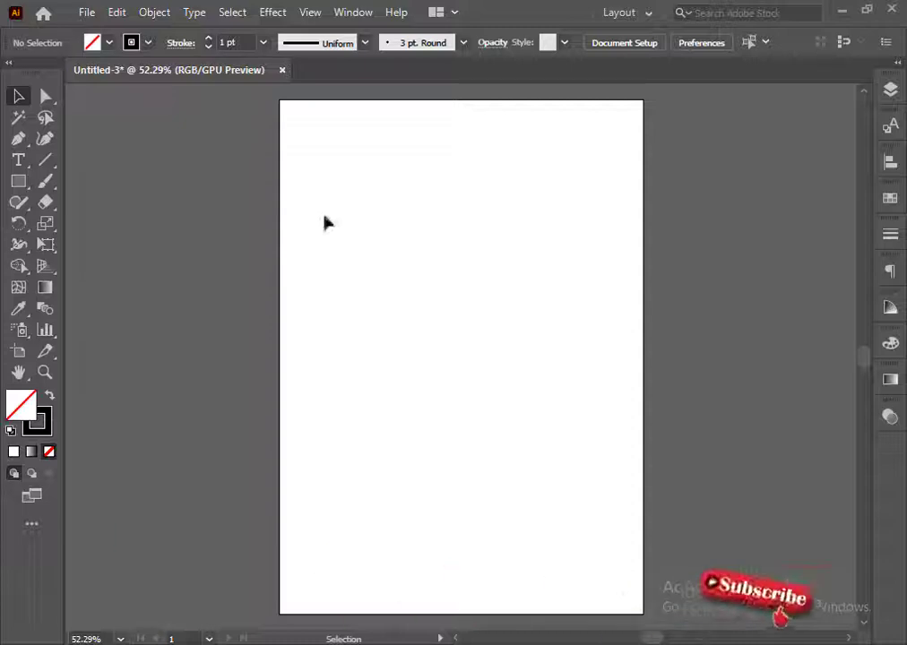
Step: Draw the closed lower hill shape from the artboard's left edge to its bottom-right corner
left_click(18, 138)
scroll(280, 441, "down", 1)
left_click(278, 426)
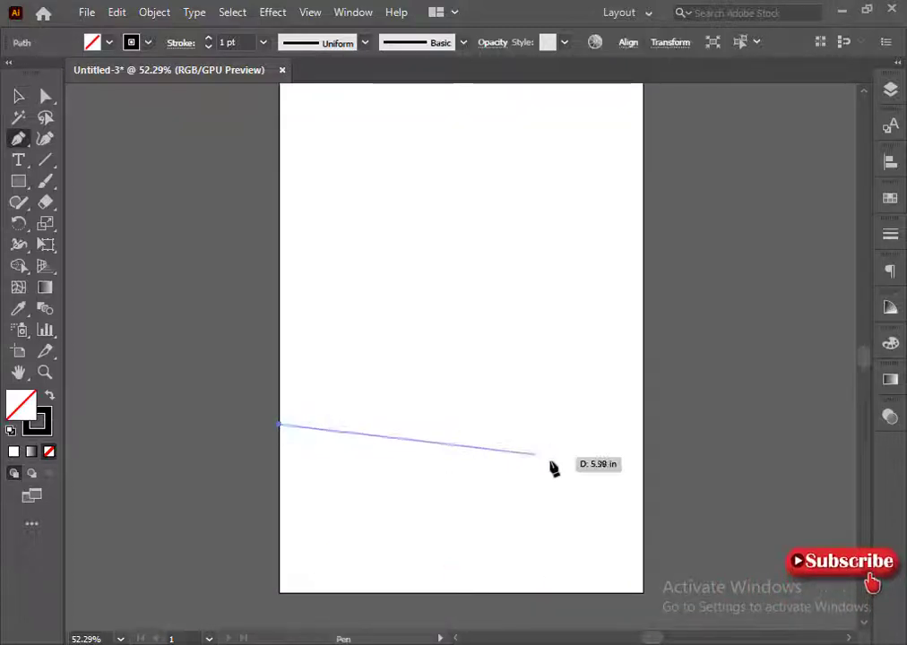
mouse_move(643, 493)
left_mouse_down()
mouse_move(721, 578)
mouse_move(796, 615)
left_mouse_up()
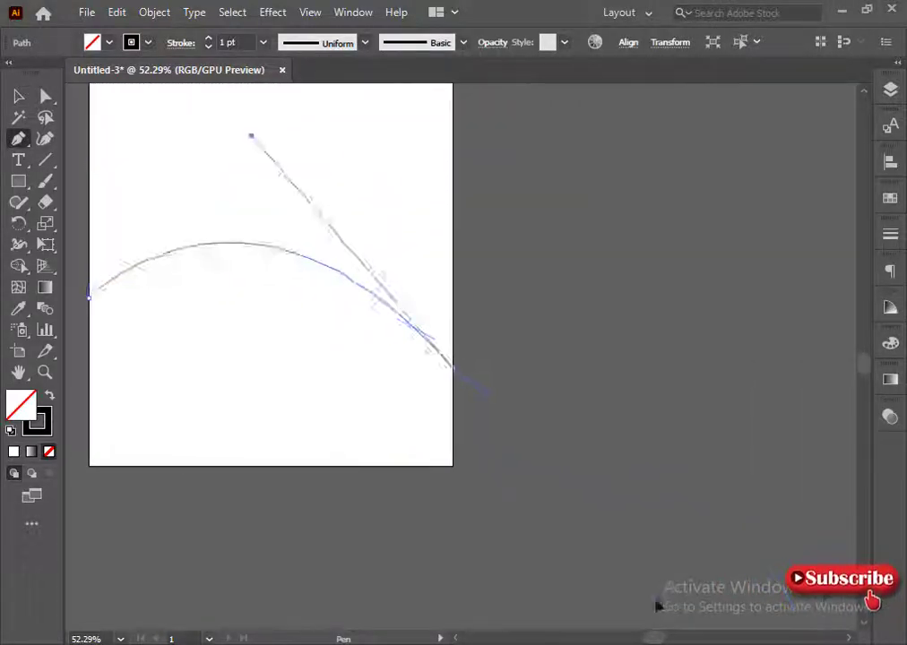
left_click(451, 367)
left_click(453, 464)
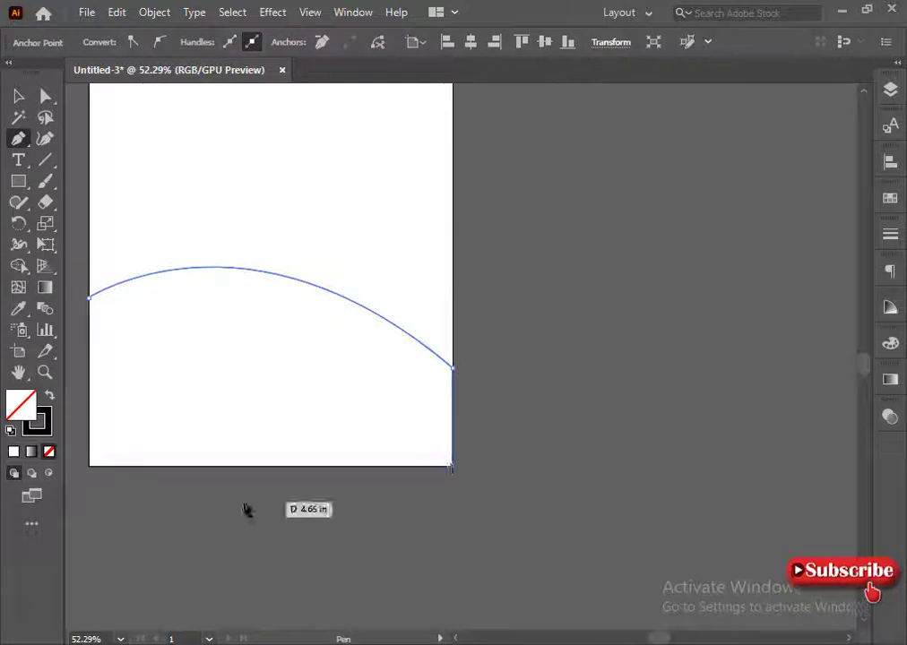
left_click(89, 297)
left_click_drag(199, 380, 381, 532)
key("v")
left_click(75, 158)
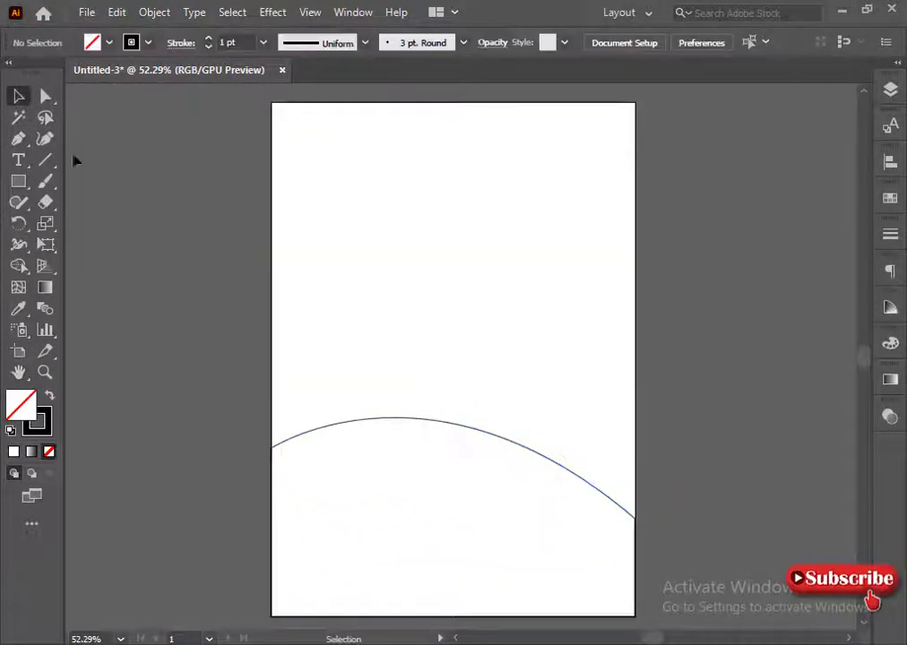
Step: Draw a trial upper curve, nudge the lower hill down, then delete the trial curve
key("p")
left_click(270, 343)
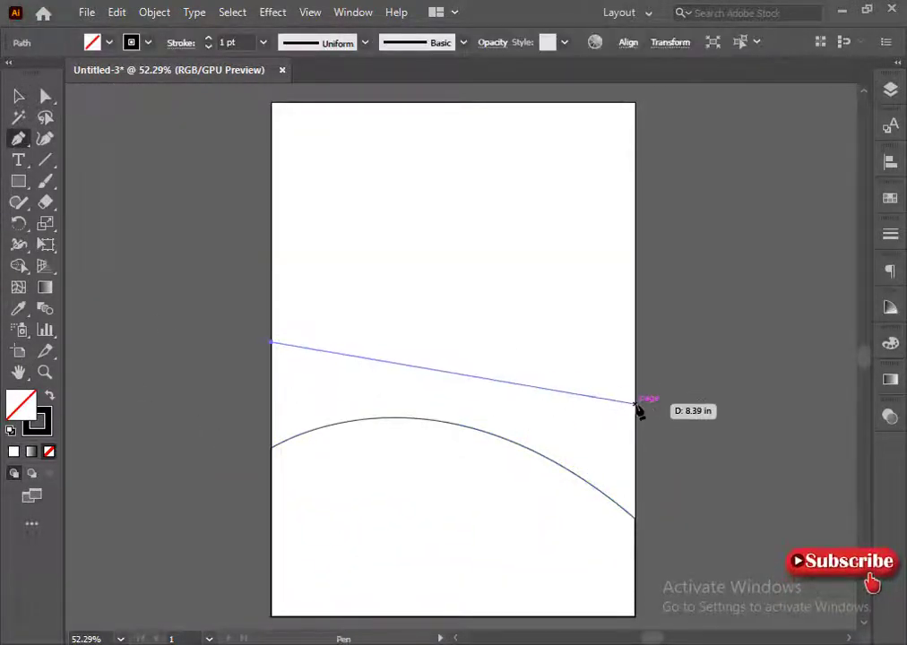
left_click_drag(635, 380, 802, 544)
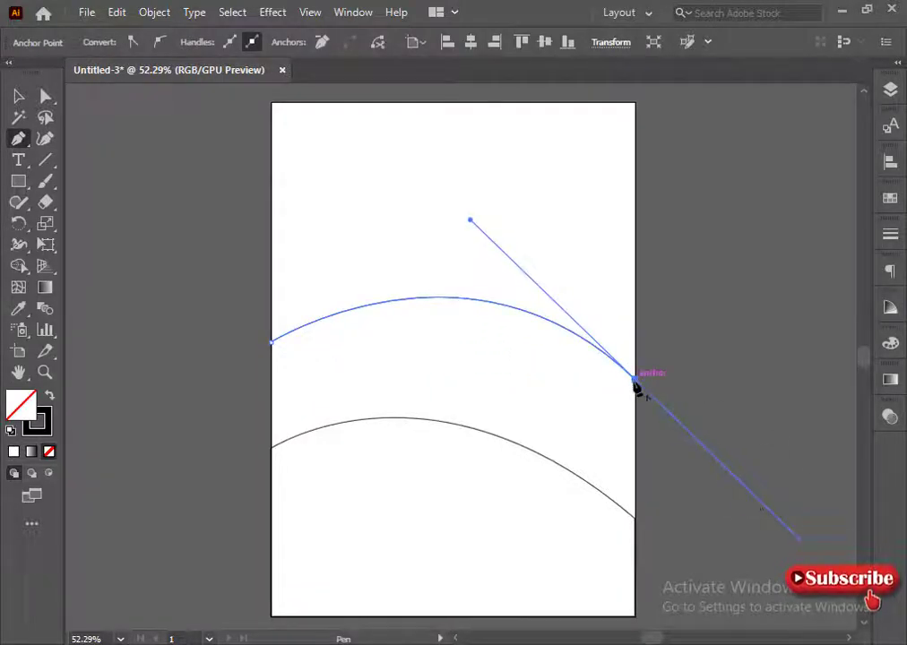
left_click(20, 96)
left_click_drag(476, 370, 475, 380)
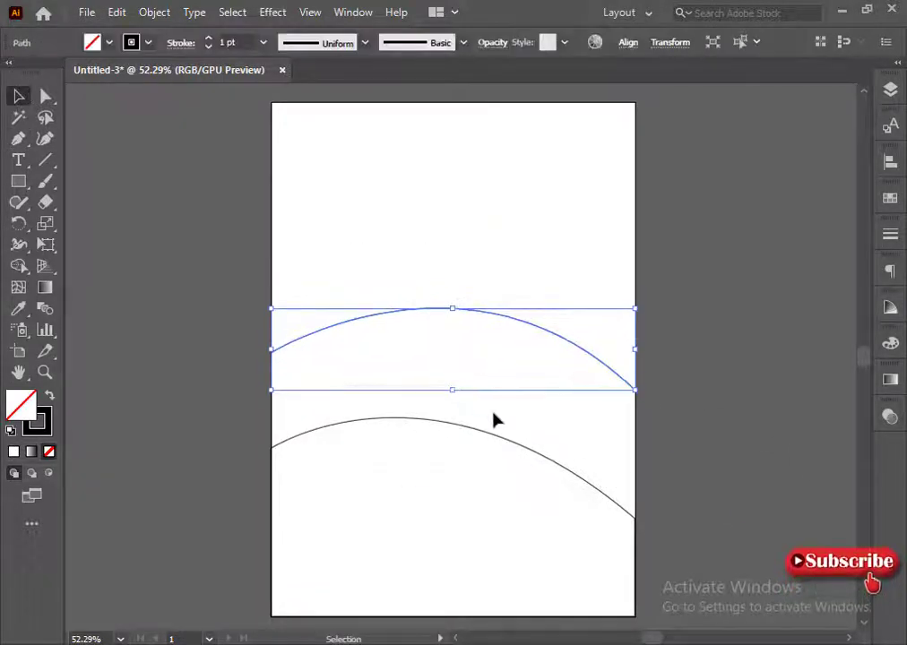
left_click(482, 484)
key("shift+Down")
key("shift+Down")
key("shift+Down")
key("shift+Down")
mouse_move(503, 294)
left_mouse_down()
mouse_move(526, 381)
mouse_move(589, 404)
mouse_move(647, 445)
mouse_move(677, 512)
left_mouse_up()
key("Delete")
Step: Draw the upper hill with a corner point in its dip, tracing back along the lower hill
left_click(18, 138)
left_click(271, 387)
left_click(503, 347)
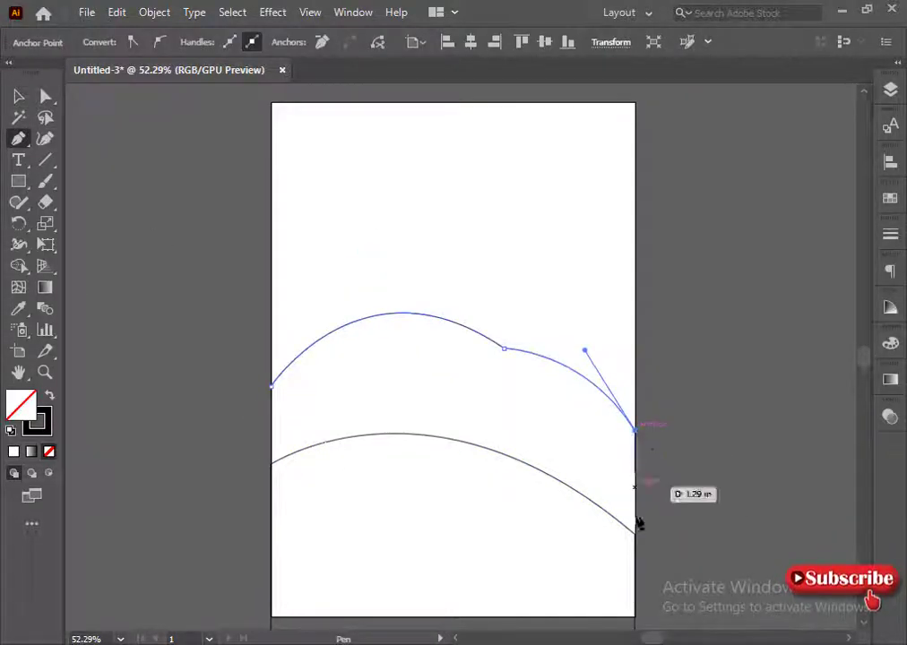
left_click(636, 535)
mouse_move(272, 465)
left_mouse_down()
mouse_move(193, 494)
mouse_move(320, 563)
left_mouse_up()
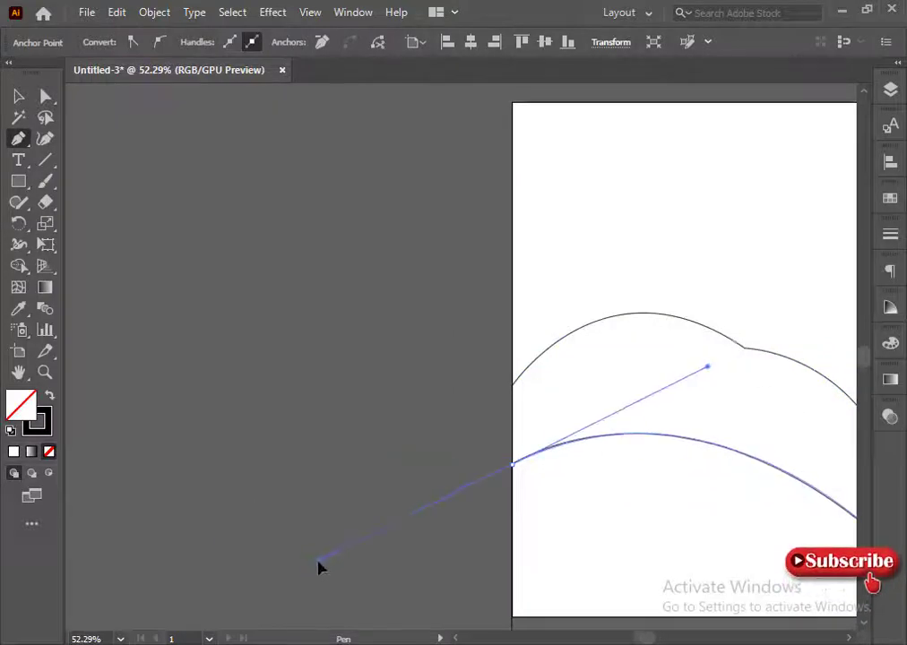
Step: Check the lower hill and both hill shapes by selecting them, then deselect everything
key("v")
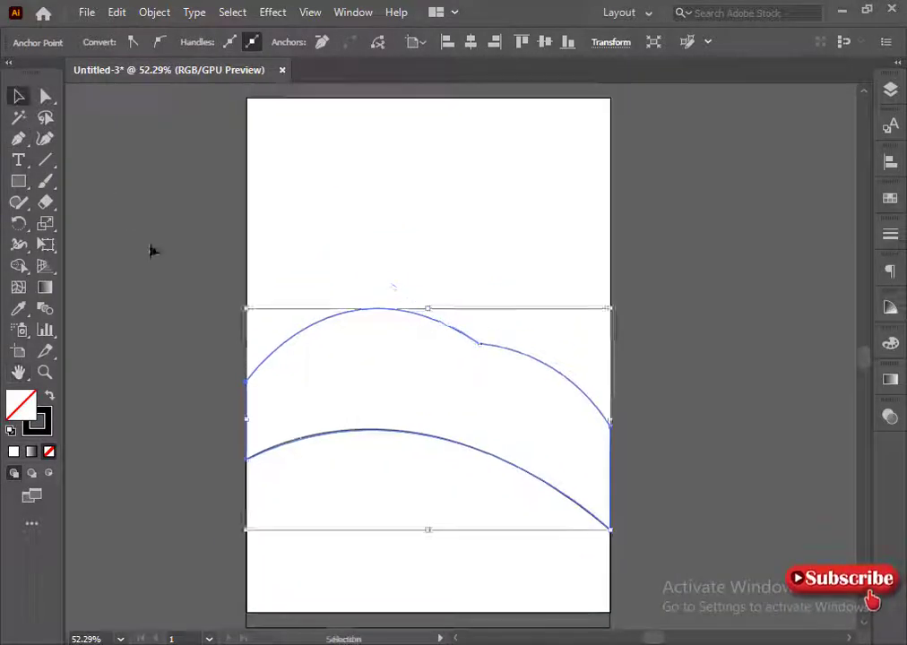
left_click(151, 250)
left_click(440, 533)
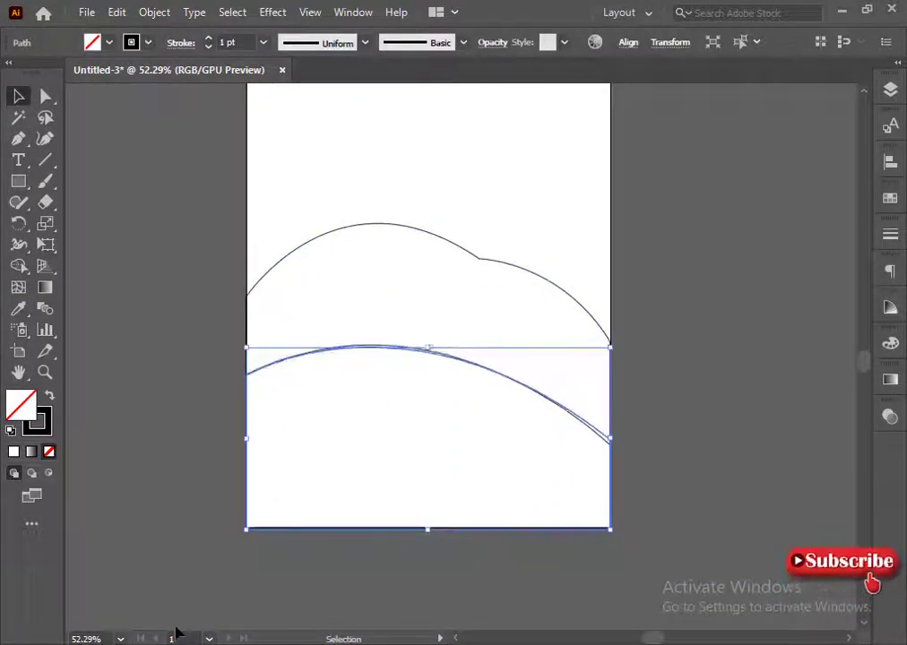
key("a")
key("v")
key("ctrl+a")
left_click(130, 472)
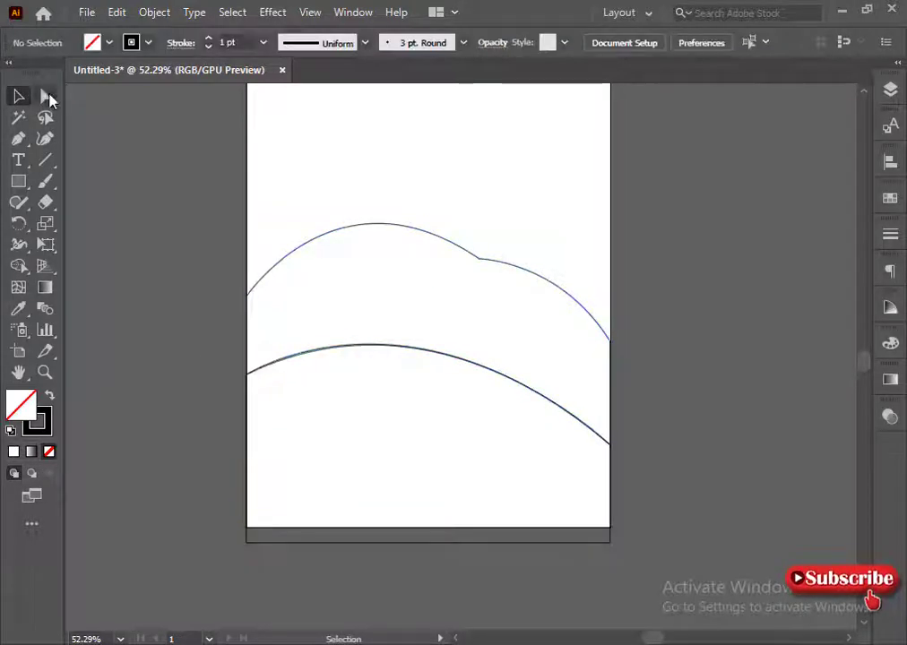
Step: Inspect the anchors of the upper and lower hills, then clear the selection
left_click(478, 259)
key("p")
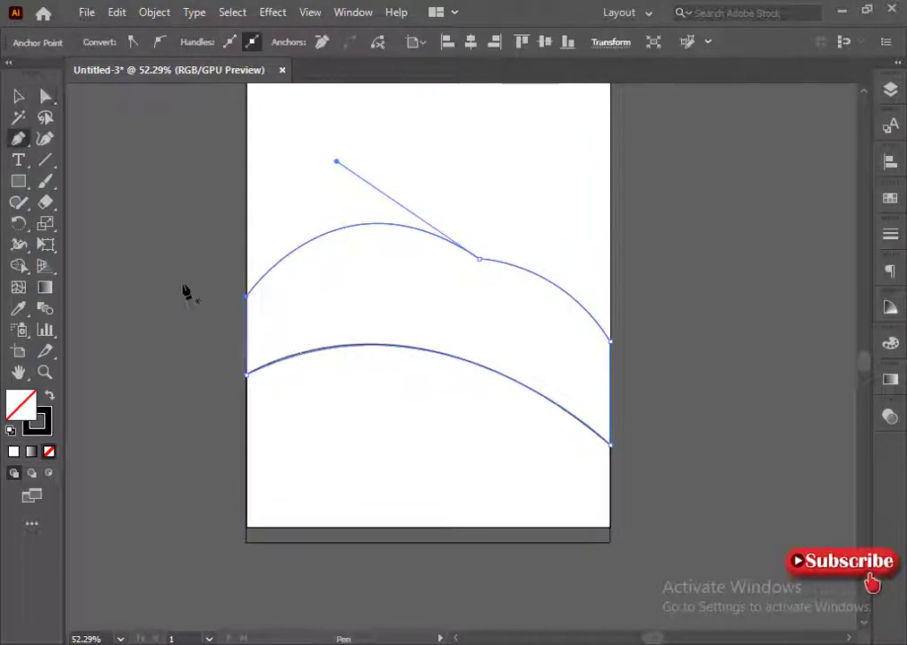
key("ctrl+shift+a")
left_click(47, 99)
left_click(475, 511)
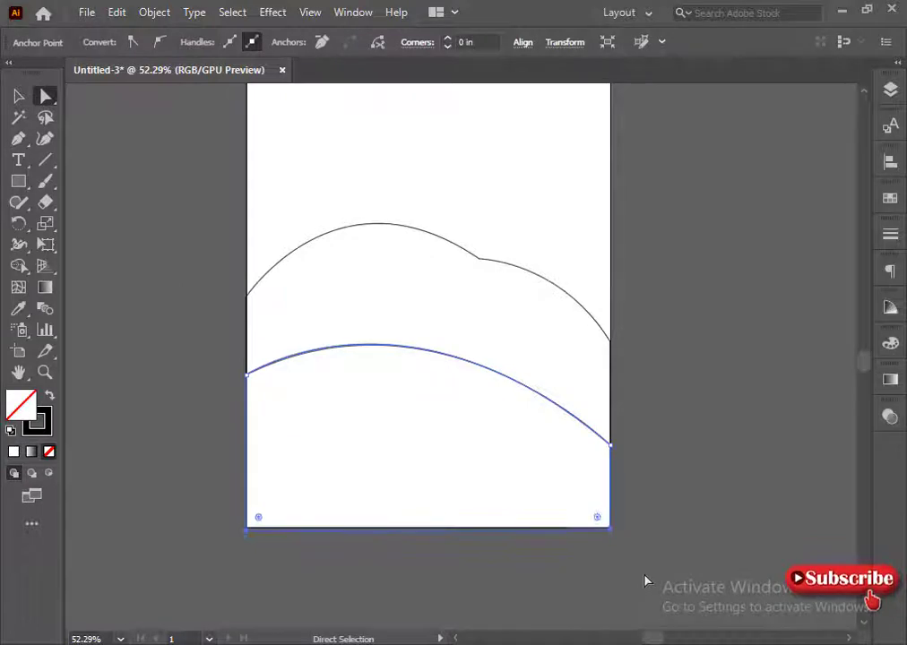
key("p")
key("ctrl+shift+a")
Step: Draw the back hill at the right edge, bringing its outline down that edge
scroll(614, 255, "up", 1)
scroll(619, 313, "up", 1)
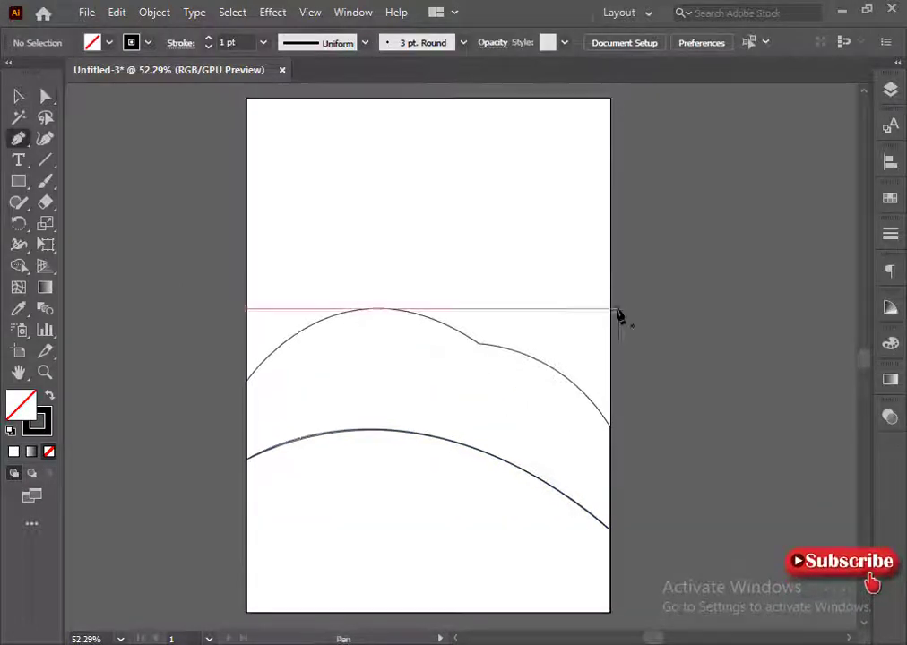
left_click(615, 309)
mouse_move(479, 343)
left_mouse_down()
mouse_move(477, 368)
mouse_move(449, 404)
mouse_move(473, 354)
left_mouse_up()
left_click_drag(610, 427, 667, 518)
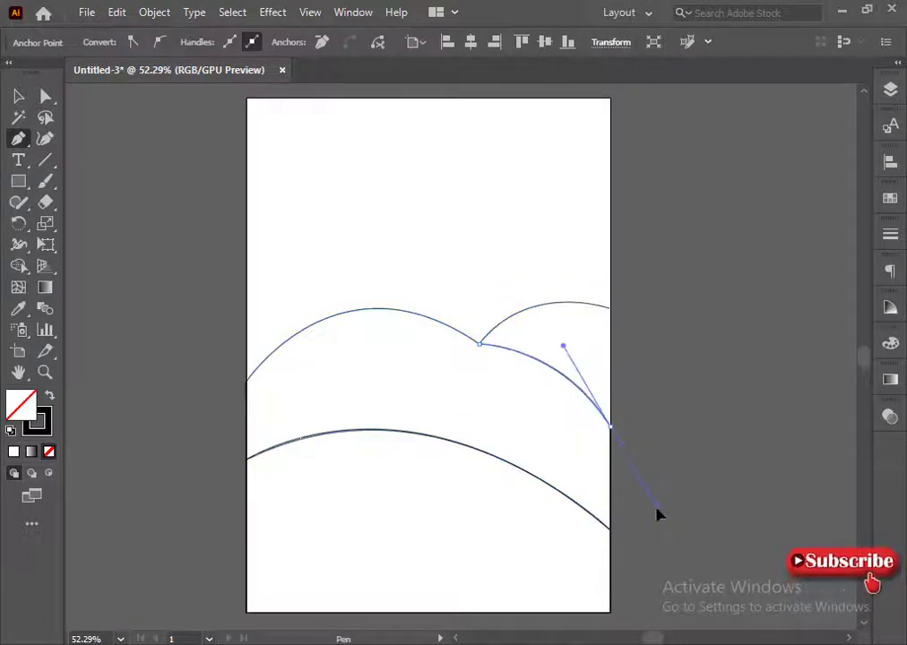
left_click_drag(613, 314, 614, 314)
key("ctrl+shift+a")
Step: Draw the path shape tapering from the left edge across the lower hill to the bottom
scroll(484, 414, "up", 1)
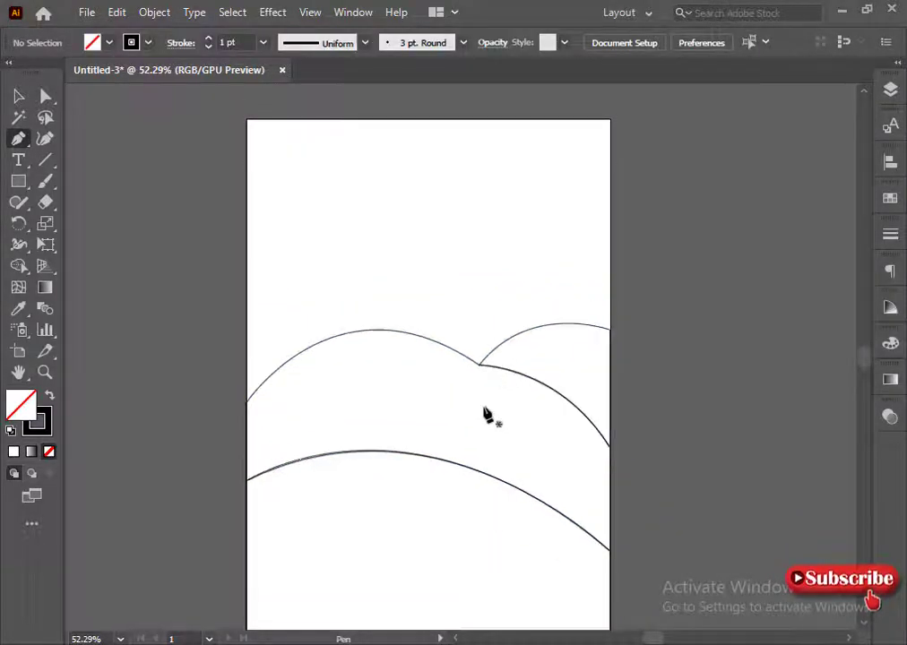
scroll(484, 414, "up", 1)
scroll(480, 415, "down", 2)
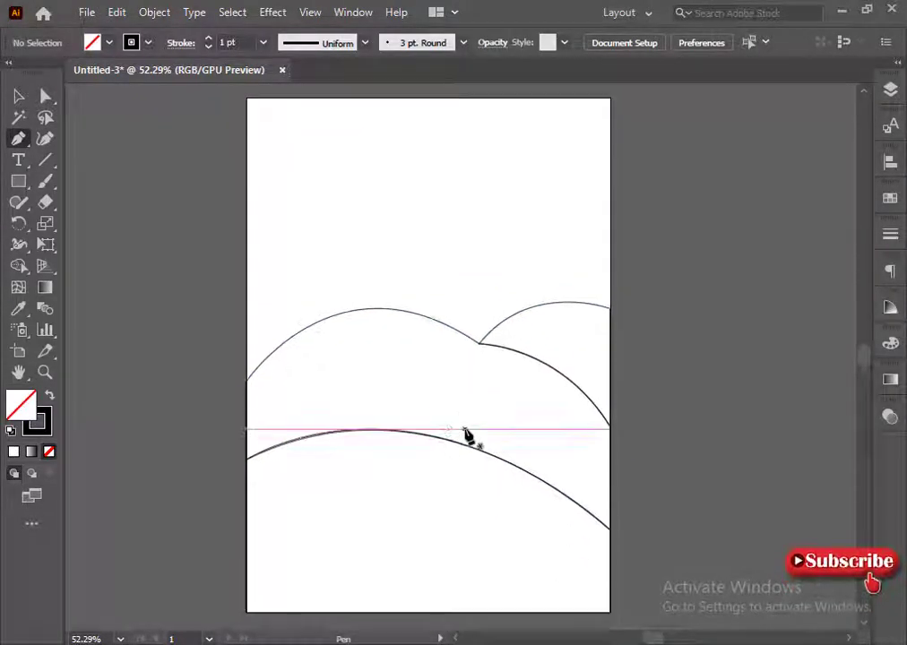
scroll(466, 436, "down", 1)
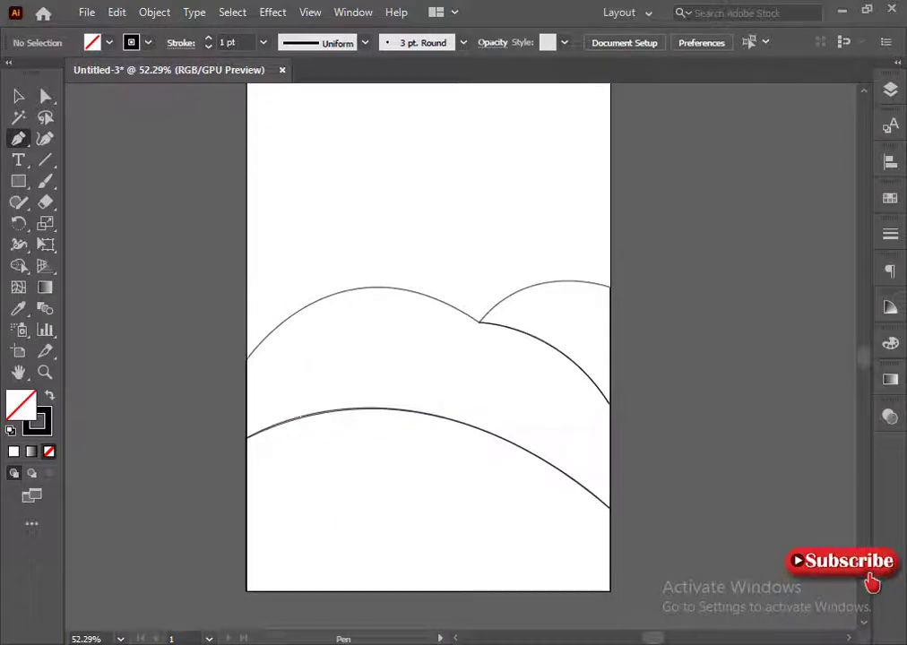
left_click(248, 520)
left_click_drag(510, 443, 717, 472)
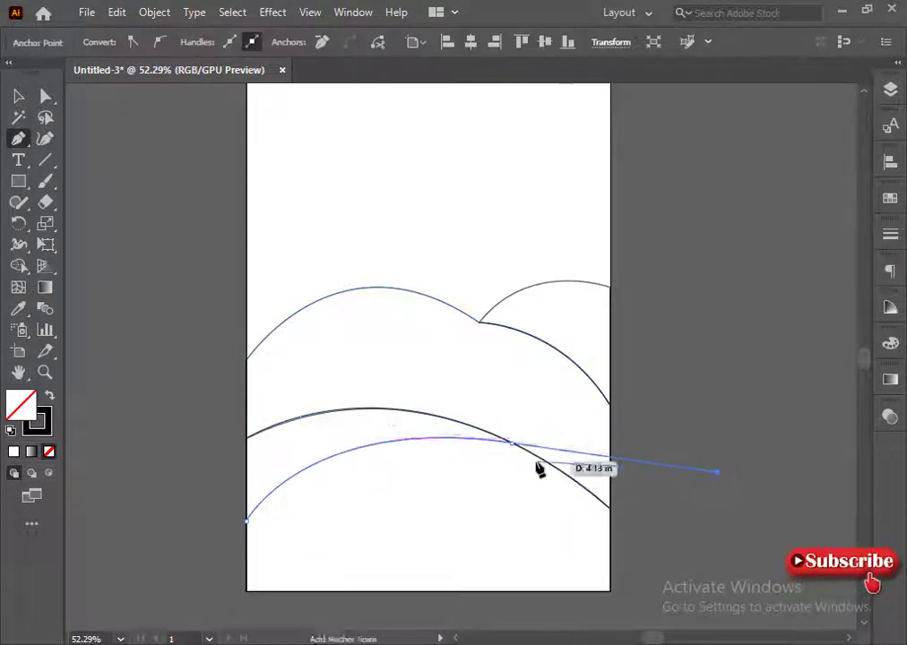
key("ctrl+z")
left_click_drag(538, 455, 764, 464)
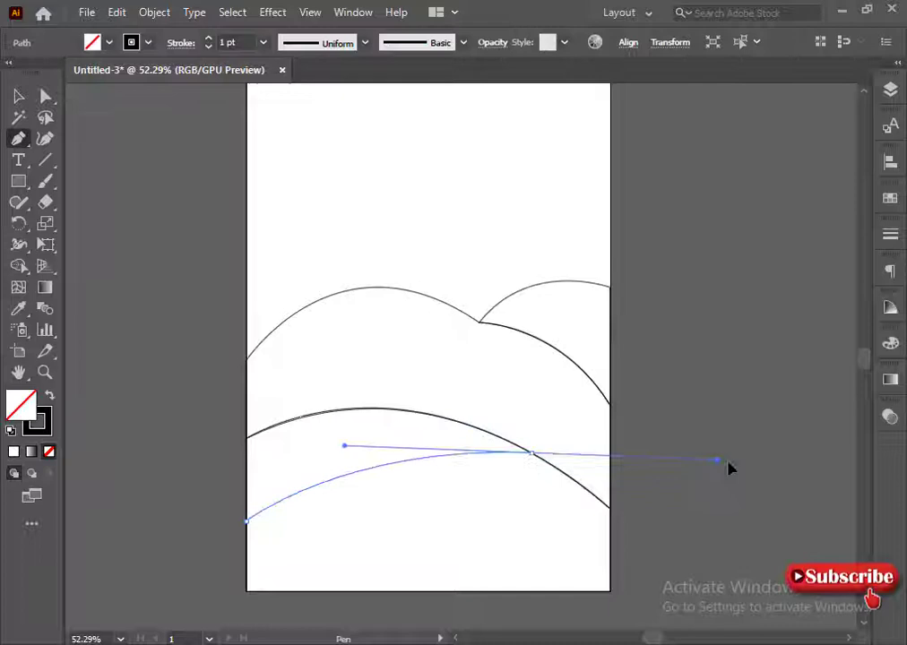
left_click(535, 452)
mouse_move(312, 593)
left_mouse_down()
mouse_move(271, 460)
mouse_move(245, 457)
left_mouse_up()
key("Escape")
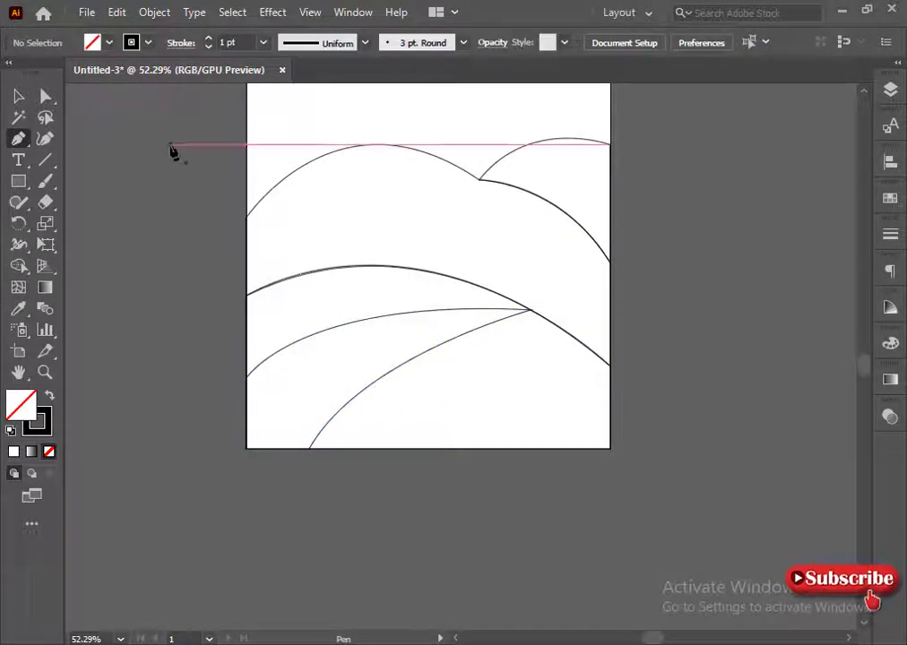
Step: Draw a winding shape from the right edge up to a tip near the hill's dip and back
left_click(535, 311)
left_click(537, 349)
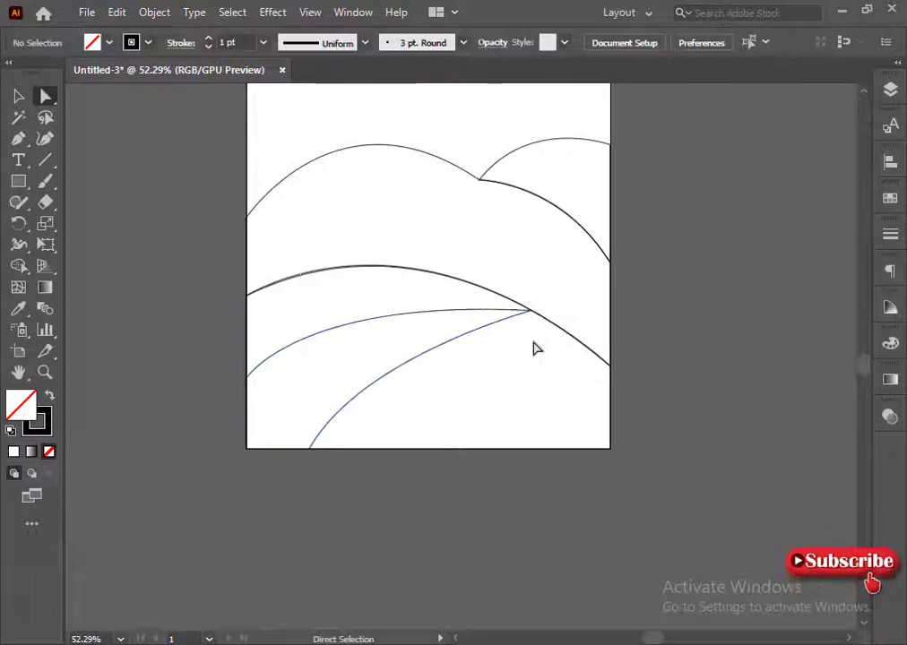
key("p")
left_click_drag(609, 363, 589, 346)
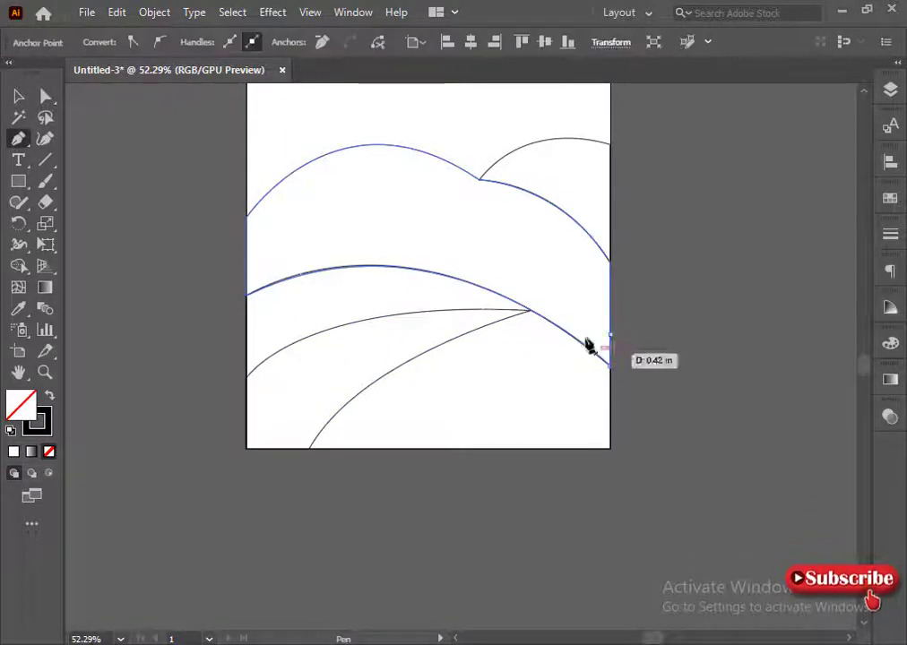
mouse_move(543, 283)
left_mouse_down()
mouse_move(420, 152)
mouse_move(419, 119)
left_mouse_up()
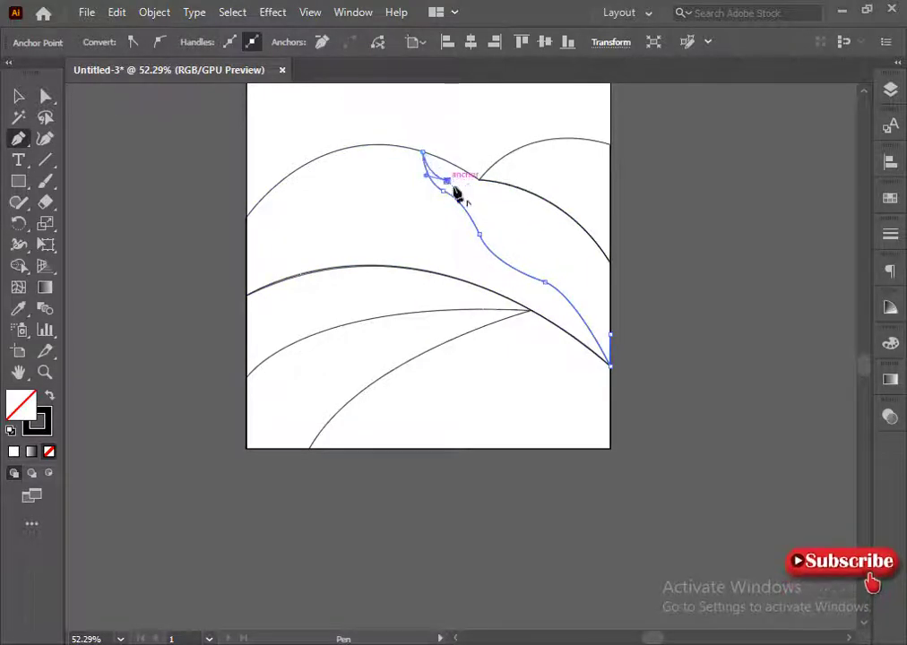
left_click_drag(453, 189, 490, 218)
mouse_move(517, 257)
left_mouse_down()
mouse_move(523, 270)
mouse_move(582, 253)
left_mouse_up()
left_click(494, 221)
left_click_drag(610, 312, 625, 349)
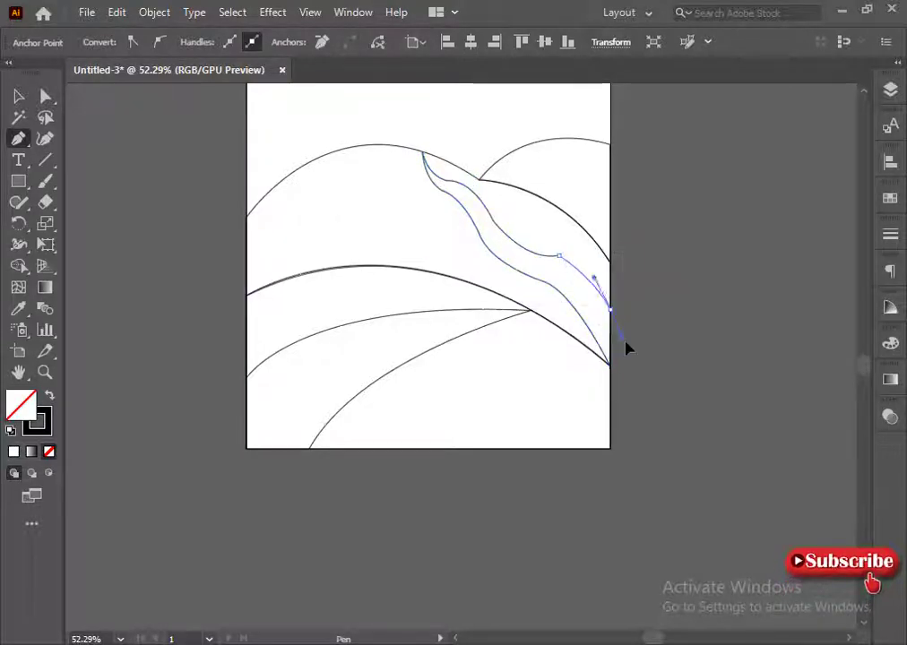
left_click(608, 362)
Step: Reshape one anchor's curve on the winding shape with Direct Selection, then deselect
key("a")
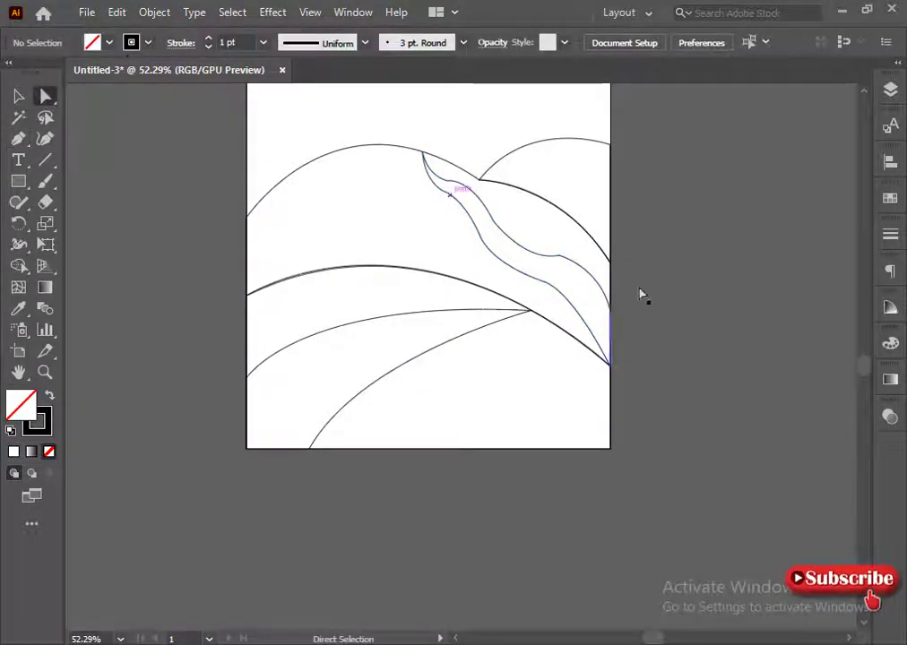
left_click(545, 283)
left_click_drag(545, 302, 483, 239)
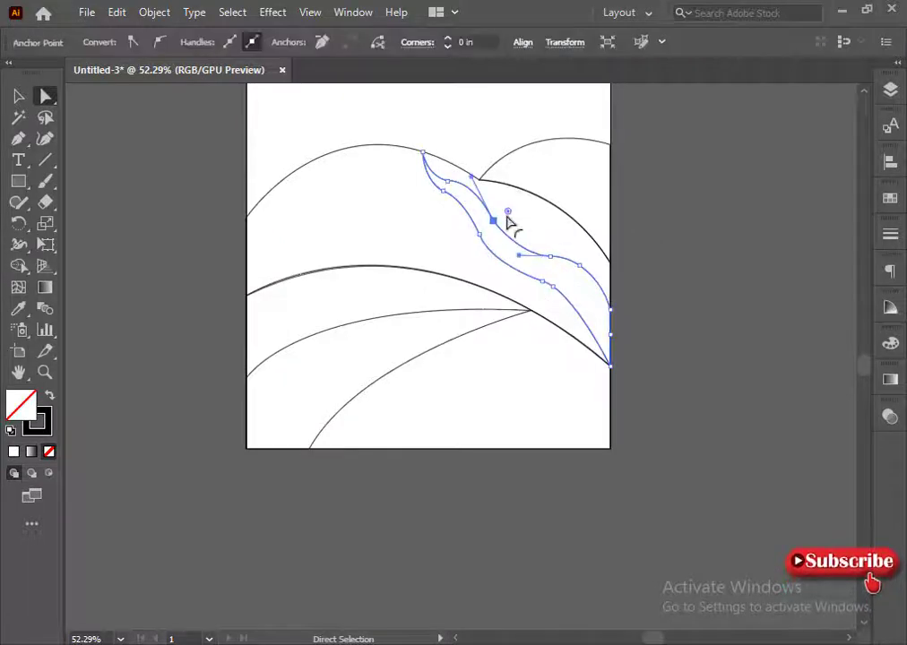
left_click(405, 195)
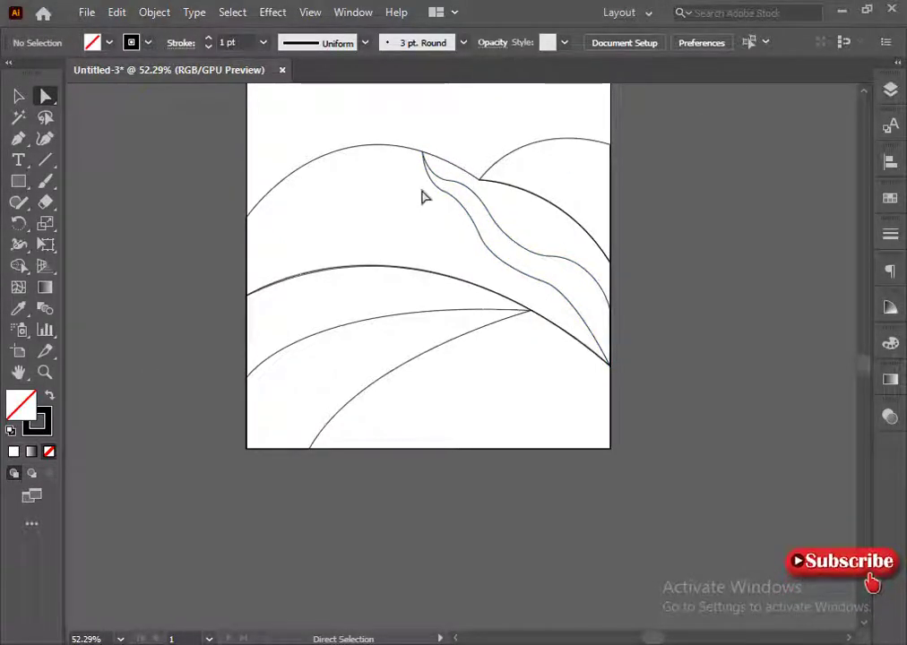
Step: Nudge the winding shape's top tip left and delete the unwanted path segment
left_click(421, 165)
left_click_drag(421, 157, 416, 150)
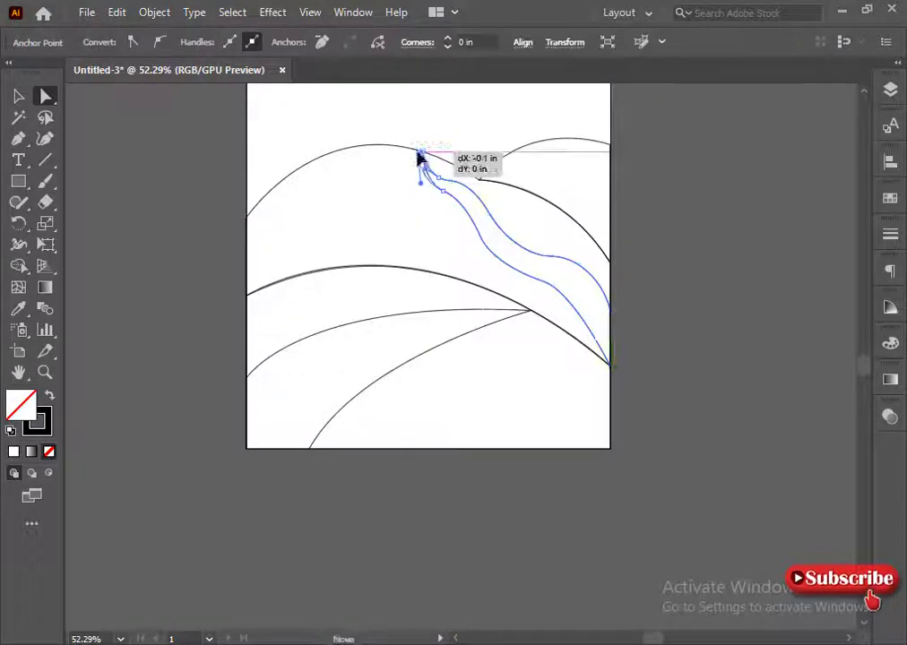
left_click(216, 171)
left_click(439, 179)
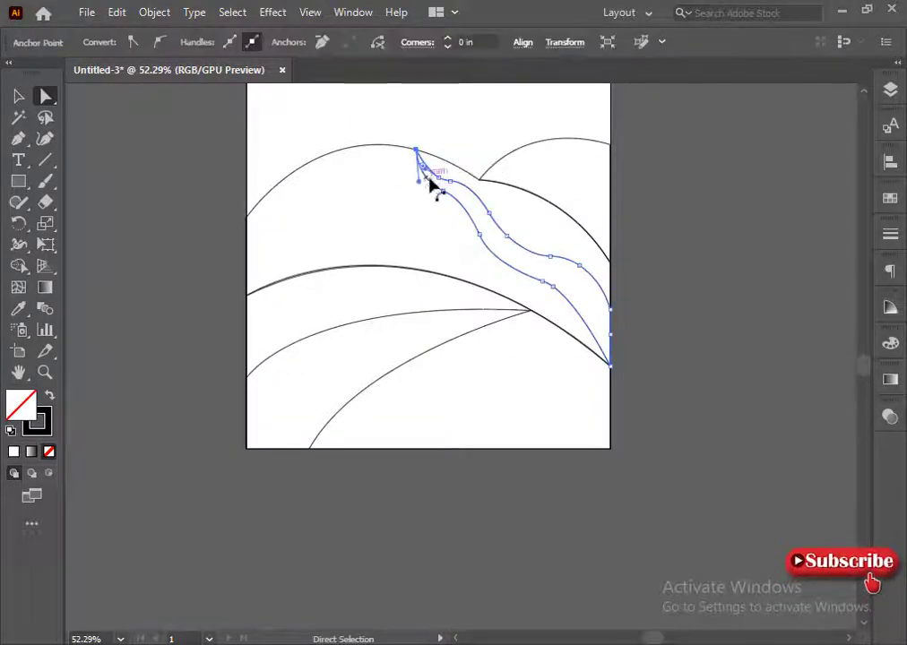
key("Delete")
Step: Redraw the edge from the top endpoint with the Pen tool and check the joined anchors
left_click(439, 188)
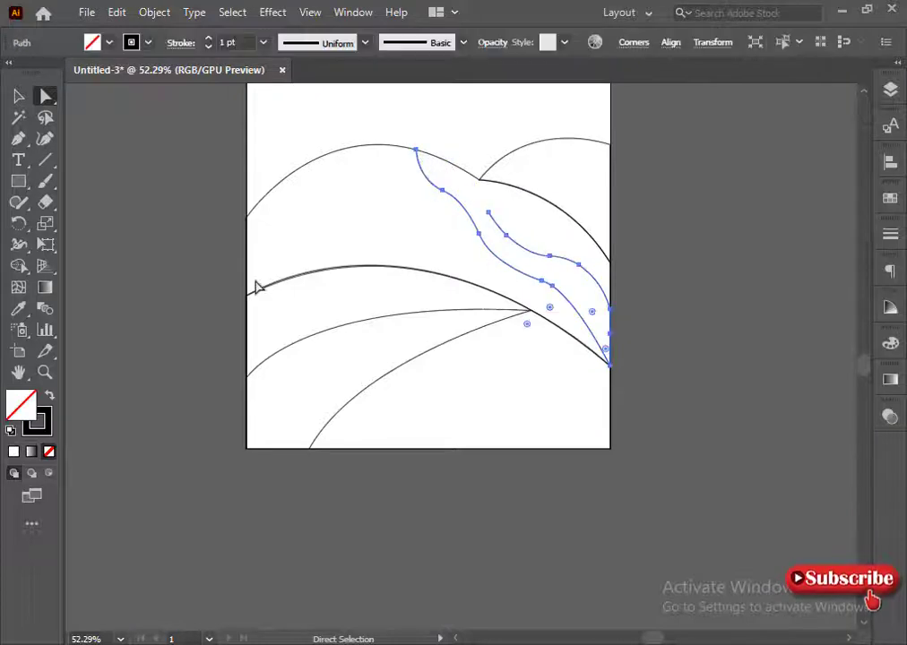
left_click(18, 139)
mouse_move(416, 151)
left_mouse_down()
mouse_move(469, 188)
mouse_move(494, 278)
left_mouse_up()
key("a")
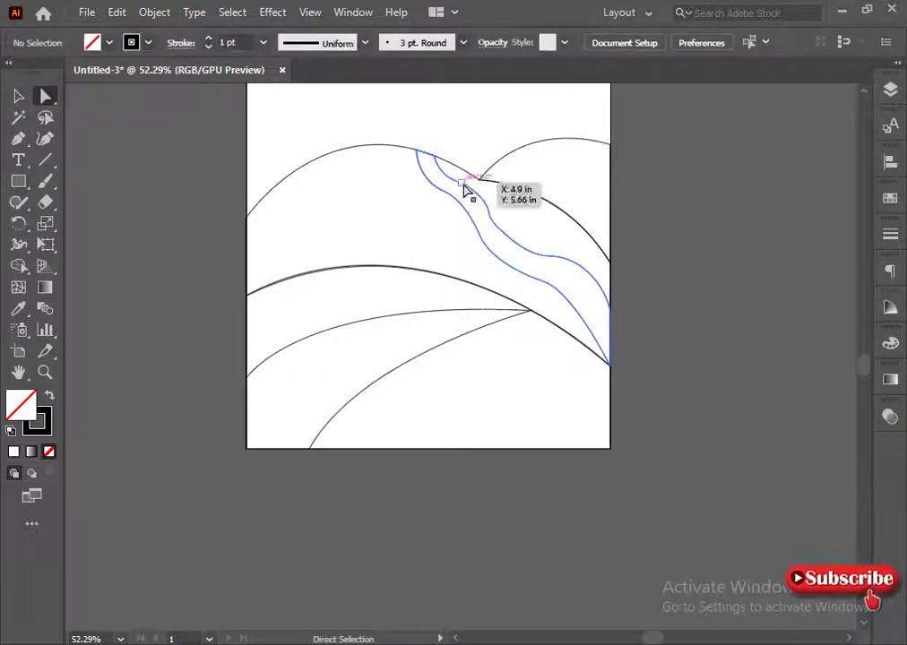
left_click(464, 190)
left_click(381, 258)
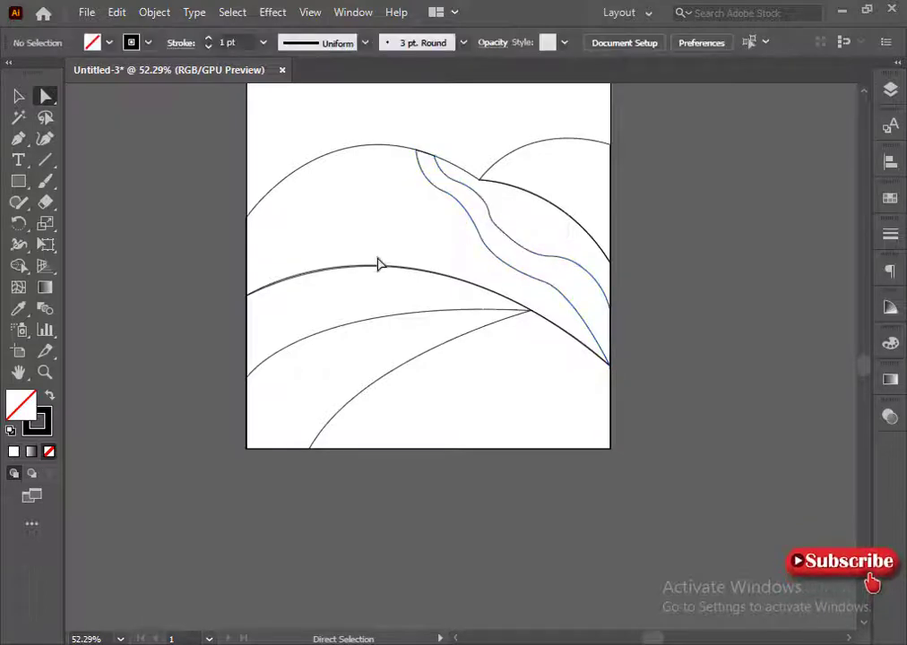
left_click(434, 157)
left_click(568, 97)
left_click(433, 158)
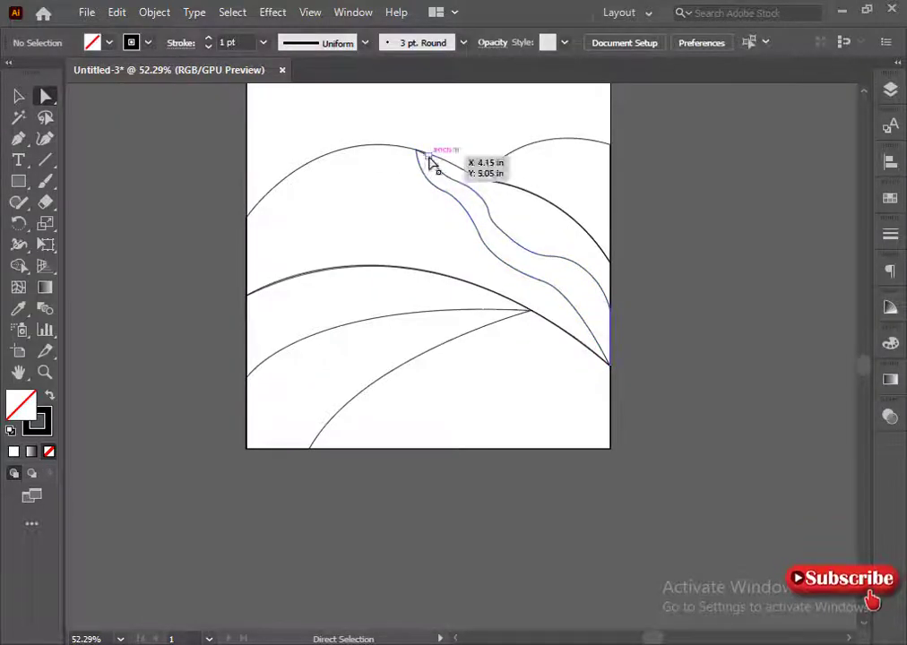
left_click(389, 216)
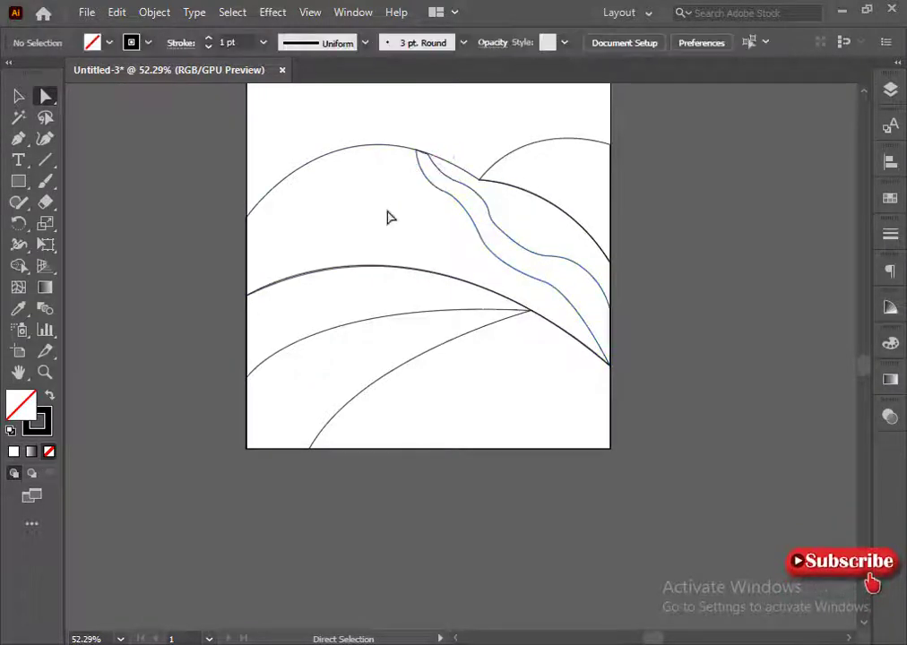
scroll(11, 108, "up", 3)
Step: Outline the sky with a closed shape through both top corners and along the hilltops
left_click(18, 138)
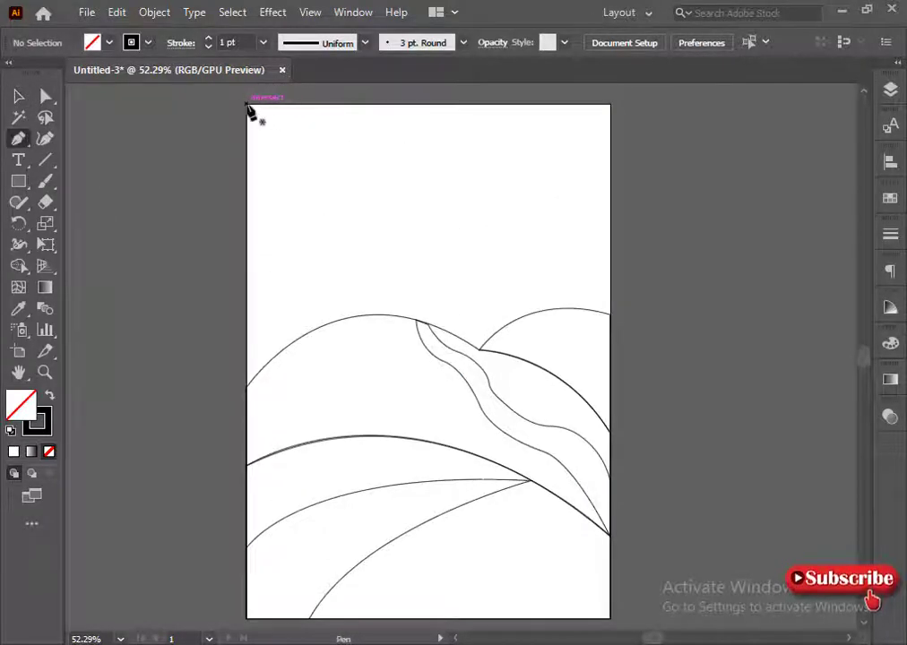
left_click(248, 104)
left_click(611, 104)
left_click(610, 311)
left_click_drag(479, 350, 431, 419)
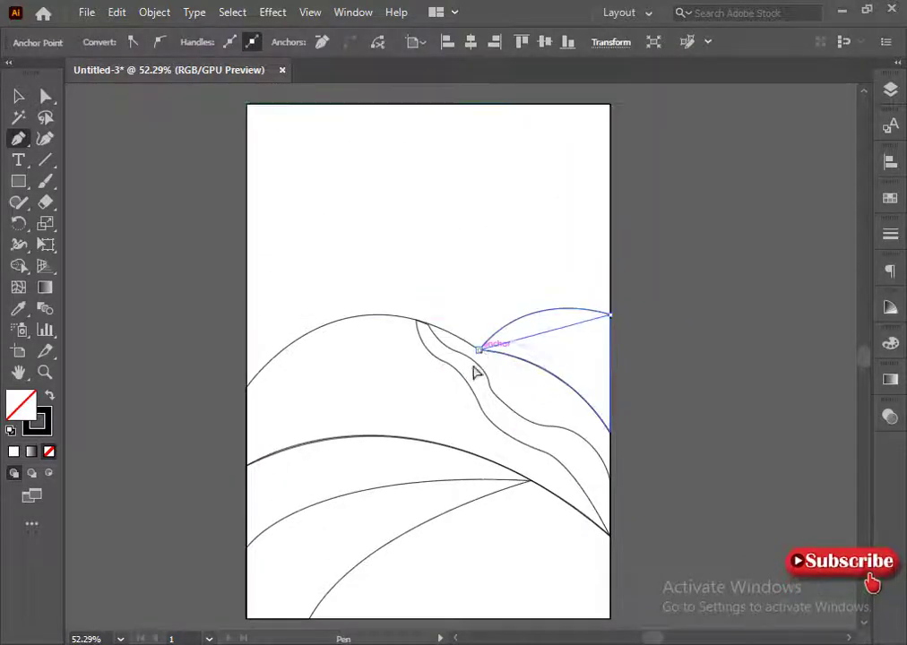
left_click_drag(247, 387, 140, 532)
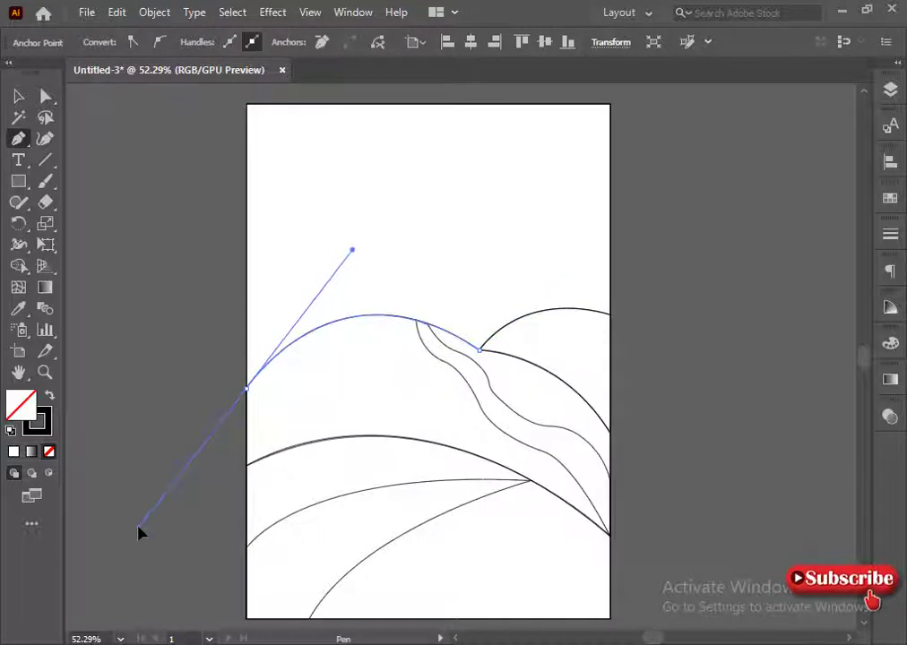
left_click(247, 105)
left_click(212, 260, "ctrl")
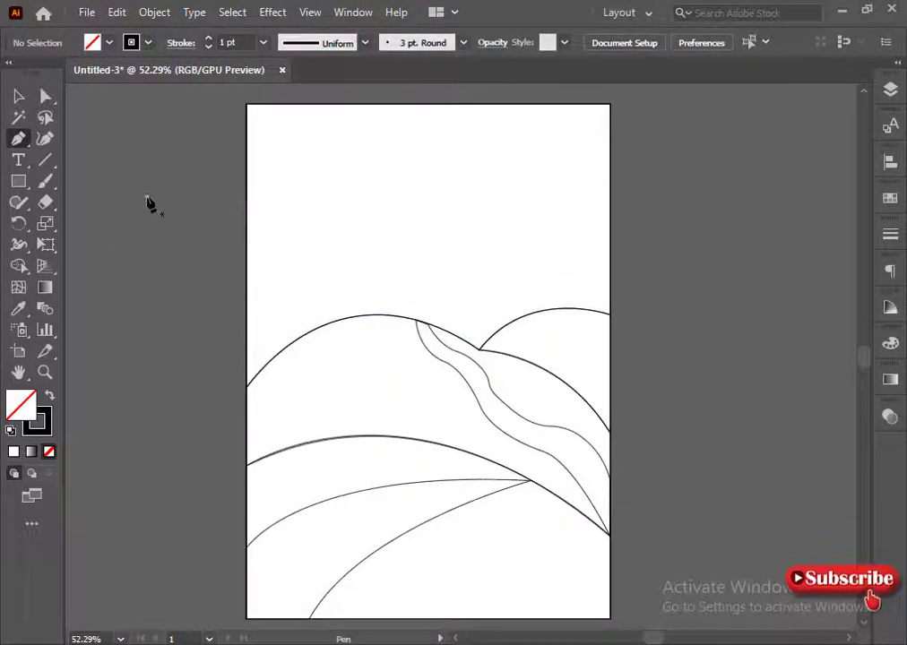
key("v")
scroll(457, 439, "down", 3)
left_click(457, 439)
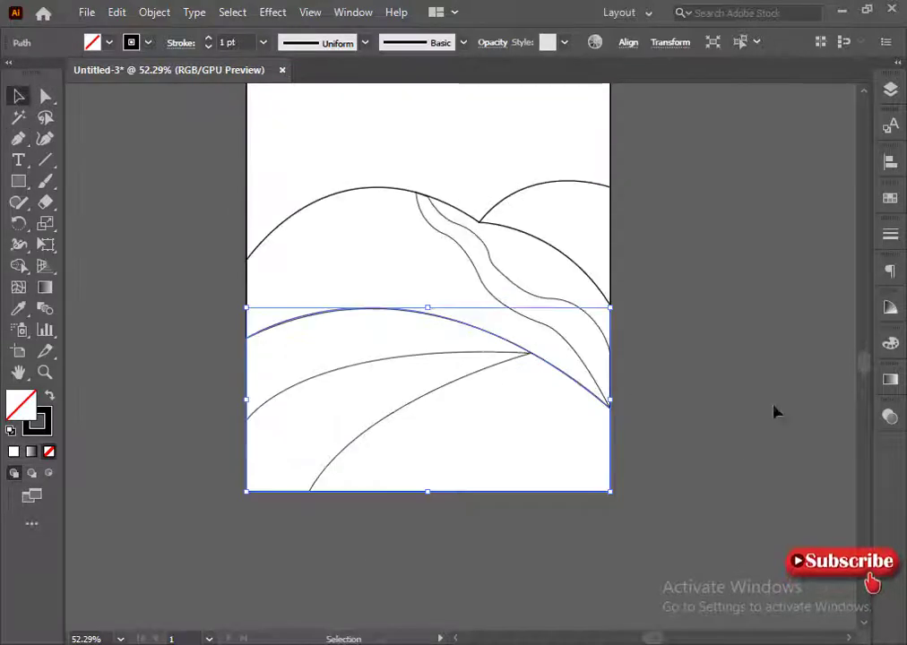
Step: Fill the front hill with a darker CMYK green, adding black and lowering yellow
left_click(728, 369)
left_click(693, 455)
left_click(857, 388)
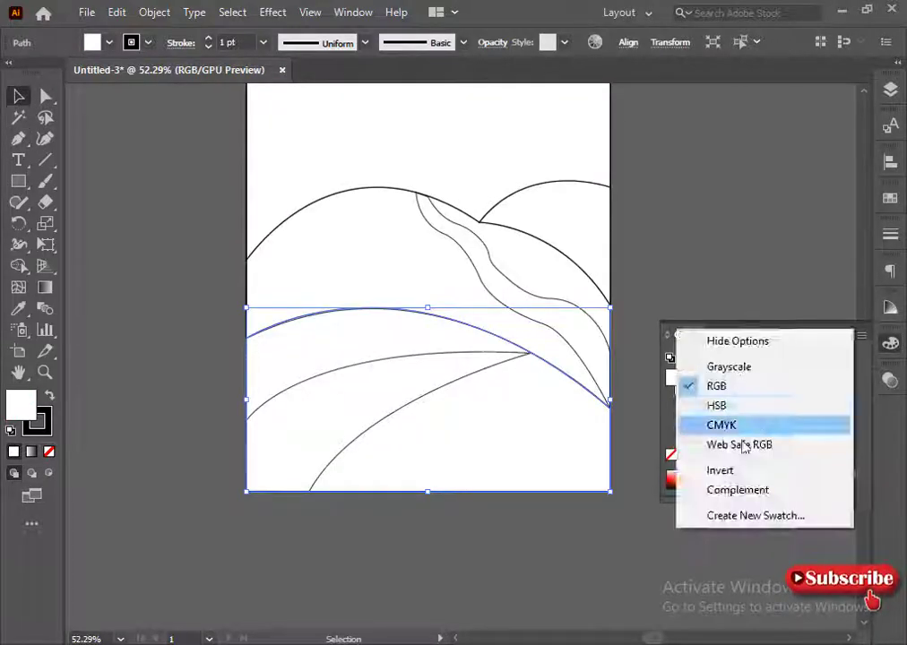
left_click(719, 423)
left_click(726, 473)
left_click_drag(723, 433, 750, 433)
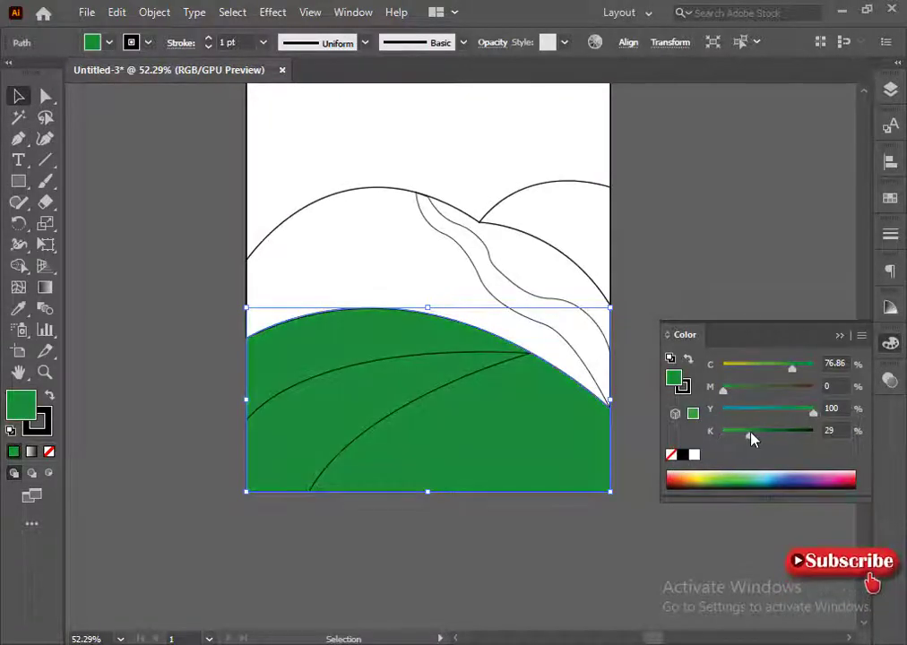
left_click_drag(813, 410, 801, 409)
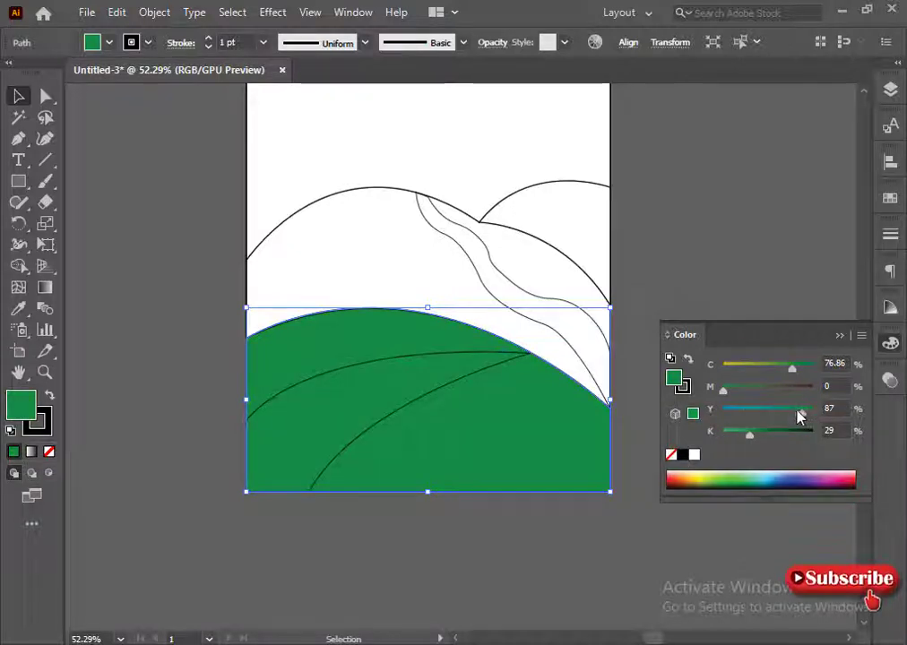
Step: Lighten the green by lowering cyan, magenta and black for a fresher, yellower tone
mouse_move(890, 308)
left_mouse_down()
mouse_move(730, 373)
mouse_move(146, 342)
mouse_move(180, 117)
left_mouse_up()
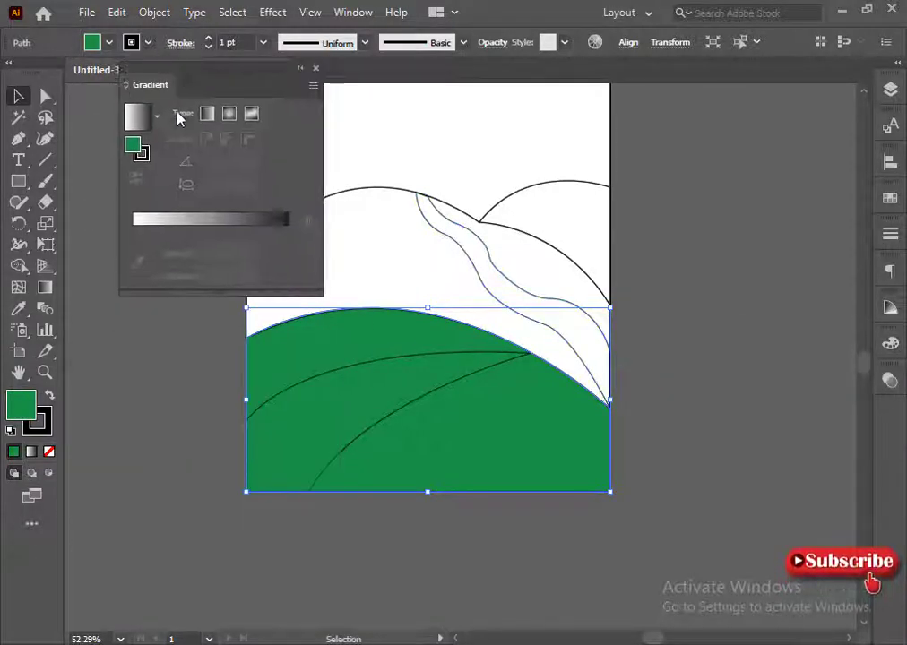
left_click(890, 343)
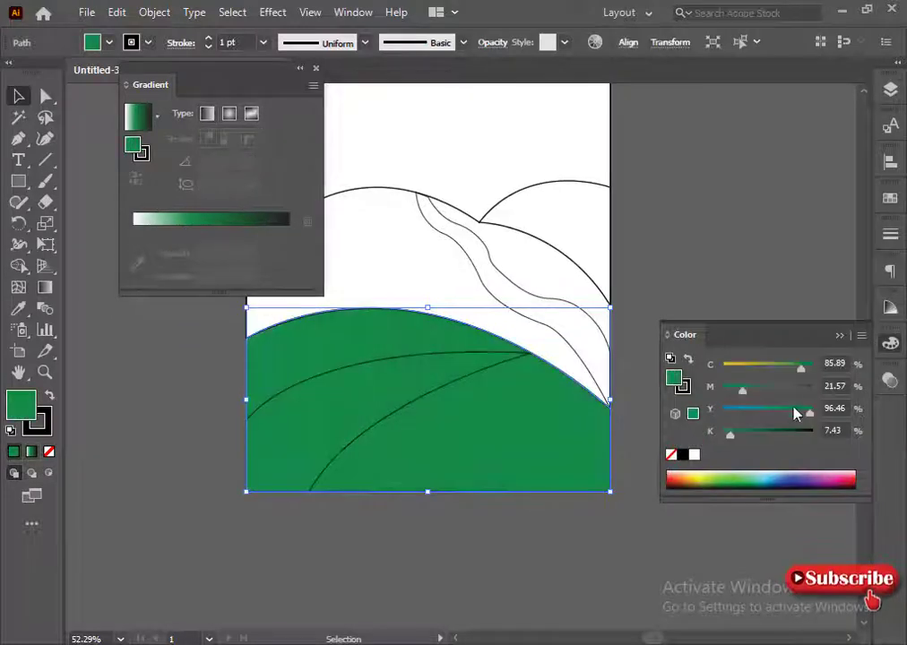
left_click_drag(798, 368, 787, 368)
left_click_drag(730, 434, 722, 433)
left_click_drag(742, 389, 732, 389)
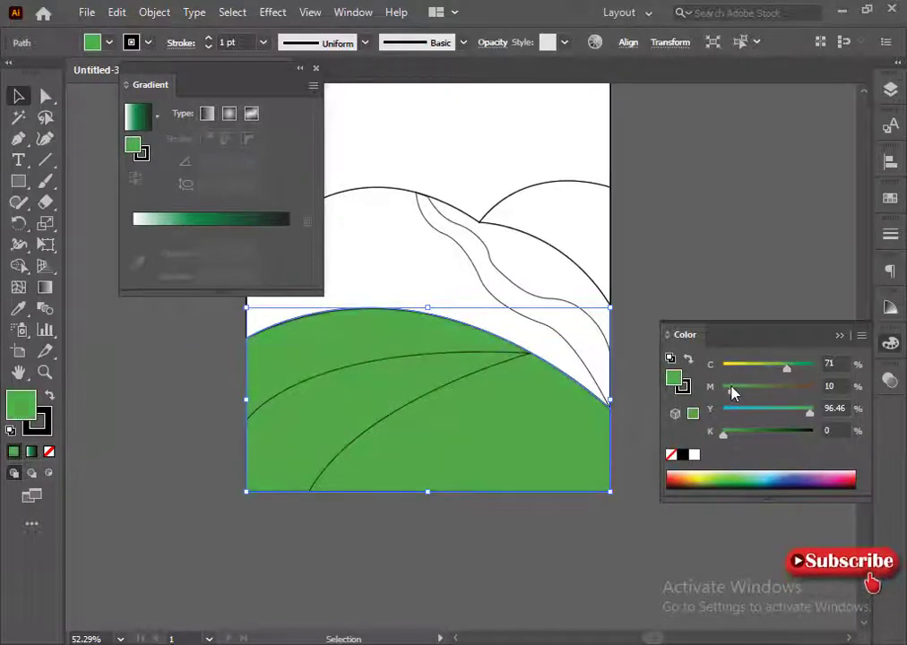
left_click_drag(780, 370, 776, 368)
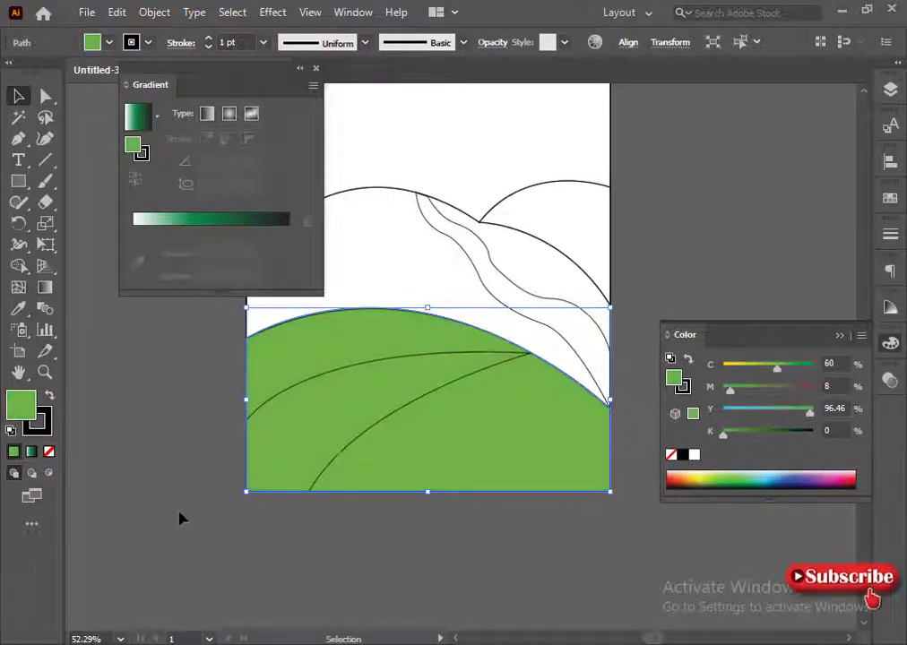
Step: Apply a two-stop gradient and angle it from upper left to lower right
left_click(184, 219)
left_click_drag(288, 252, 295, 296)
left_click_drag(134, 252, 63, 285)
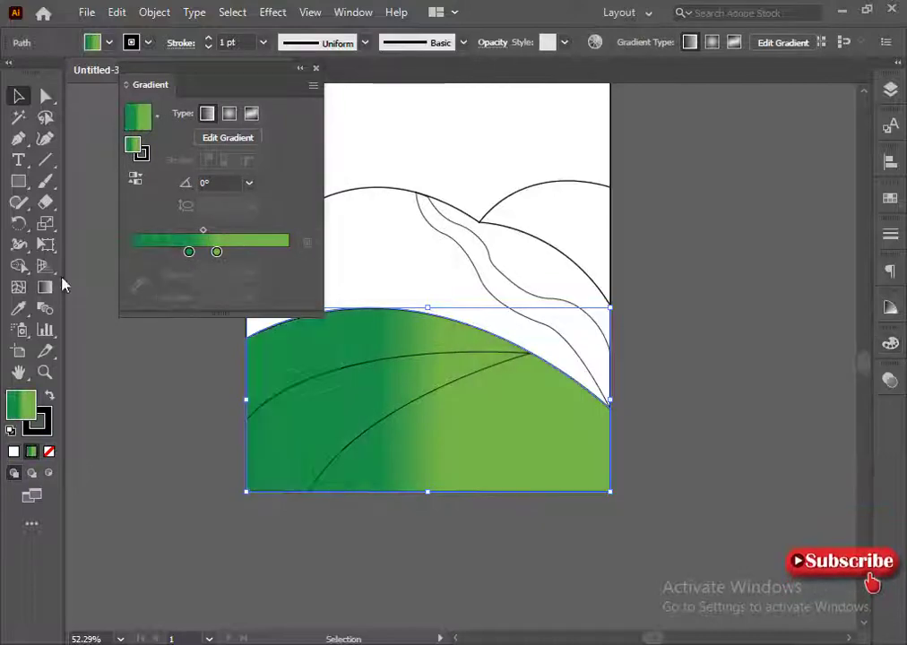
left_click(45, 287)
mouse_move(273, 344)
left_mouse_down()
mouse_move(507, 441)
mouse_move(581, 444)
mouse_move(280, 324)
mouse_move(406, 206)
left_mouse_up()
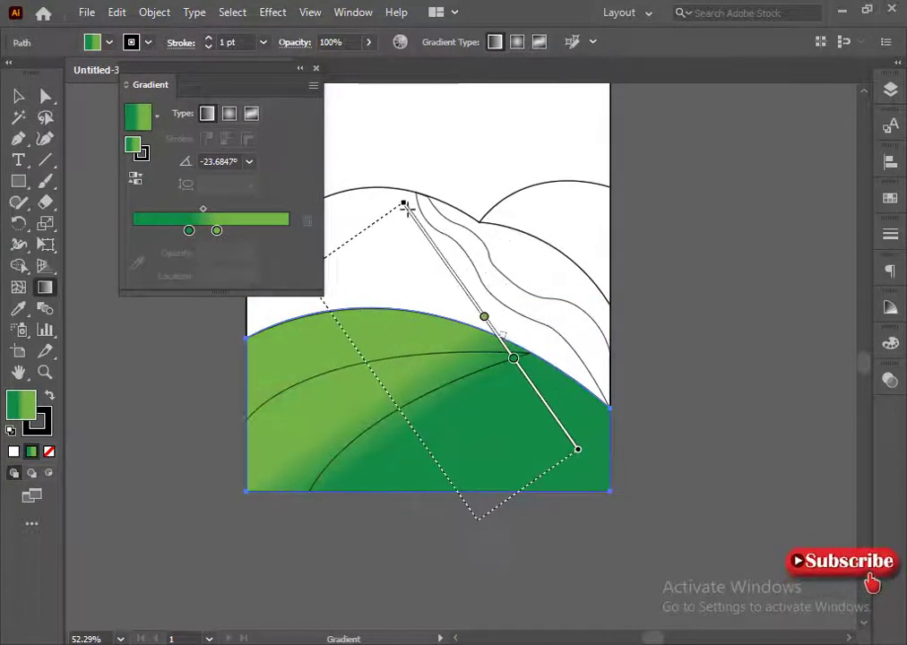
key("v")
left_click(304, 393)
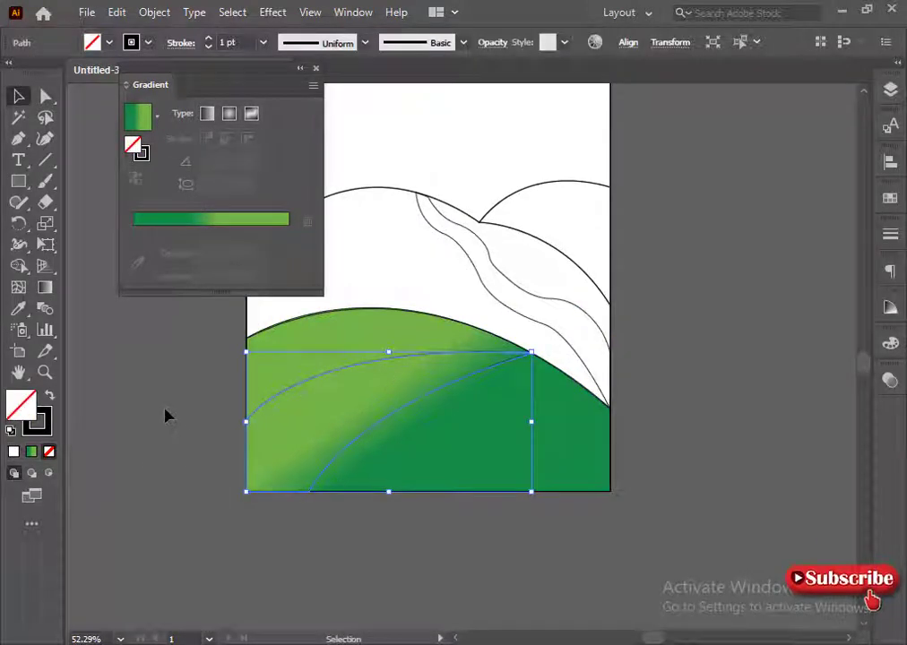
Step: Cycle the Color panel through grayscale and white, then back to CMYK sliders
left_click(300, 68)
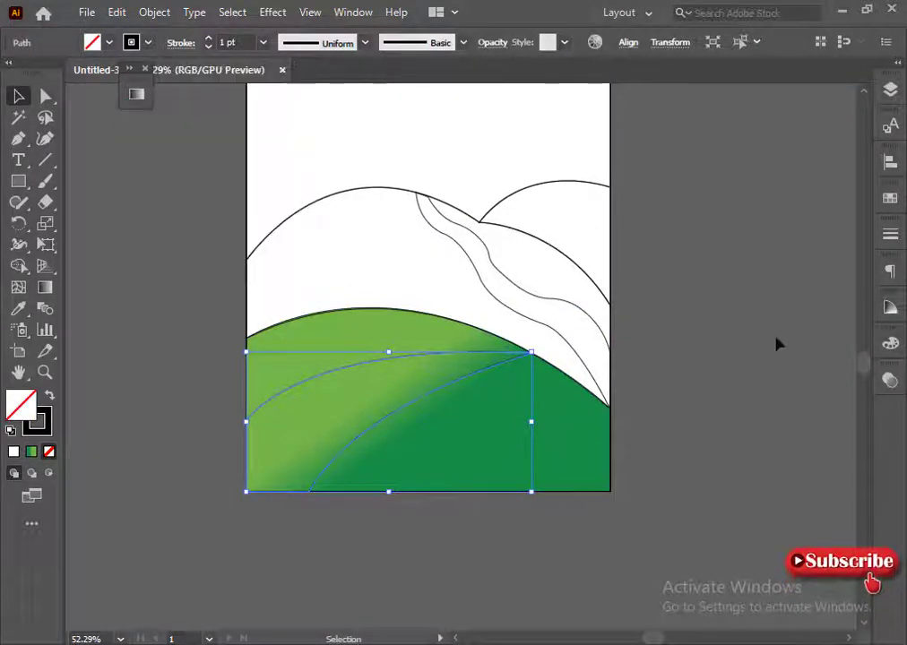
left_click(890, 343)
left_click(861, 334)
left_click(702, 367)
double_click(674, 381)
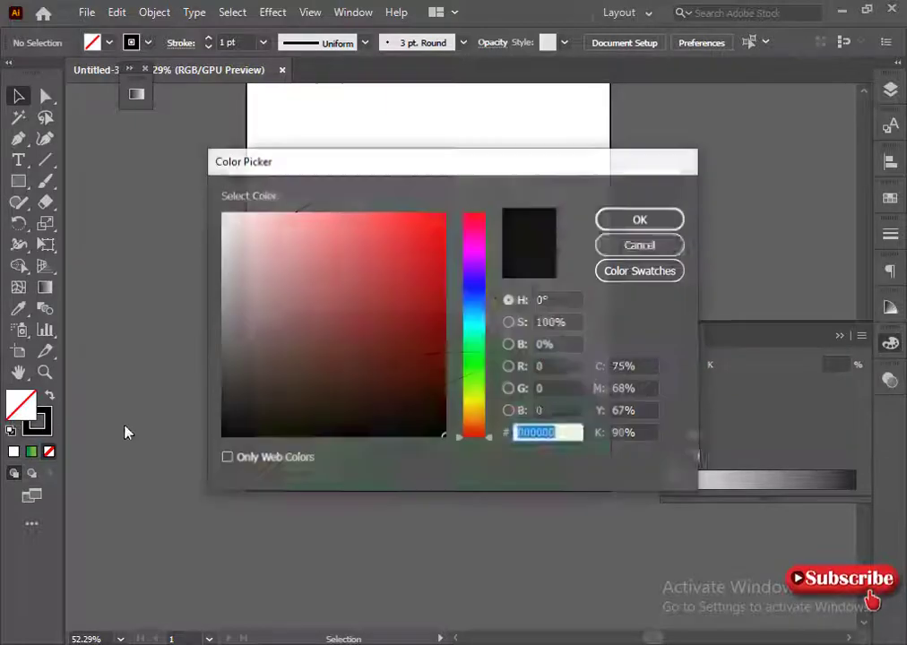
key("Escape")
left_click(692, 455)
left_click(862, 335)
left_click(628, 343)
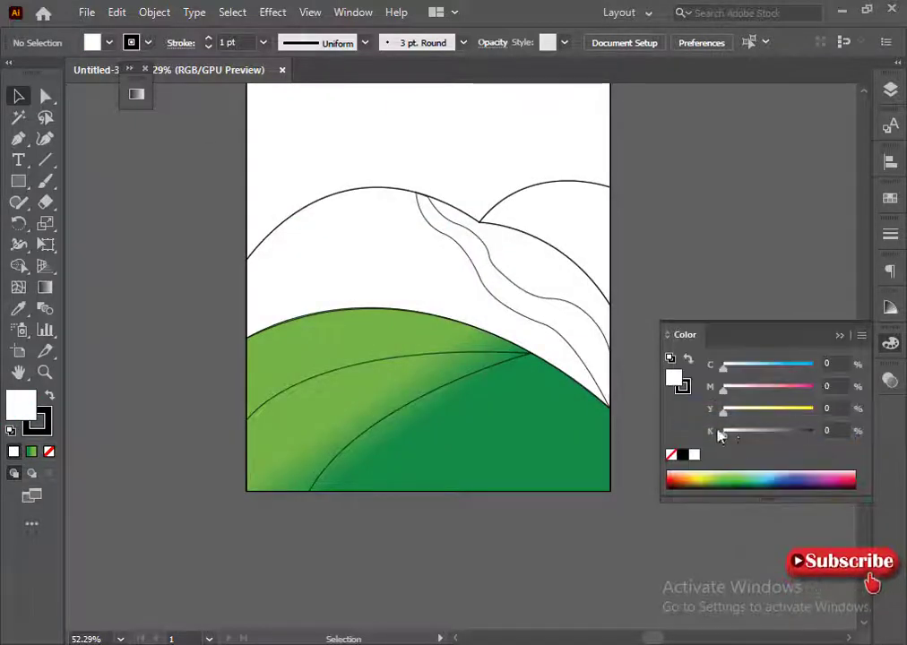
Step: Fill the inner curved path pale yellow (C 1.6, Y 36) instead of the whole hill
left_click(763, 414)
left_click(312, 457)
left_click(693, 433)
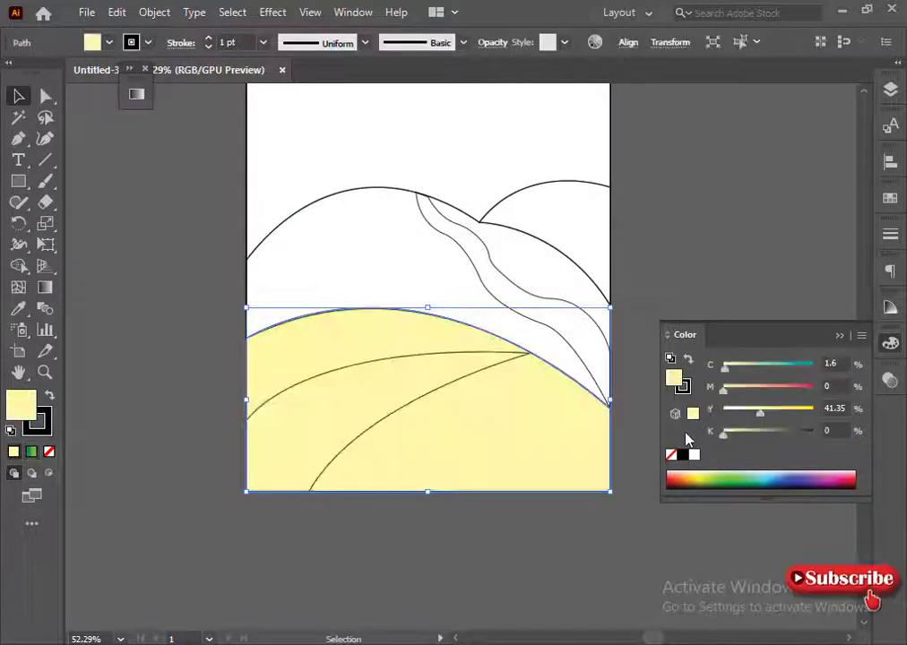
key("ctrl+z")
left_click(325, 468)
left_click(760, 417)
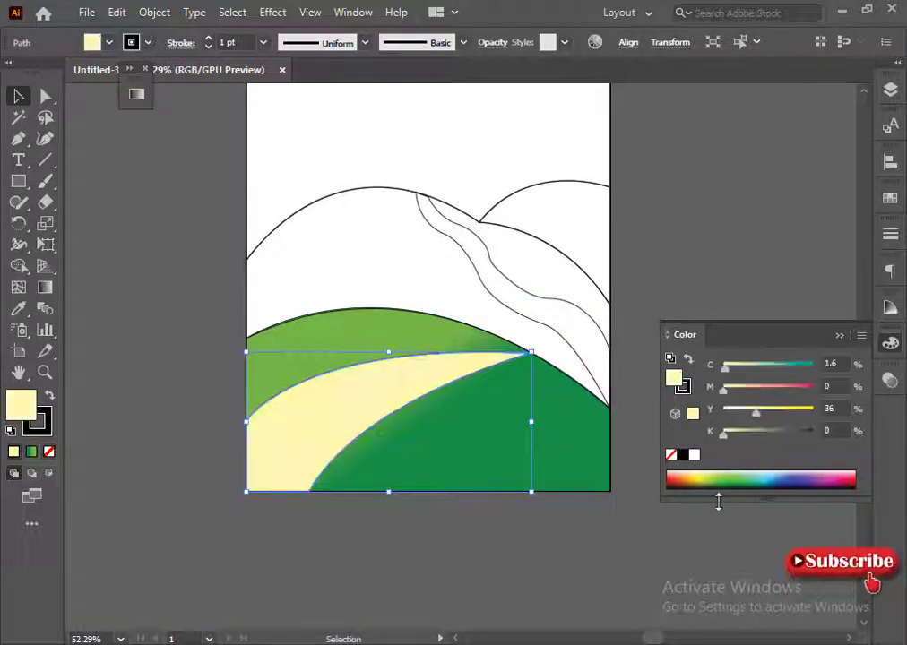
left_click(464, 561)
scroll(551, 473, "up", 2)
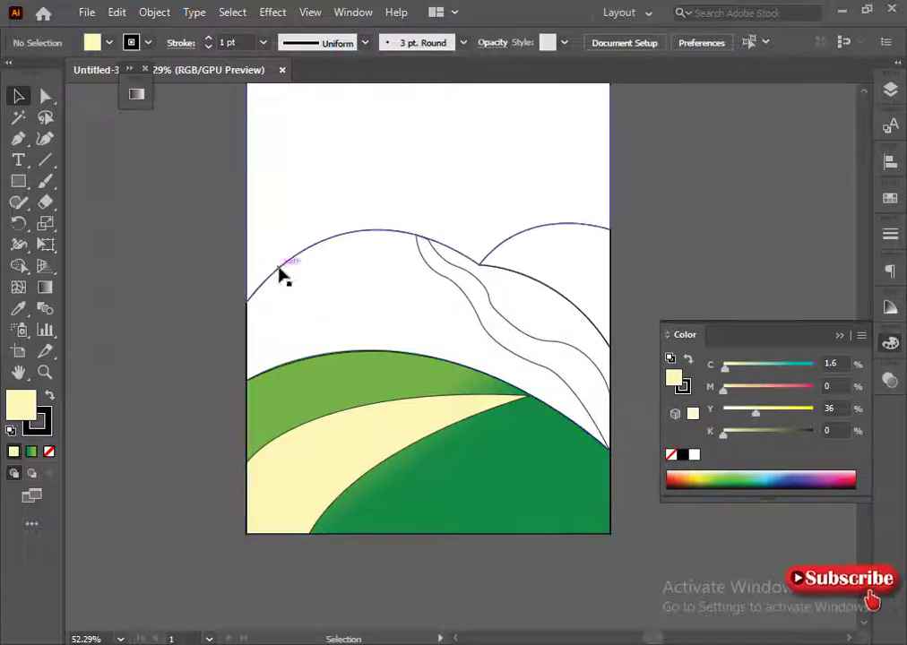
Step: Apply the green gradient to the upper hill and redraw its direction across the hill
left_click(265, 350)
double_click(45, 288)
left_click(325, 90)
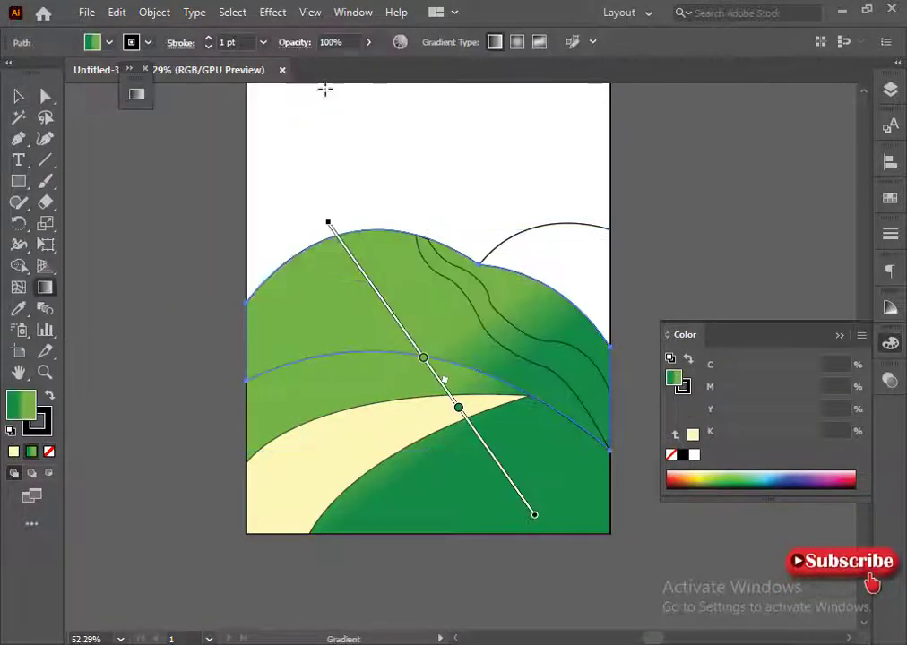
left_click_drag(325, 289, 441, 259)
left_click_drag(304, 267, 365, 203)
left_click_drag(436, 349, 415, 405)
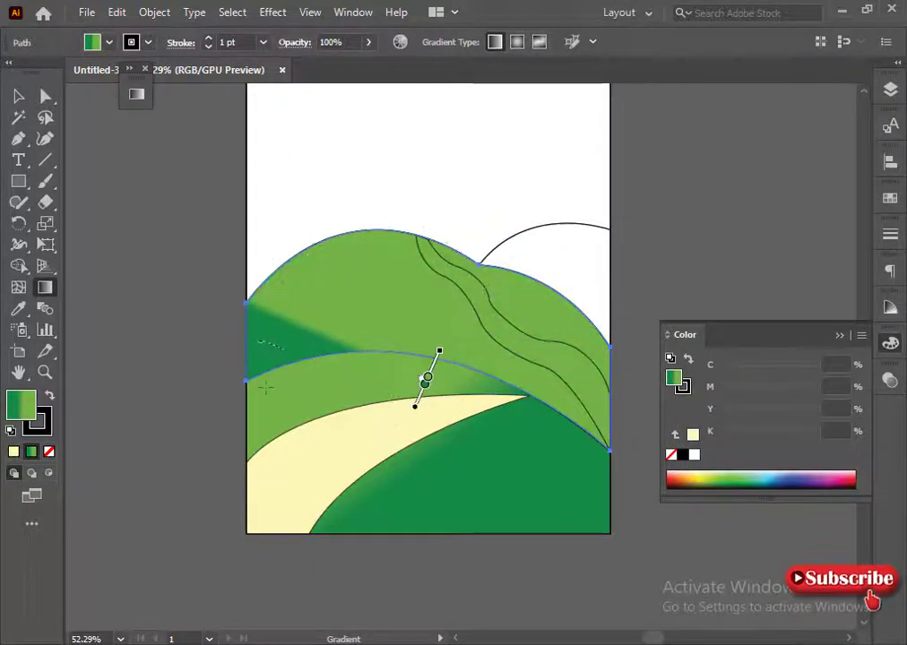
left_click_drag(323, 293, 292, 381)
left_click_drag(360, 225, 294, 378)
left_click_drag(457, 315, 401, 433)
Step: Move the dark green stop toward the start, darkening the upper hill's left side
left_click(136, 93)
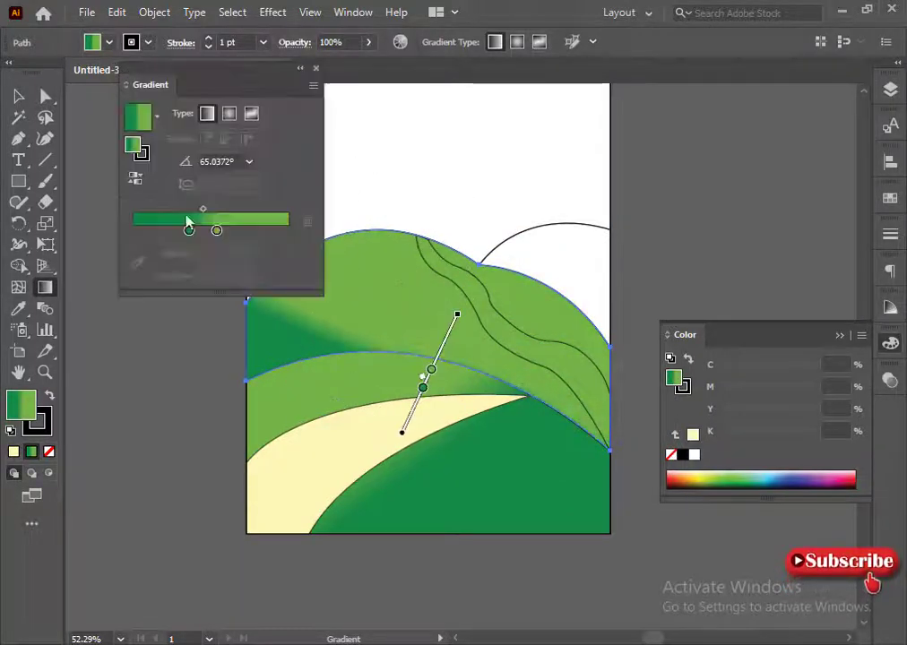
left_click(173, 230)
left_click_drag(167, 232, 145, 230)
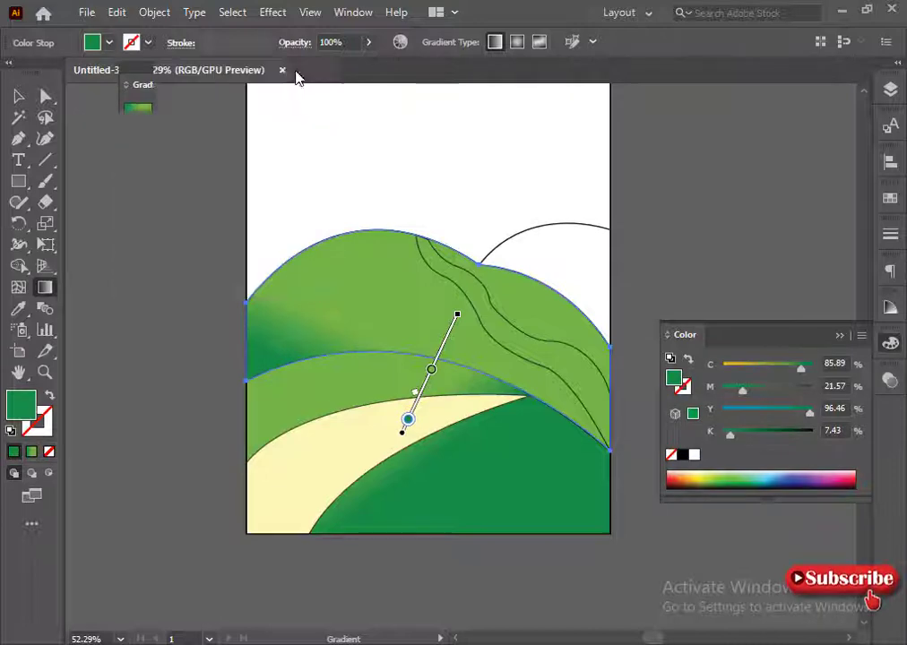
mouse_move(295, 372)
left_mouse_down()
mouse_move(309, 315)
mouse_move(324, 311)
left_mouse_up()
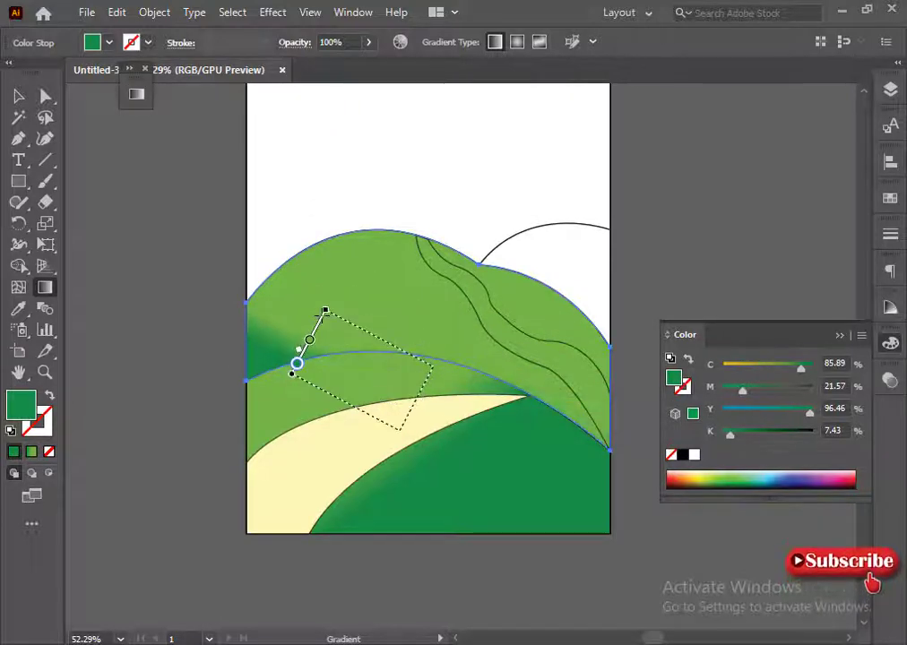
left_click_drag(449, 505, 435, 414)
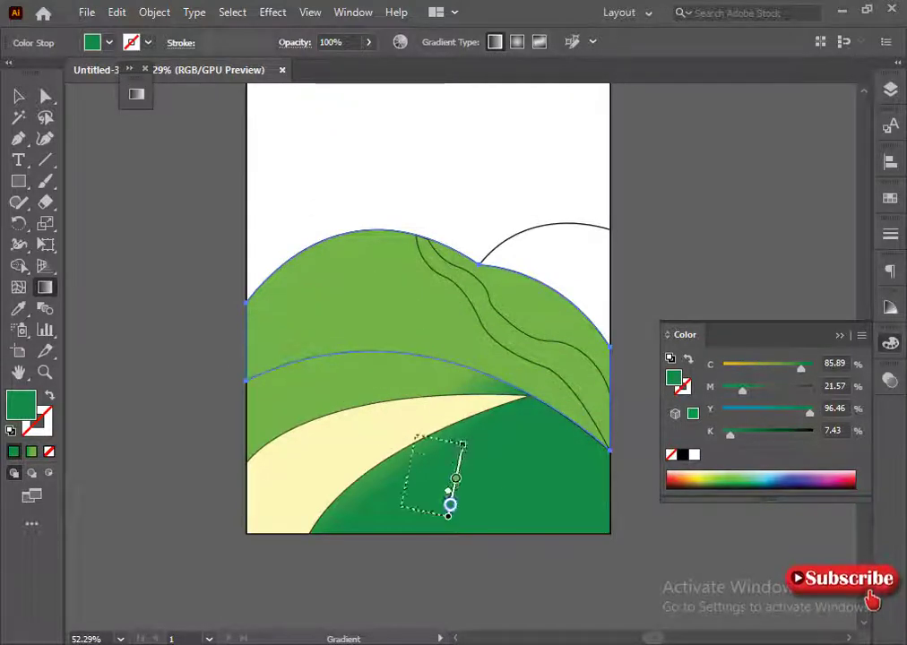
left_click_drag(307, 347, 308, 335)
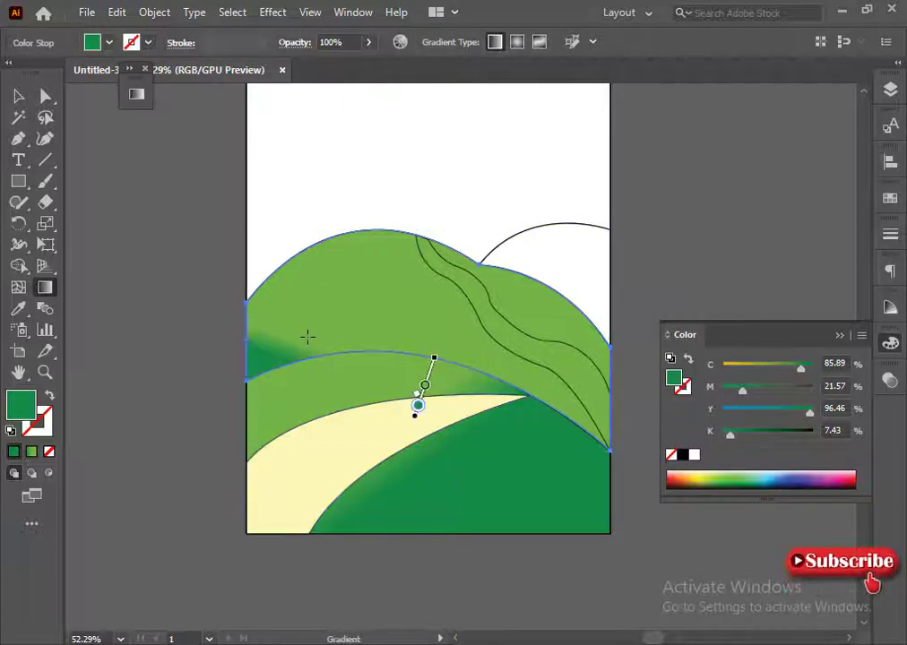
Step: Redraw the upper hill's gradient so it darkens toward its left edge and base
key("v")
key("g")
left_click(312, 287)
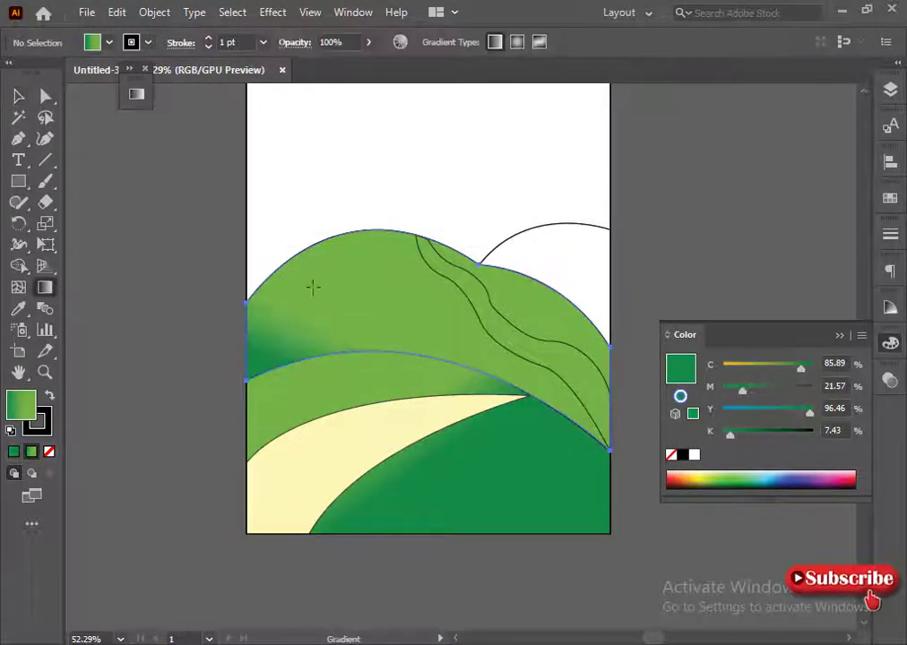
mouse_move(327, 274)
left_mouse_down()
mouse_move(374, 264)
mouse_move(322, 391)
mouse_move(403, 178)
left_mouse_up()
left_click_drag(365, 449, 484, 307)
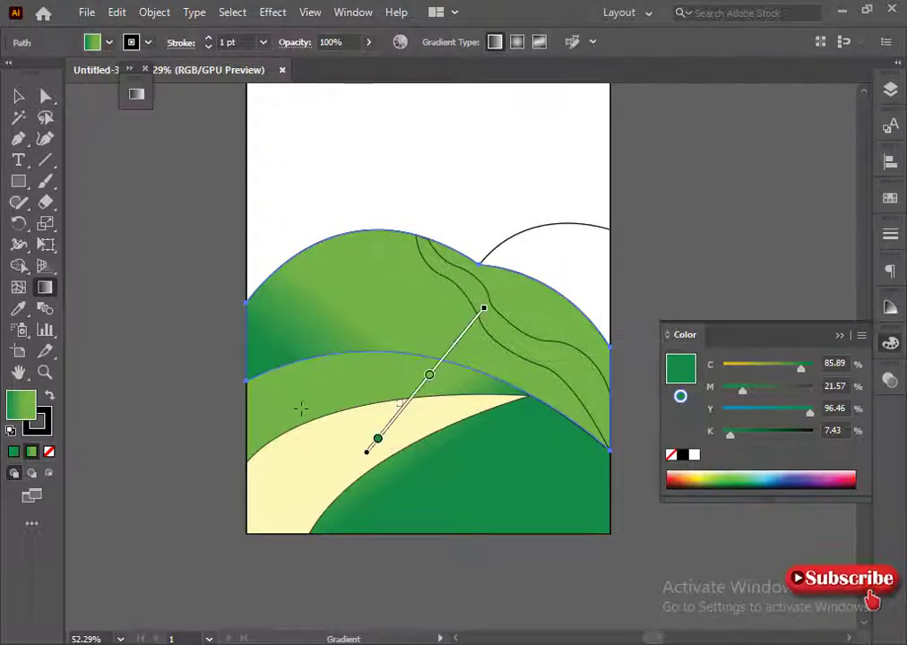
left_click_drag(311, 375, 344, 256)
key("v")
Step: Shift the lower hill's dark blend down-right and fill the white circle with the green gradient
left_click(449, 466)
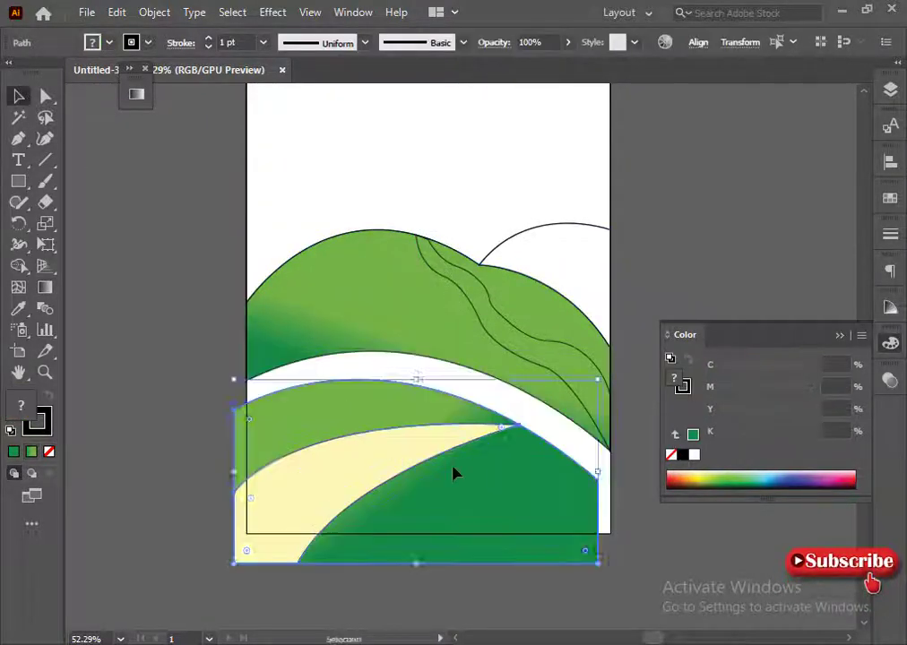
left_click(45, 287)
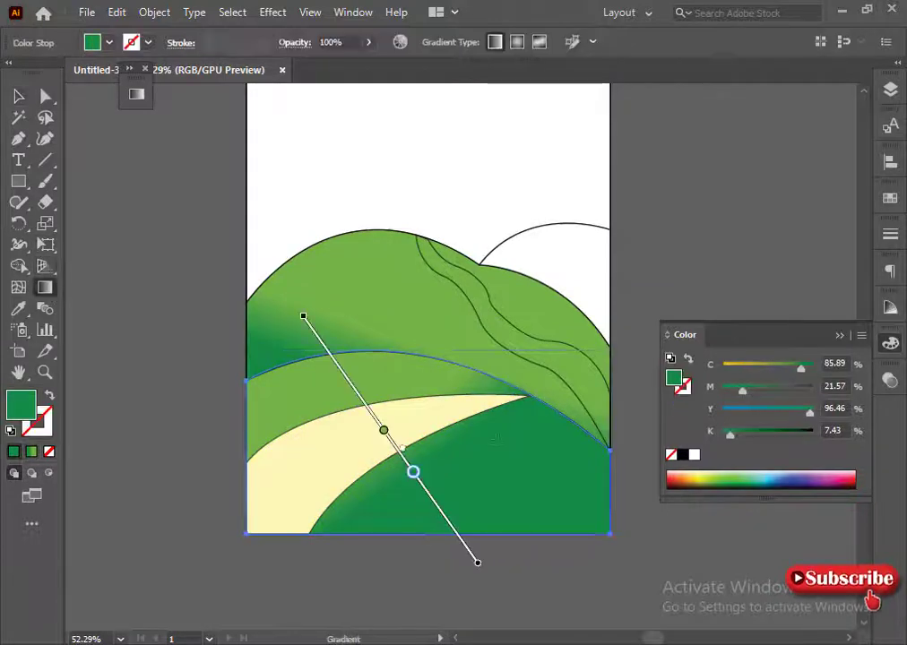
left_click_drag(415, 475, 432, 497)
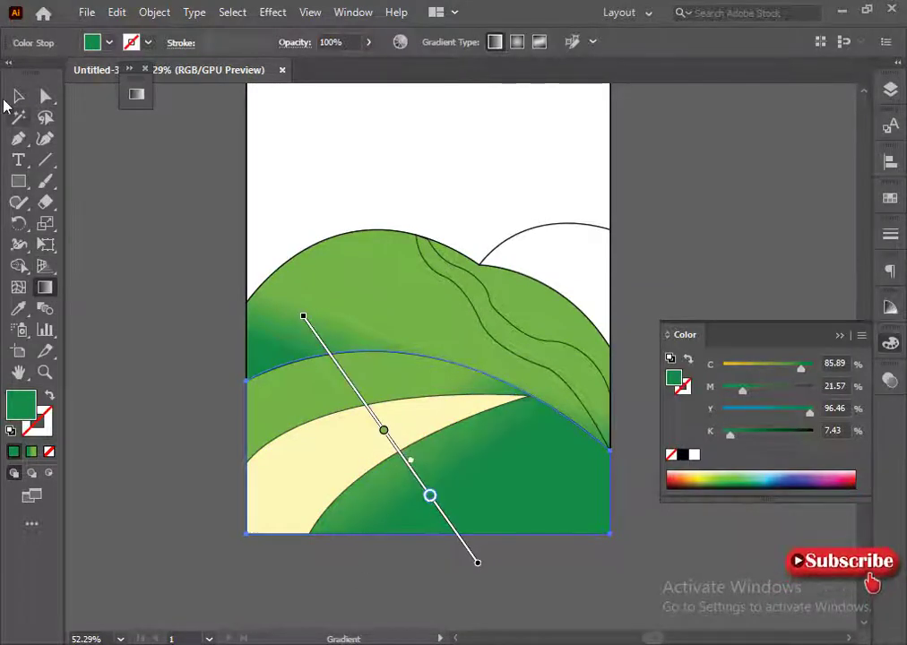
left_click(18, 95)
left_click(502, 247)
Step: Move the circle's dark green gradient stop further left
key("period")
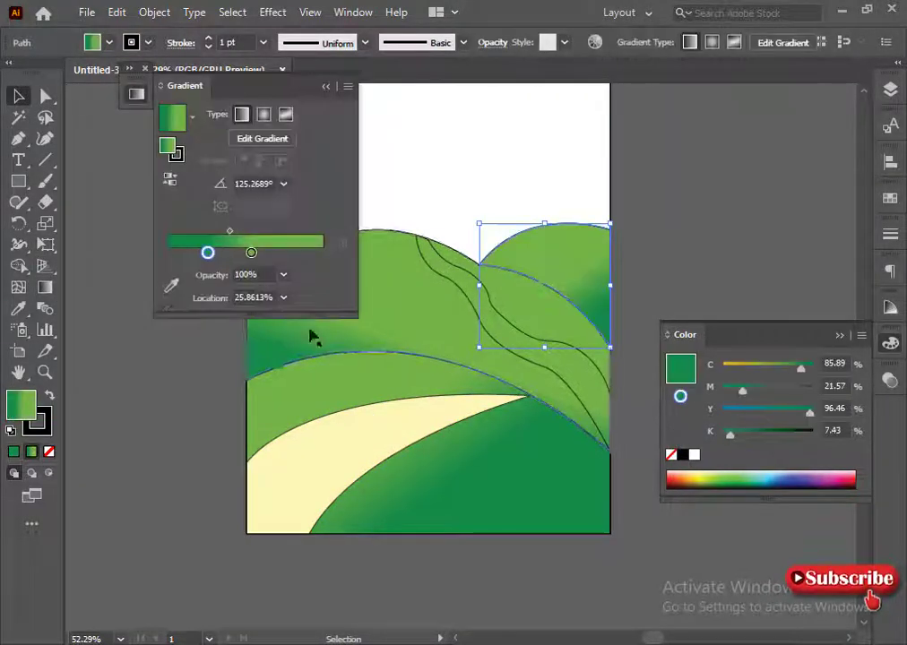
left_click_drag(207, 252, 195, 252)
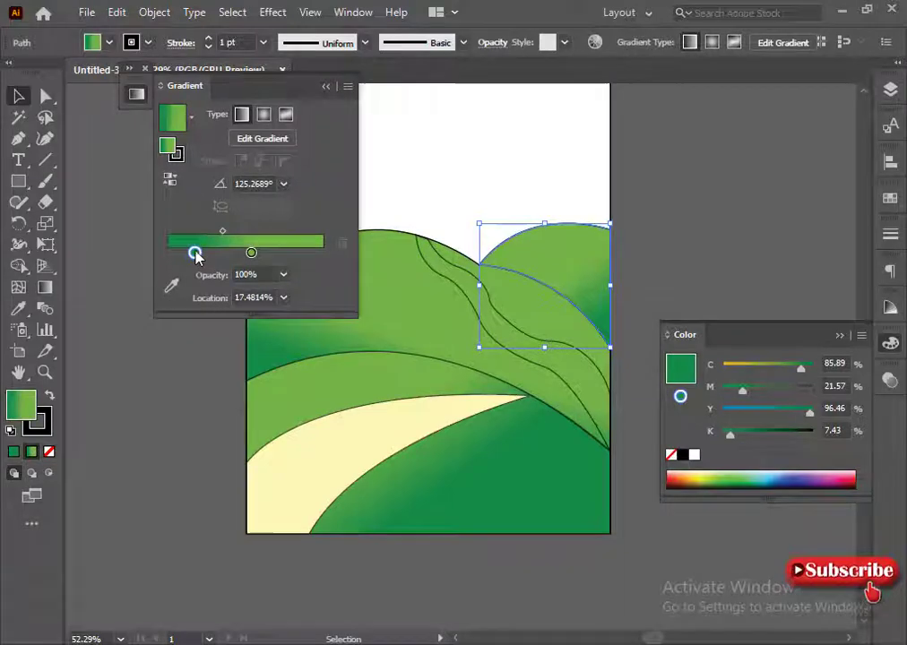
left_click(143, 364)
Step: Fill the winding river with the path's cream colour, nudged slightly more yellow
left_click(466, 323)
key("i")
left_click(385, 430)
key("v")
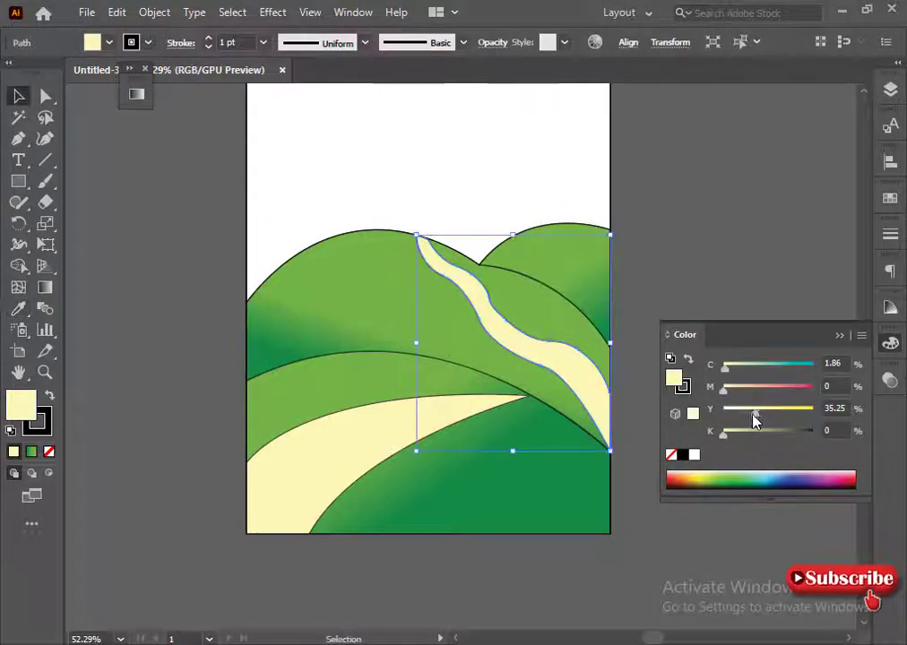
left_click_drag(740, 419, 748, 414)
left_click(162, 370)
scroll(209, 373, "up", 3)
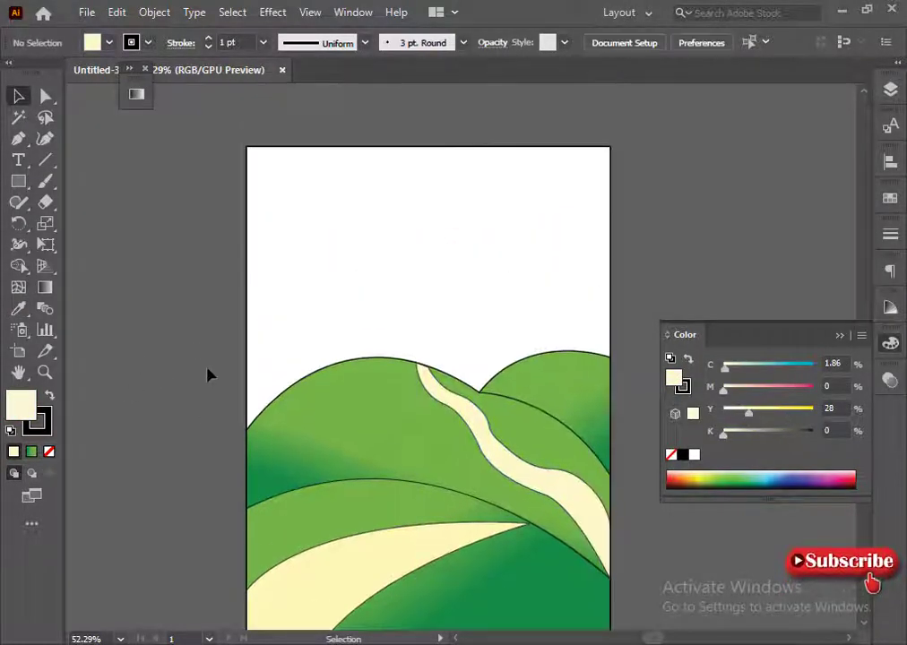
scroll(818, 314, "down", 2)
scroll(538, 268, "up", 2)
left_click(246, 233)
Step: Fill the sky with bright cyan and add it as the first gradient stop
left_click(890, 343)
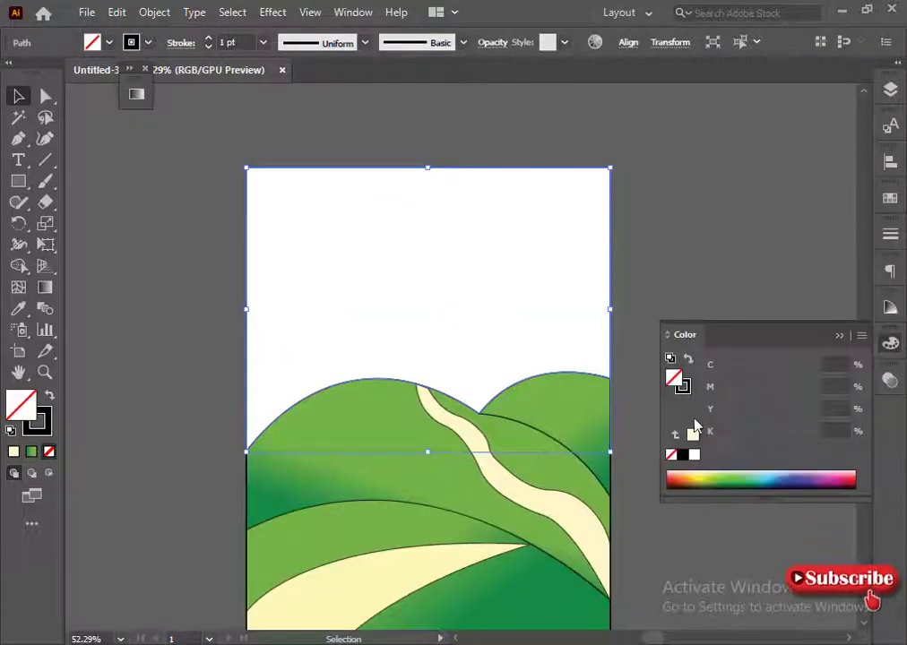
left_click(730, 484)
left_click_drag(770, 478, 759, 405)
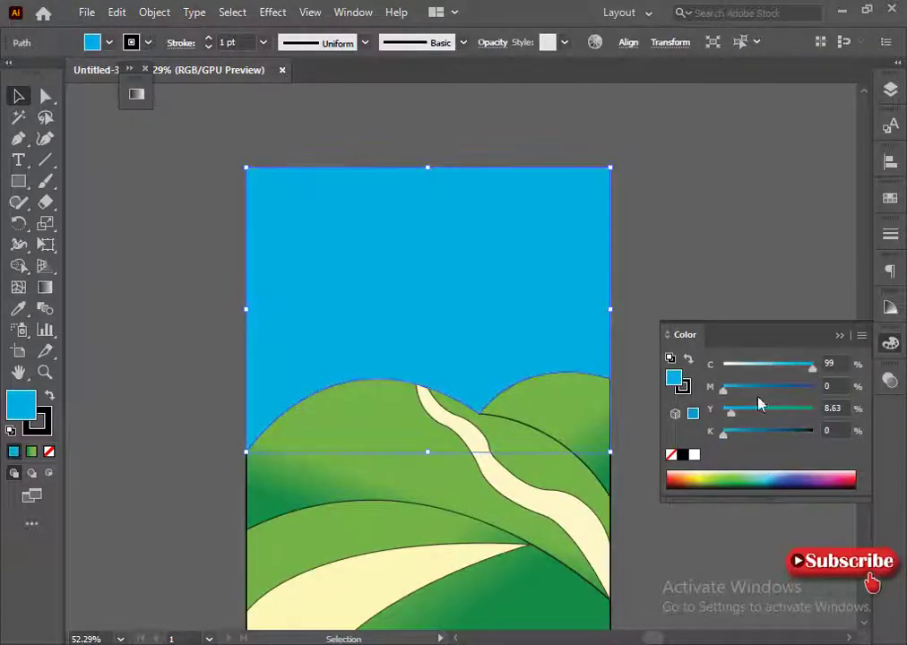
left_click(136, 94)
left_click(224, 221)
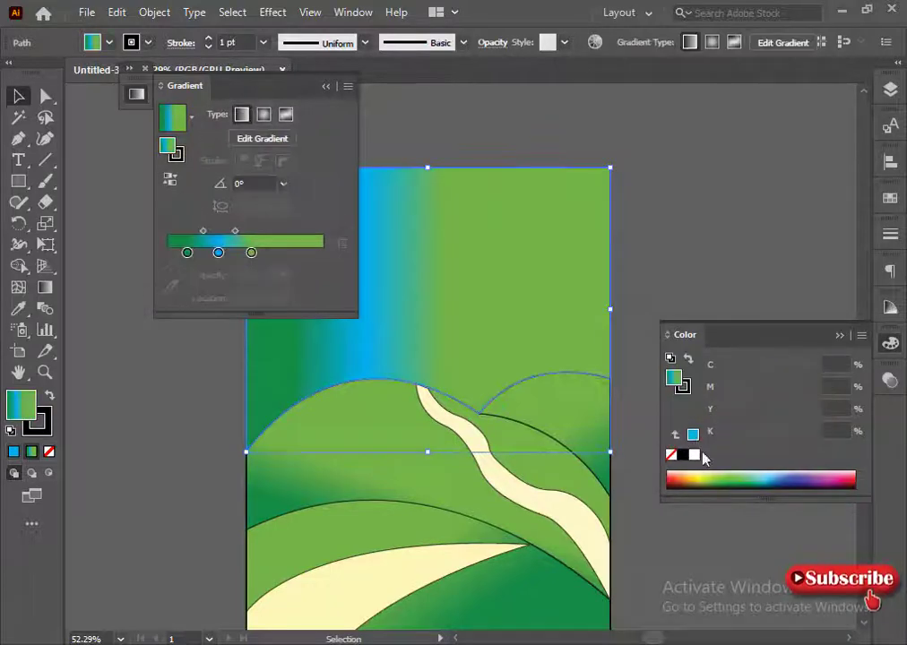
mouse_move(811, 367)
left_mouse_down()
mouse_move(782, 370)
mouse_move(792, 370)
left_mouse_up()
Step: Add sky gradient stops at cyan 65 and cyan 55
left_click(170, 152)
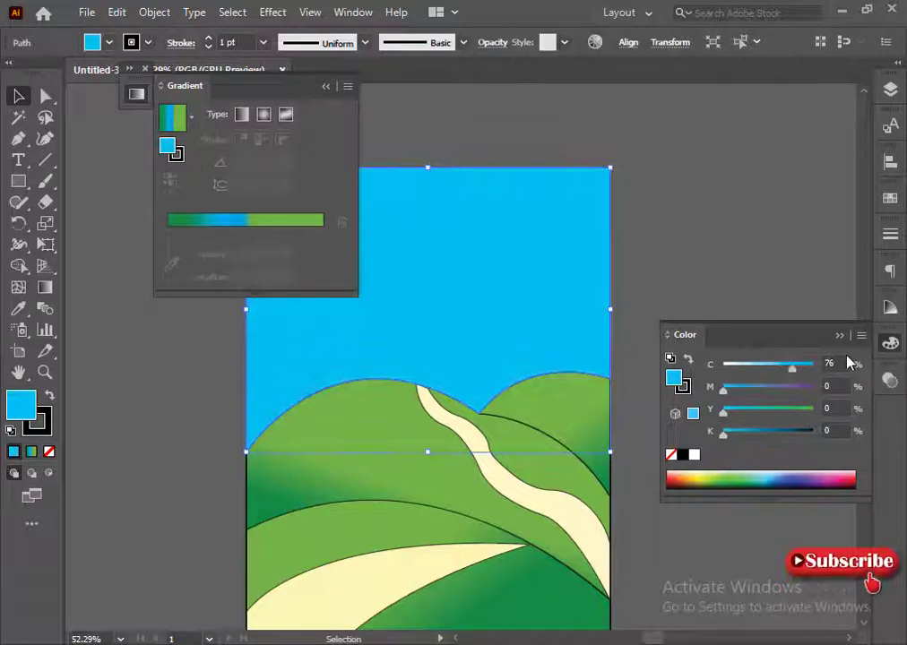
type("65")
key("Return")
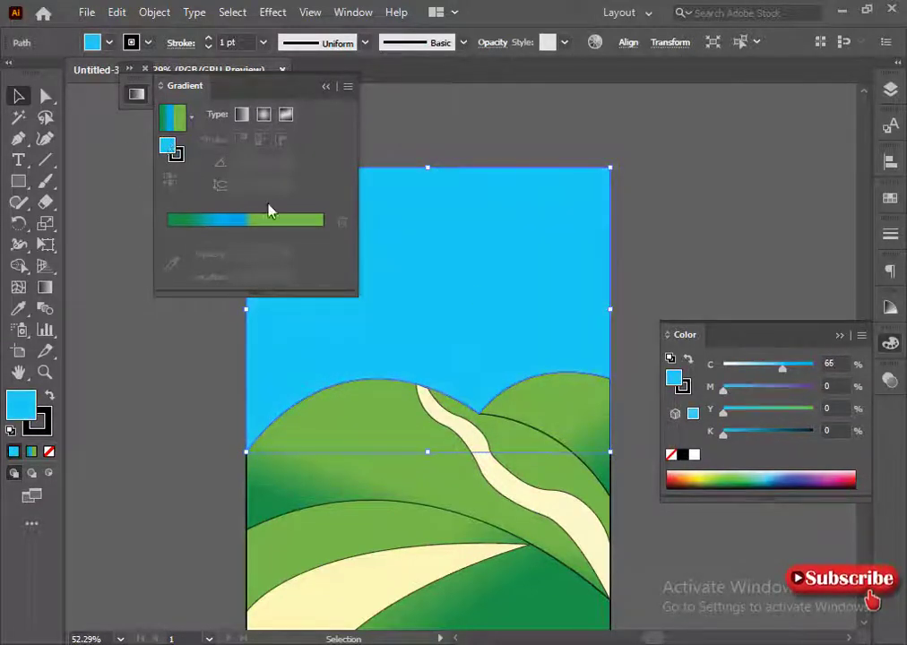
left_click(260, 224)
left_click(783, 368)
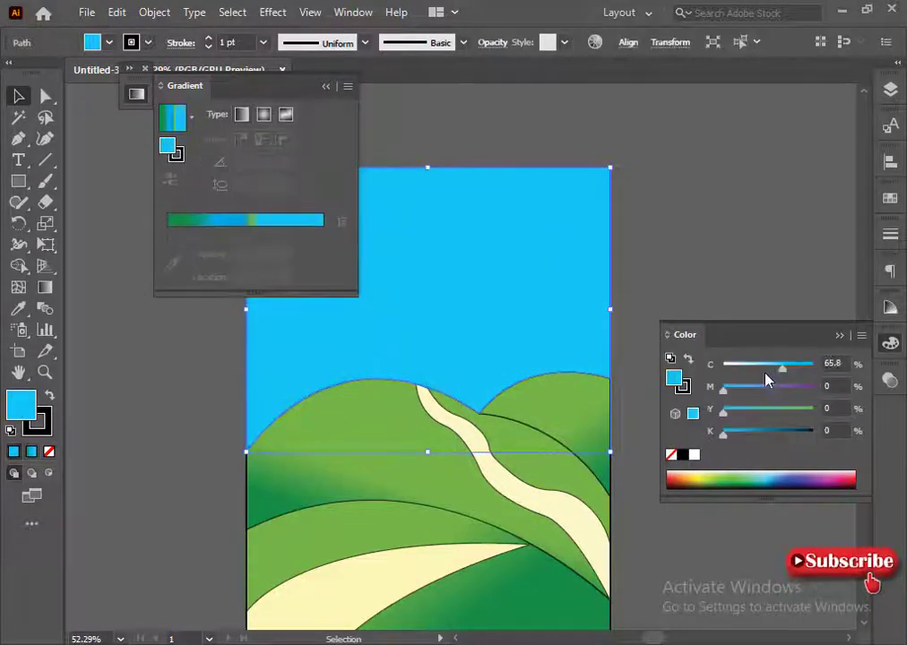
type("55")
key("Return")
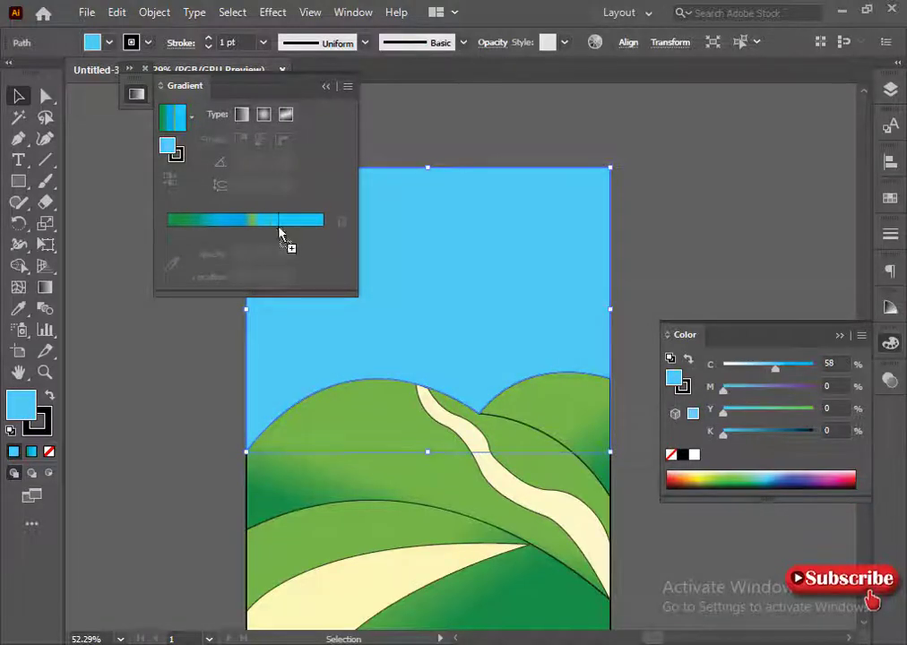
left_click(280, 235)
Step: Add paler blue stops at cyan 47 and 33, then set cyan to 15
left_click(829, 363)
type("47")
key("Return")
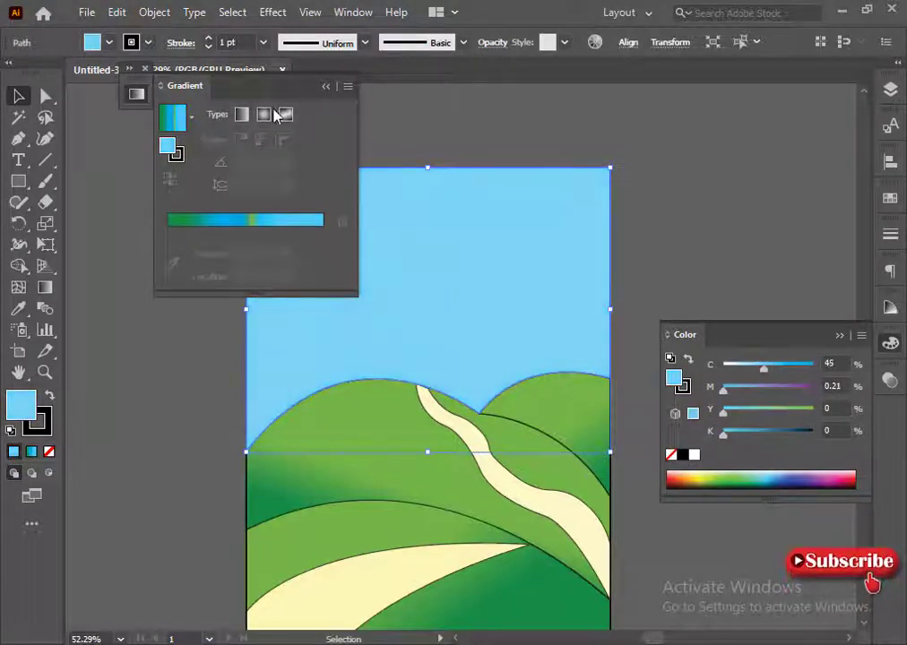
left_click(278, 114)
left_click(829, 363)
type("33")
key("Return")
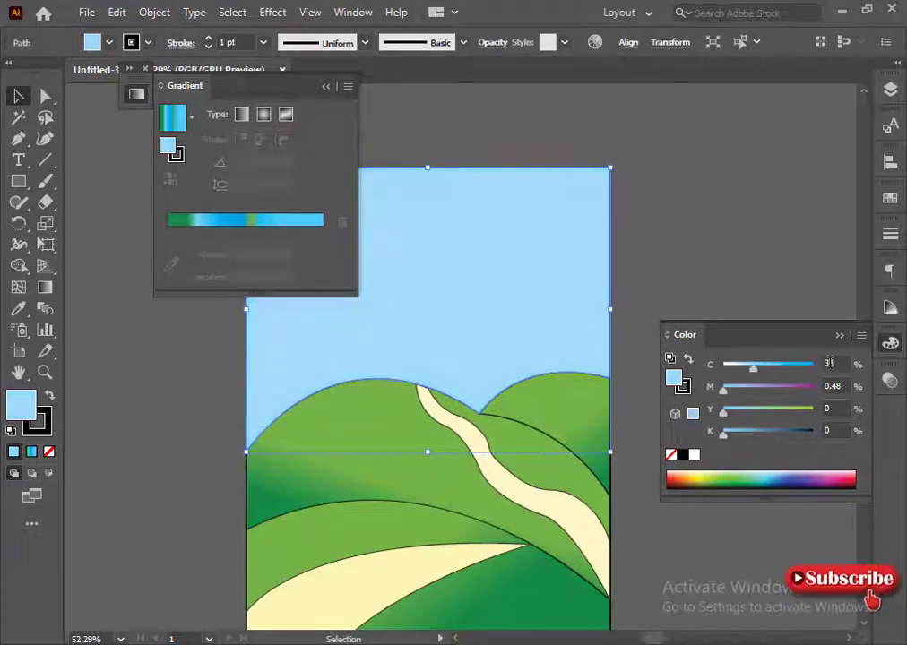
left_click(173, 116)
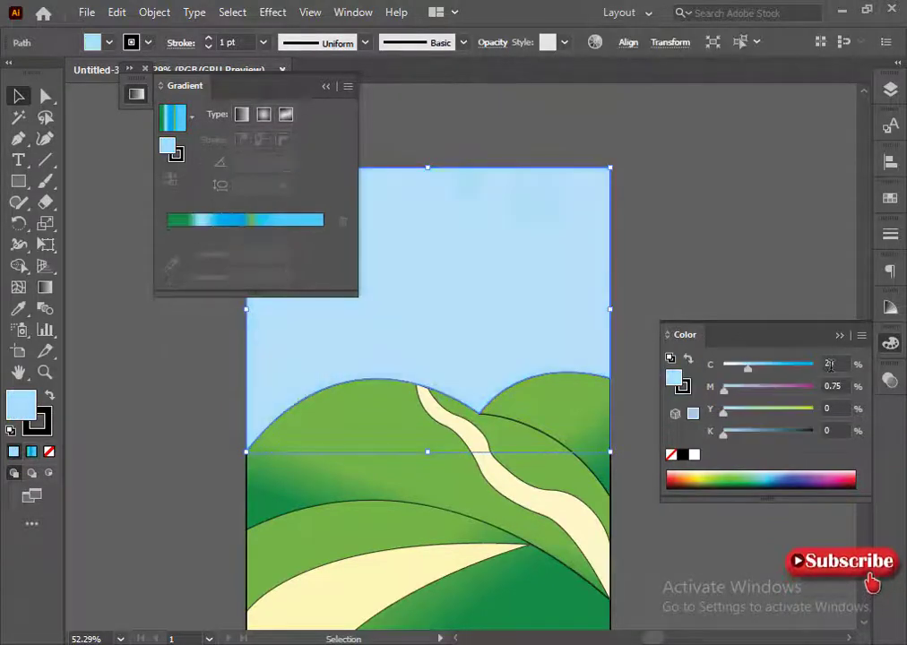
left_click(829, 363)
type("15")
key("Return")
Step: Spread the sky's blue gradient stops, placing middle stops near 36% and 67%
left_click(182, 237)
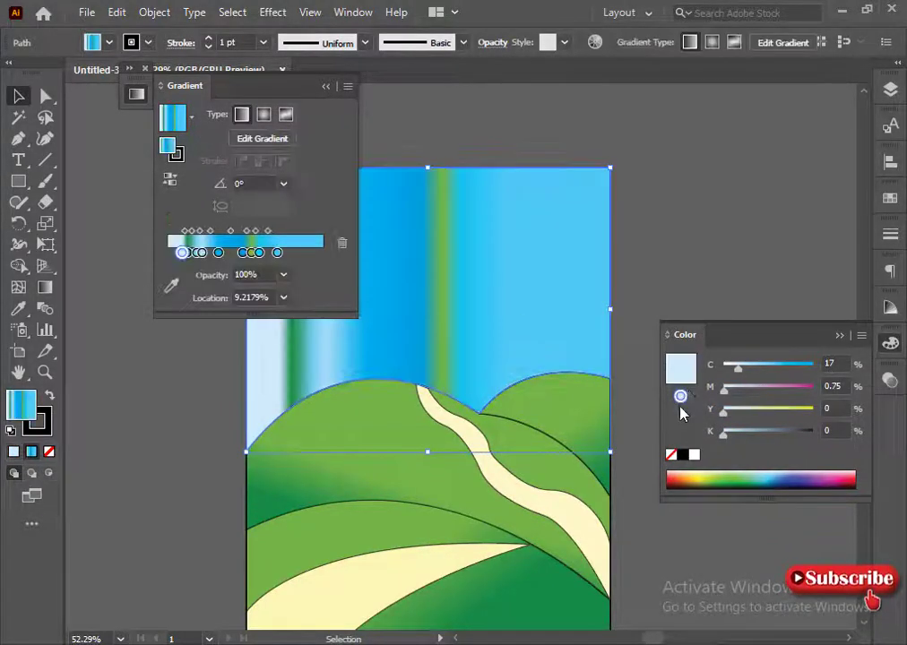
mouse_move(199, 253)
left_mouse_down()
mouse_move(167, 253)
mouse_move(312, 253)
left_mouse_up()
mouse_move(269, 253)
left_mouse_down()
mouse_move(190, 254)
mouse_move(226, 253)
left_mouse_up()
mouse_move(291, 255)
left_mouse_down()
mouse_move(248, 253)
mouse_move(283, 254)
mouse_move(271, 253)
left_mouse_up()
left_click_drag(257, 91, 181, 101)
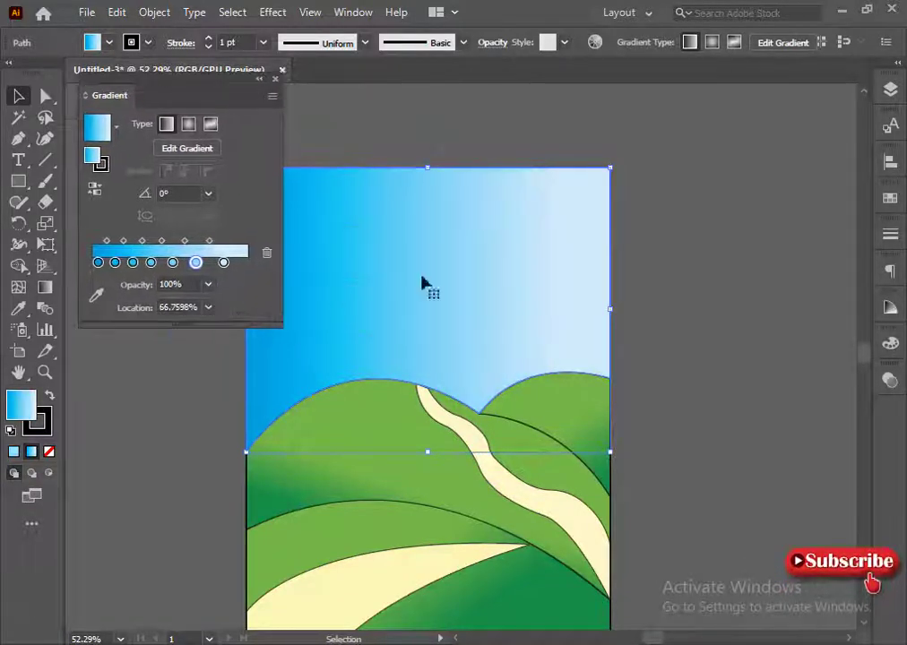
Step: Run the sky gradient vertically from top to bottom and shift its stops upward
left_click_drag(421, 281, 512, 225)
key("g")
left_click_drag(519, 120, 516, 415)
left_click_drag(518, 138, 518, 129)
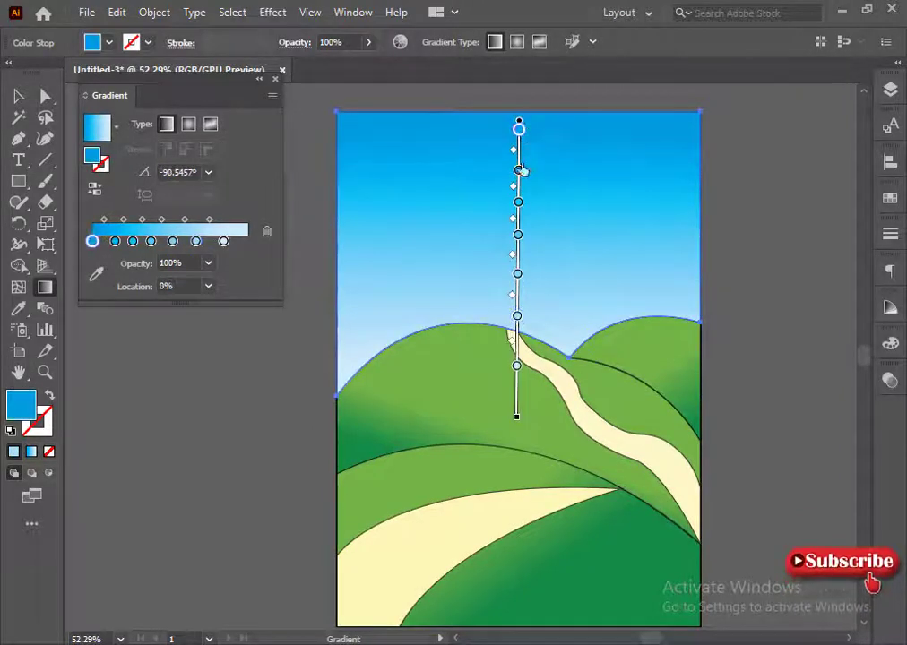
left_click_drag(518, 169, 518, 159)
left_click_drag(518, 201, 518, 190)
left_click_drag(517, 234, 517, 229)
left_click_drag(517, 274, 517, 266)
left_click_drag(518, 316, 518, 297)
left_click(517, 366)
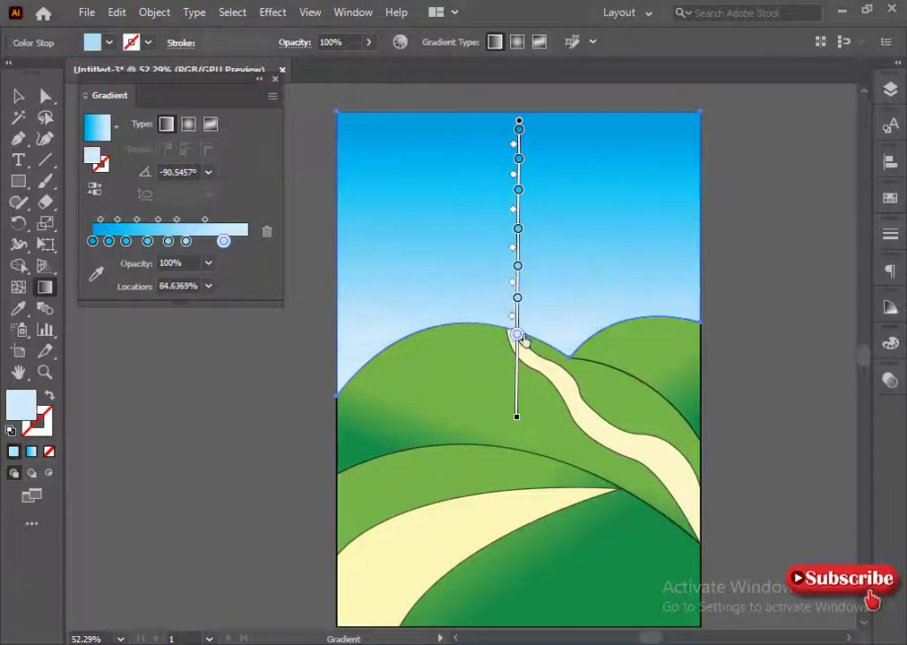
left_click(259, 79)
left_click(16, 95)
Step: Inspect the hill shapes and their valley anchor points, then clear the selection
scroll(390, 448, "down", 1)
left_click(390, 448)
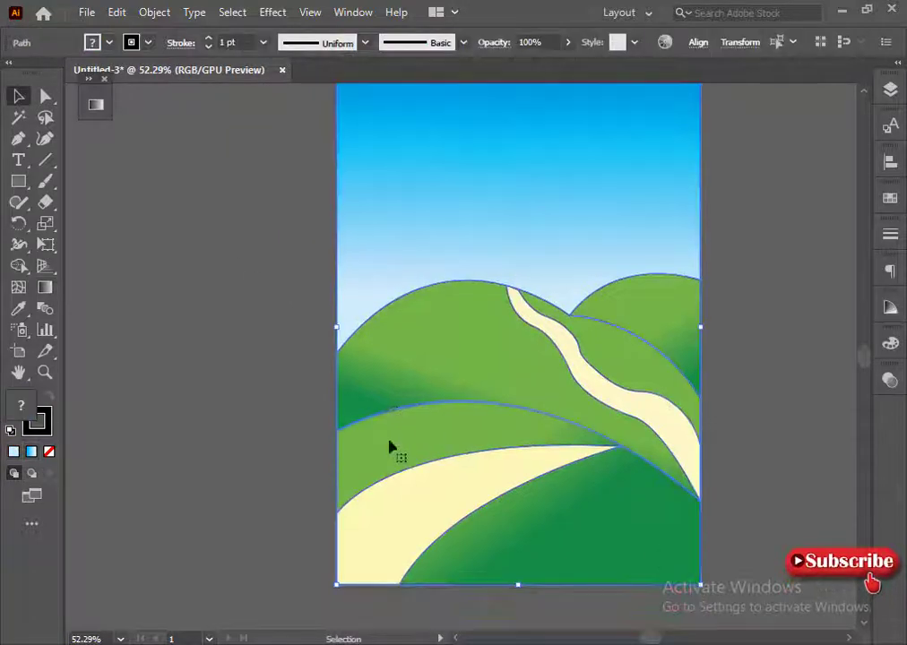
key("ctrl+shift+a")
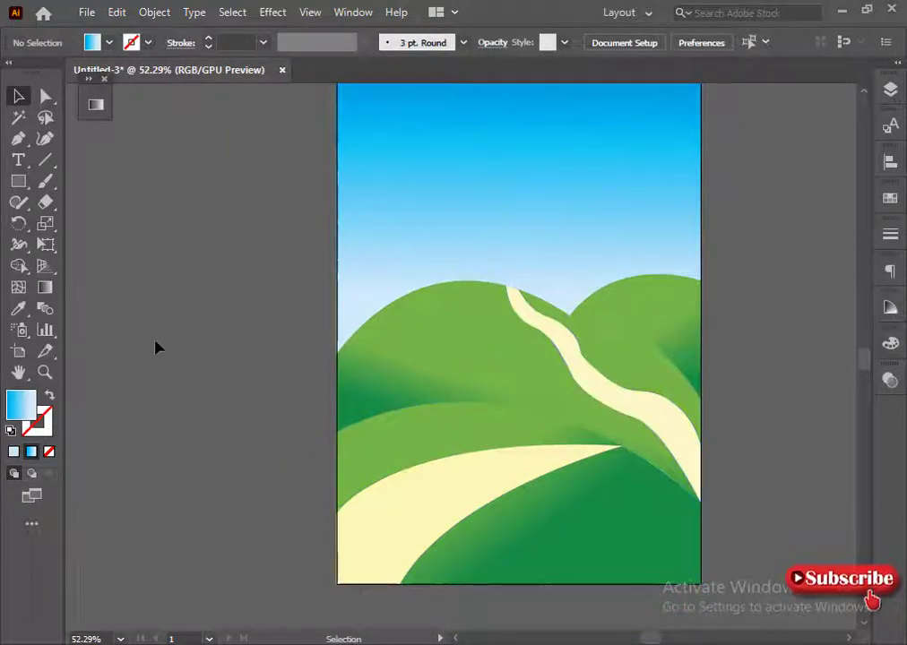
left_click_drag(452, 380, 301, 358)
key("a")
left_click(419, 288)
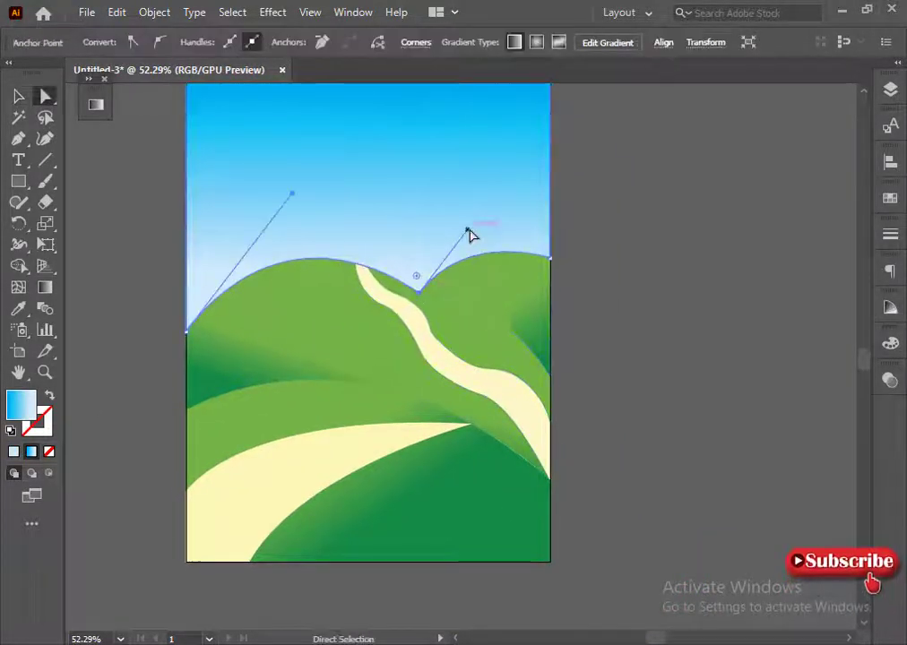
left_click(618, 375)
left_click(555, 376)
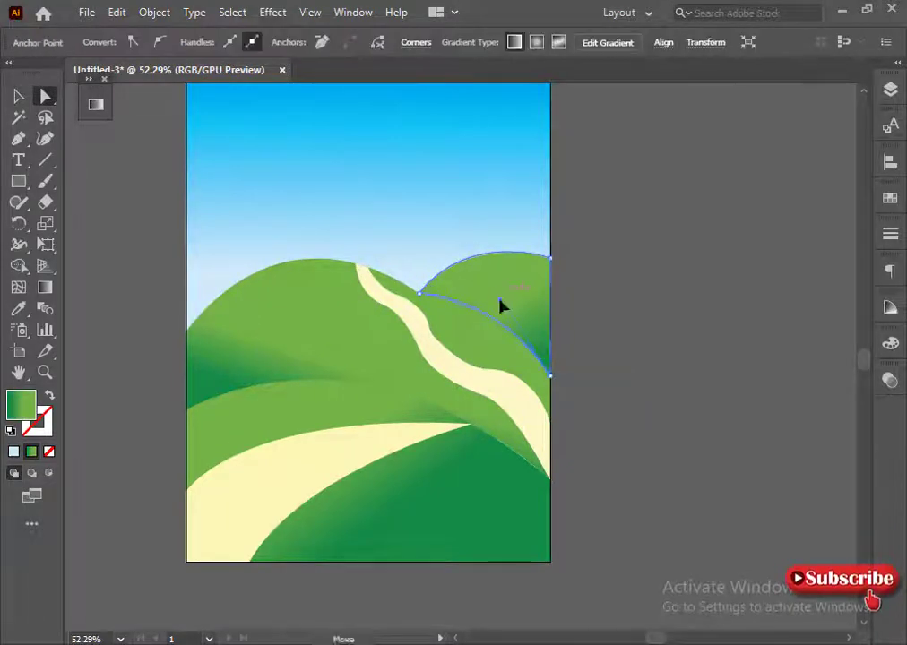
key("ctrl+shift+a")
left_click(520, 502)
left_click(354, 314)
left_click(796, 484)
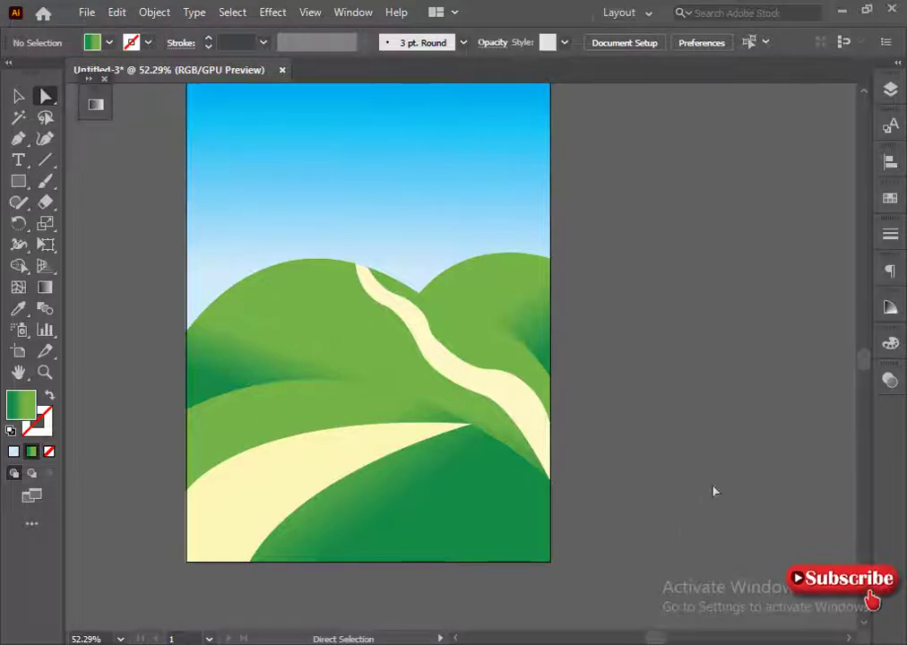
Step: Set no fill with a black outline and start a curved pen path below the artboard
scroll(372, 581, "down", 1)
scroll(103, 468, "down", 1)
left_click(40, 426)
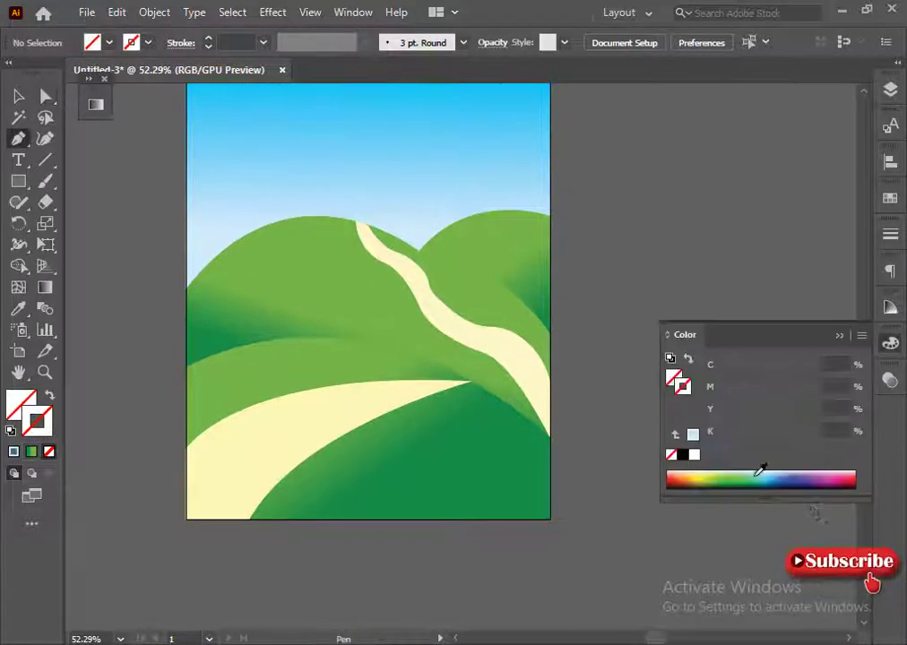
left_click(837, 336)
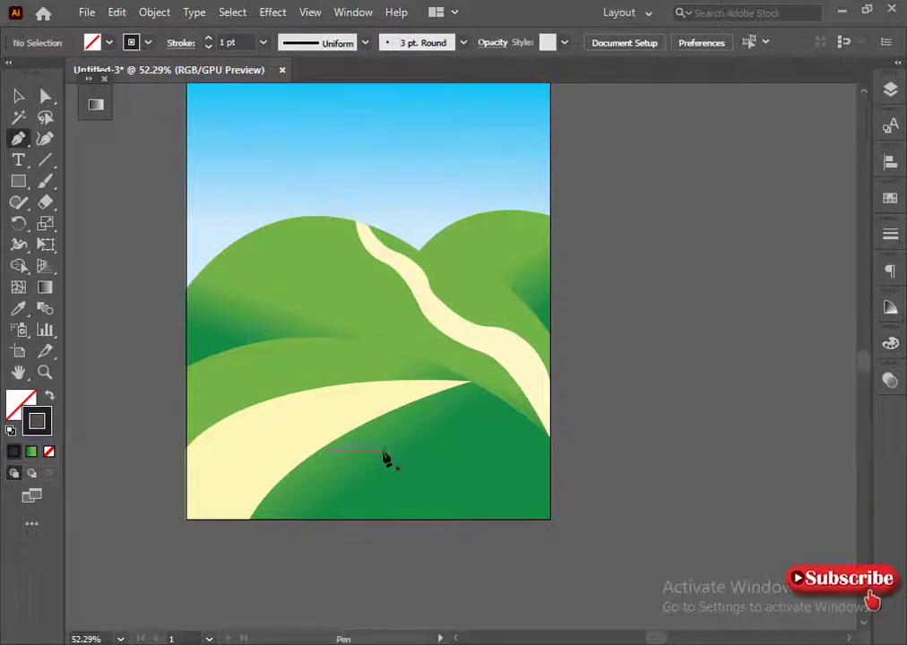
left_click(531, 486)
left_click_drag(518, 518, 542, 487)
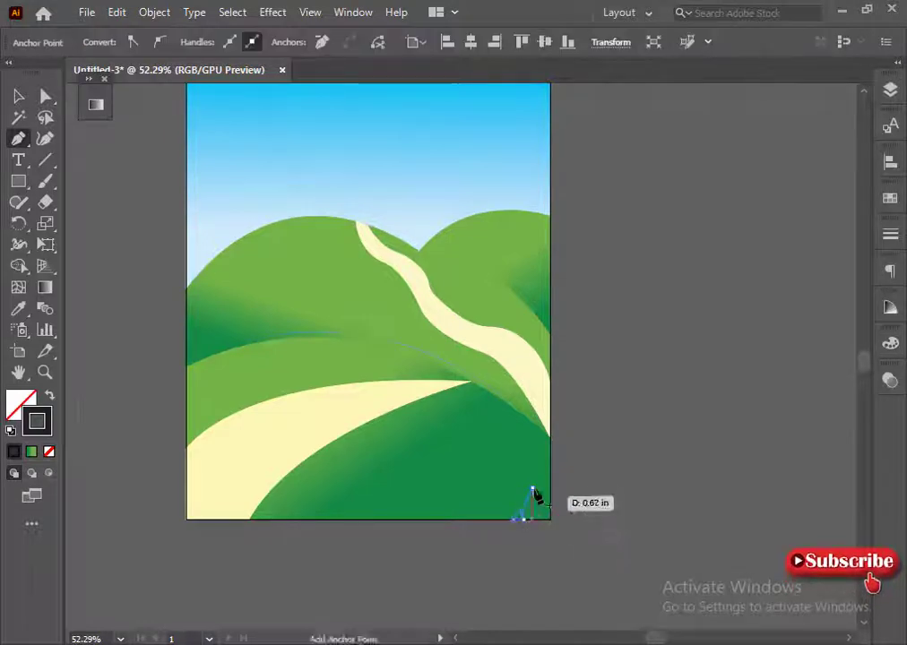
left_click(280, 555, "ctrl")
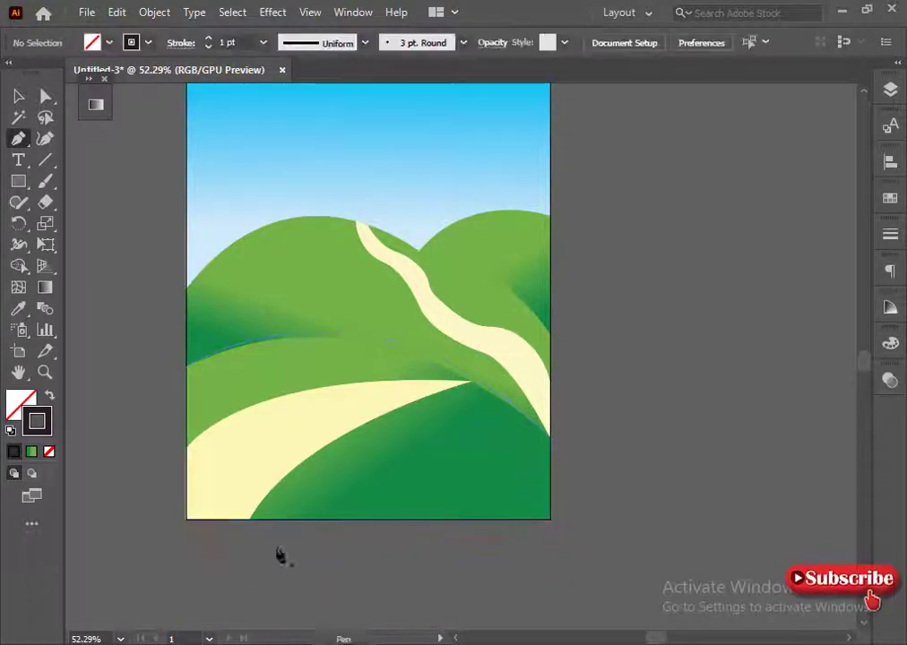
scroll(300, 546, "down", 5)
Step: Draw the tapered trunk and bumpy crown outlines with the Pen tool below the artboard
scroll(301, 547, "down", 2)
left_click(519, 267)
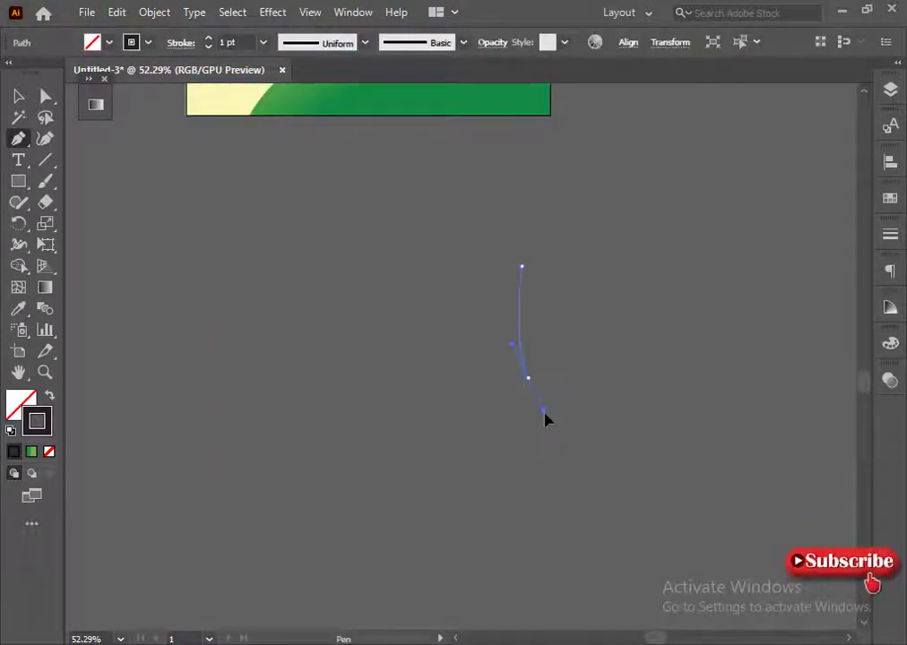
mouse_move(528, 378)
left_mouse_down()
mouse_move(527, 387)
mouse_move(479, 270)
mouse_move(499, 260)
left_mouse_up()
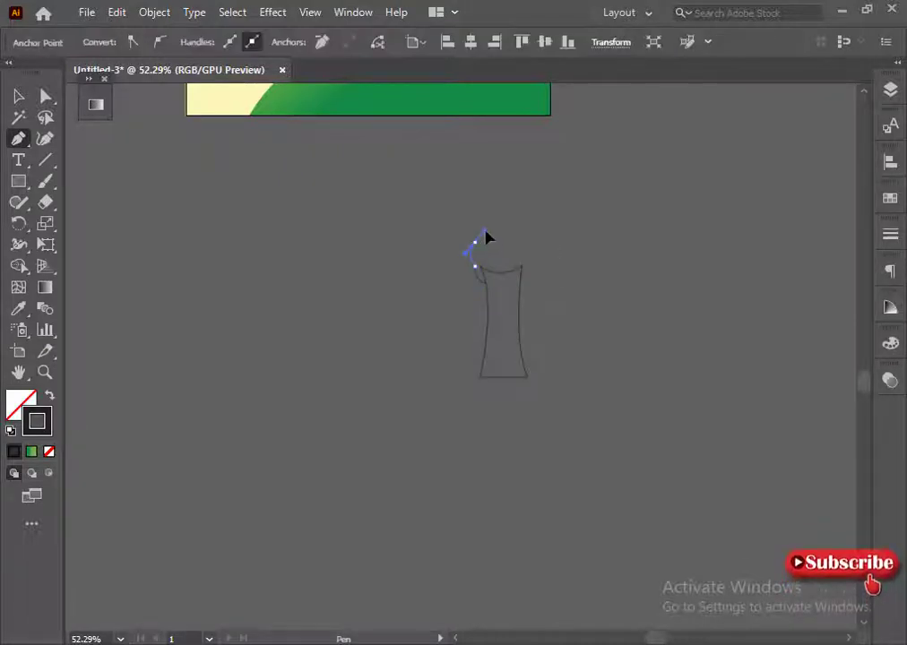
mouse_move(484, 260)
left_mouse_down()
mouse_move(485, 236)
mouse_move(507, 212)
mouse_move(537, 242)
mouse_move(544, 287)
mouse_move(525, 297)
left_mouse_up()
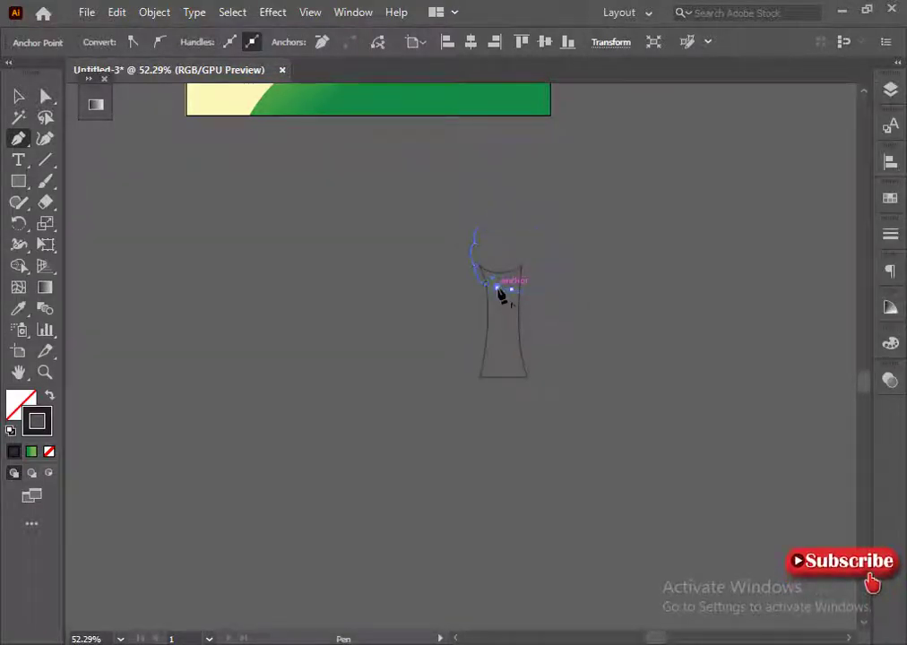
left_click(480, 271)
Step: Place a second rounded crown beside the tree and enlarge the tree crown
key("v")
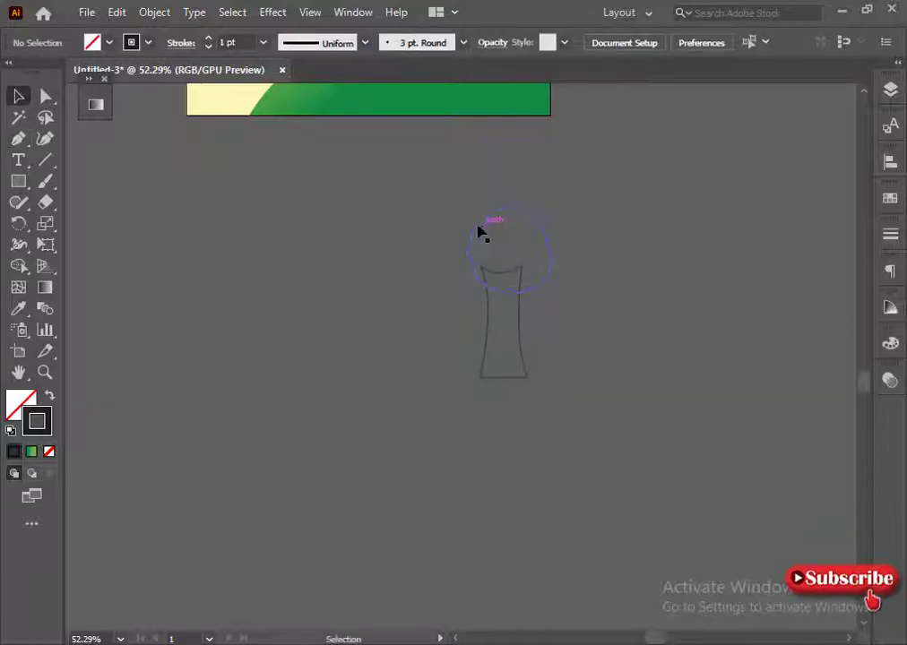
left_click(484, 231)
left_click(407, 243)
mouse_move(474, 239)
left_mouse_down()
mouse_move(599, 257)
mouse_move(573, 259)
left_mouse_up()
left_click(507, 243)
mouse_move(463, 207)
left_mouse_down()
mouse_move(442, 194)
mouse_move(502, 173)
left_mouse_up()
left_click(278, 330)
left_click(348, 279)
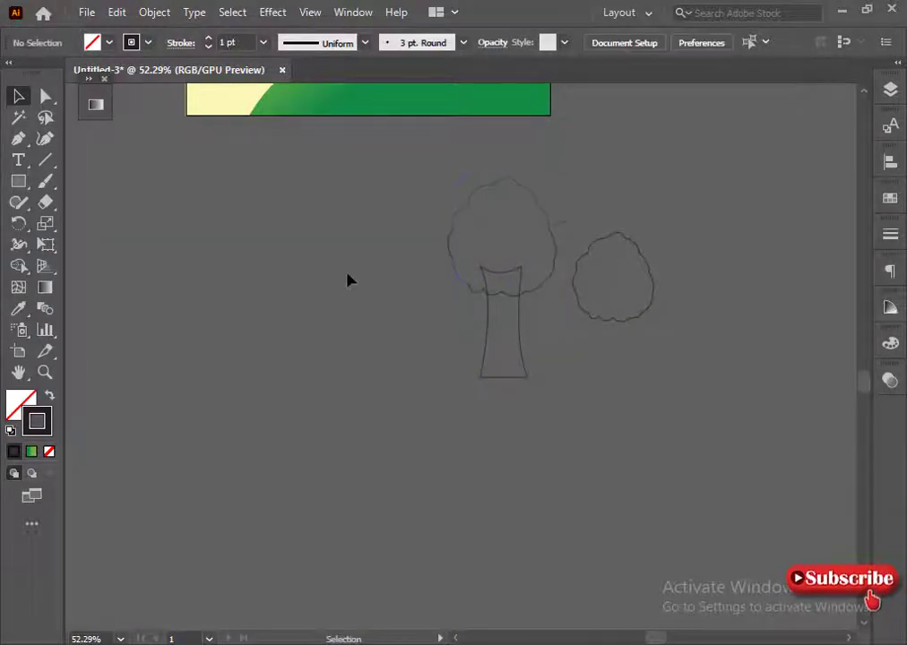
Step: Fill the tree trunk with brown from the swatches
left_click(484, 341)
left_click(890, 198)
left_click(780, 277)
Step: Remove the trunk's outline and make it dark brown
left_click(49, 395)
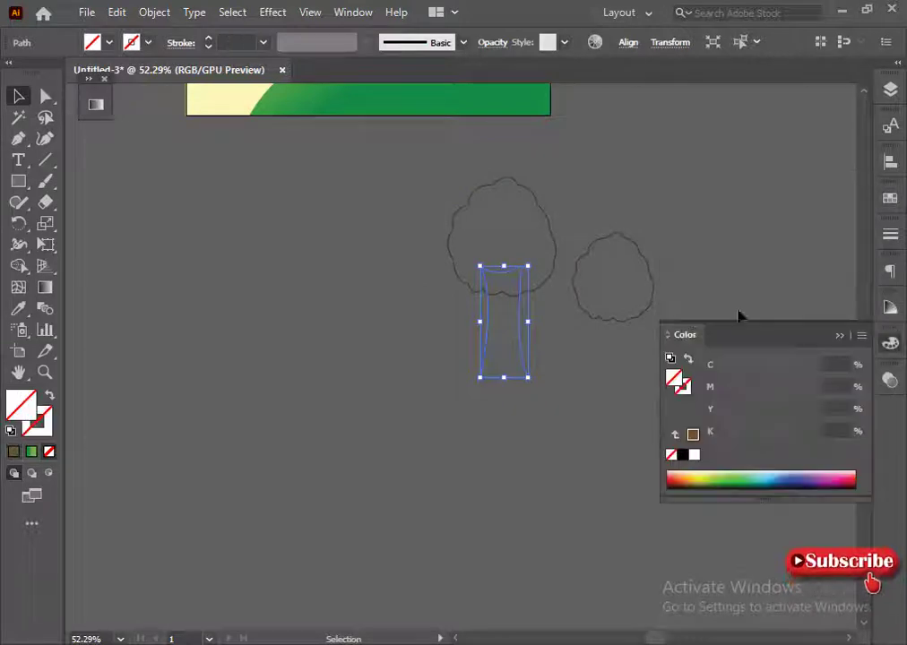
left_click(890, 198)
left_click(799, 269)
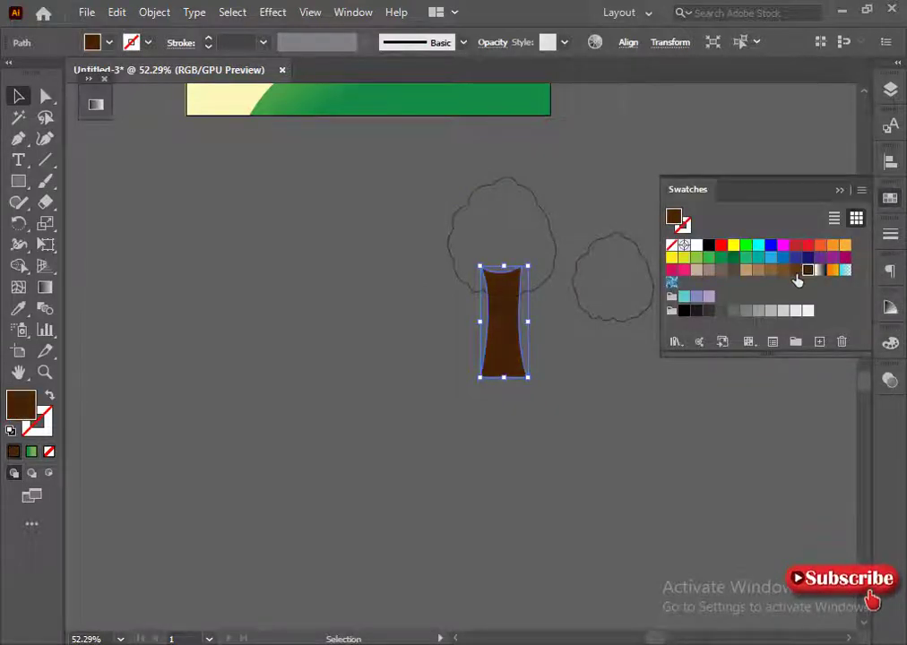
Step: Fill the tree crown with a light green mixed from CMYK sliders
left_click(528, 202)
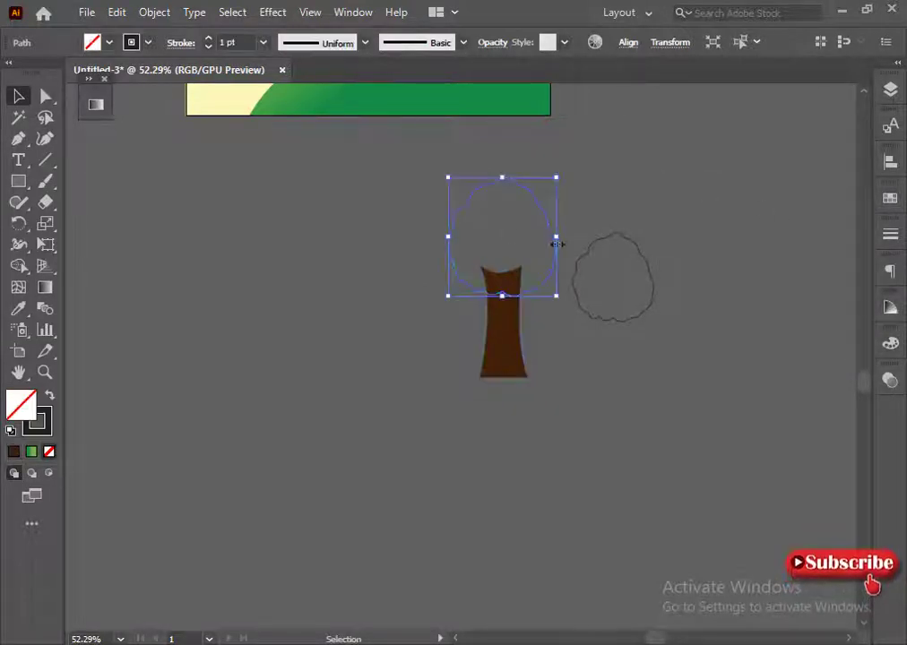
left_click(890, 343)
left_click(715, 475)
left_click_drag(796, 365, 732, 387)
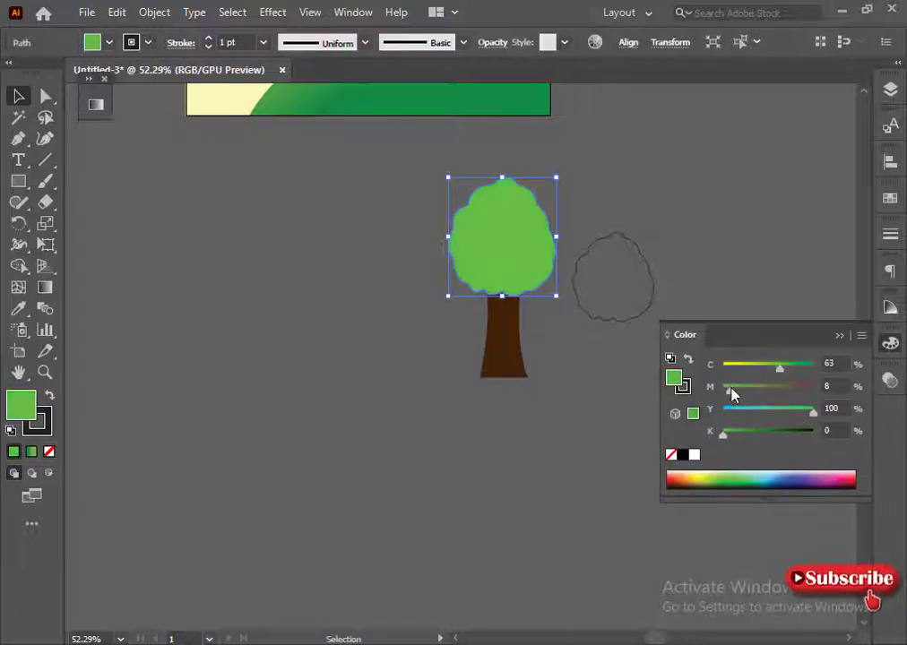
left_click_drag(723, 432, 728, 434)
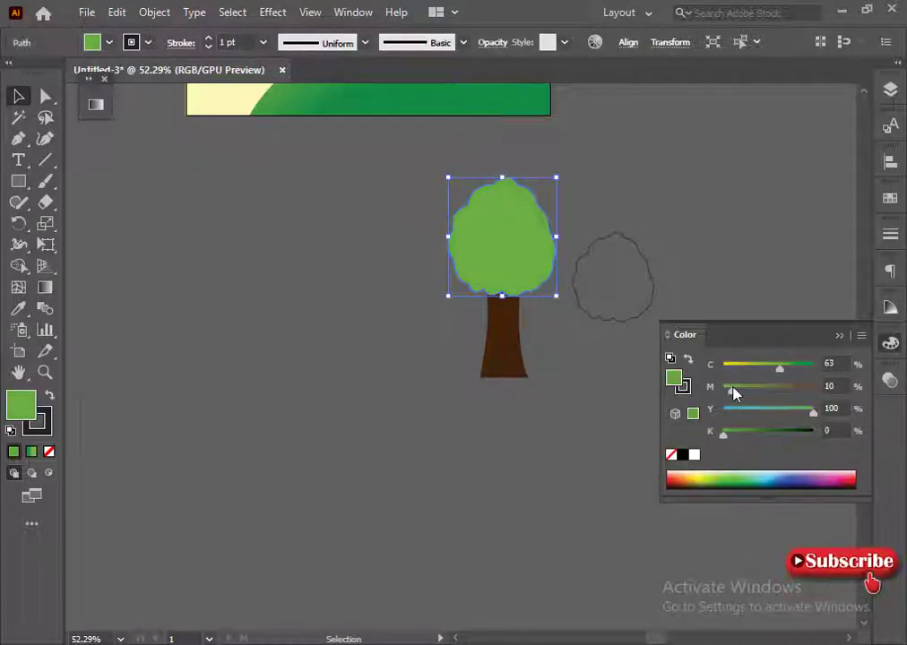
left_click_drag(776, 370, 781, 369)
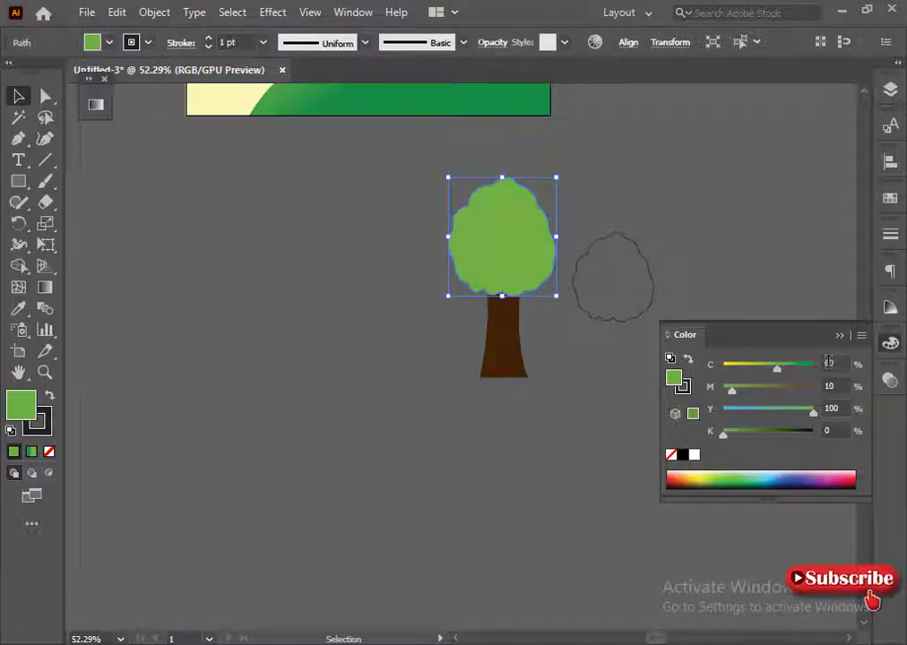
left_click(618, 346)
Step: Remove the light green crown's outline
left_click(459, 233)
left_click(550, 333)
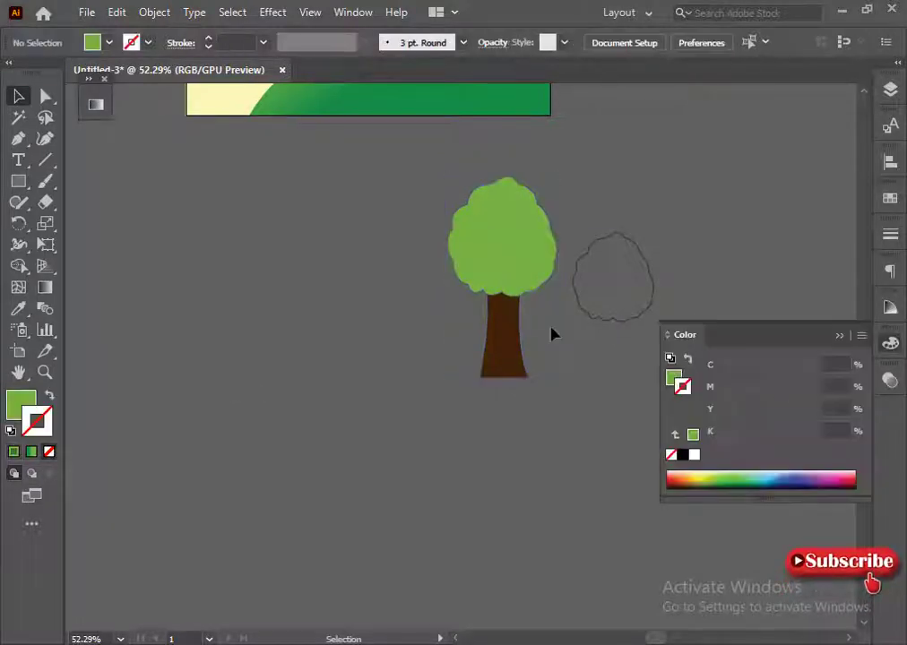
left_click(502, 233)
key("slash")
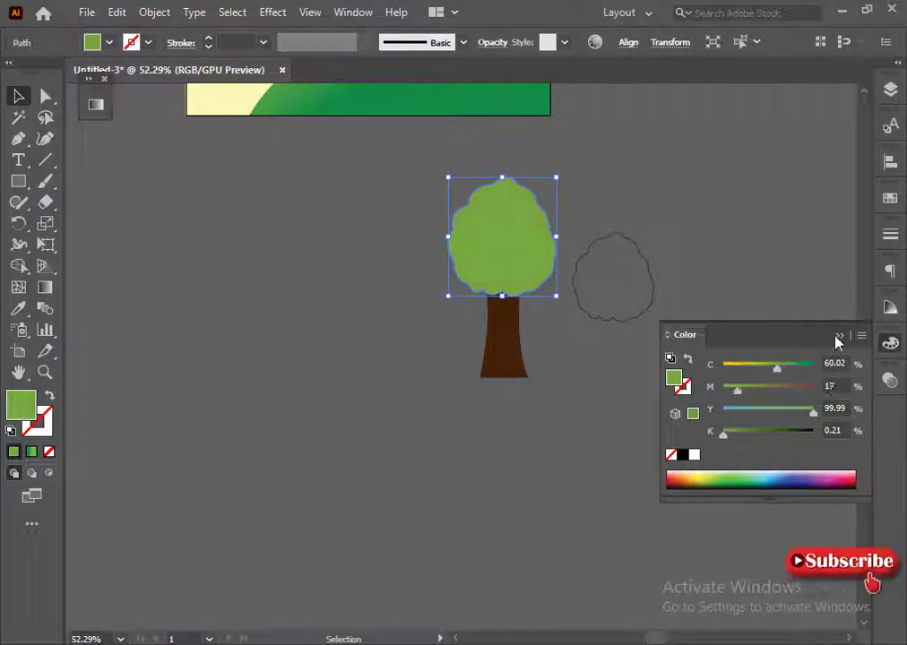
Step: Fill the second crown dark green without outline and enlarge it over the tree
left_click(575, 278)
left_click(890, 343)
left_click_drag(724, 432, 743, 435)
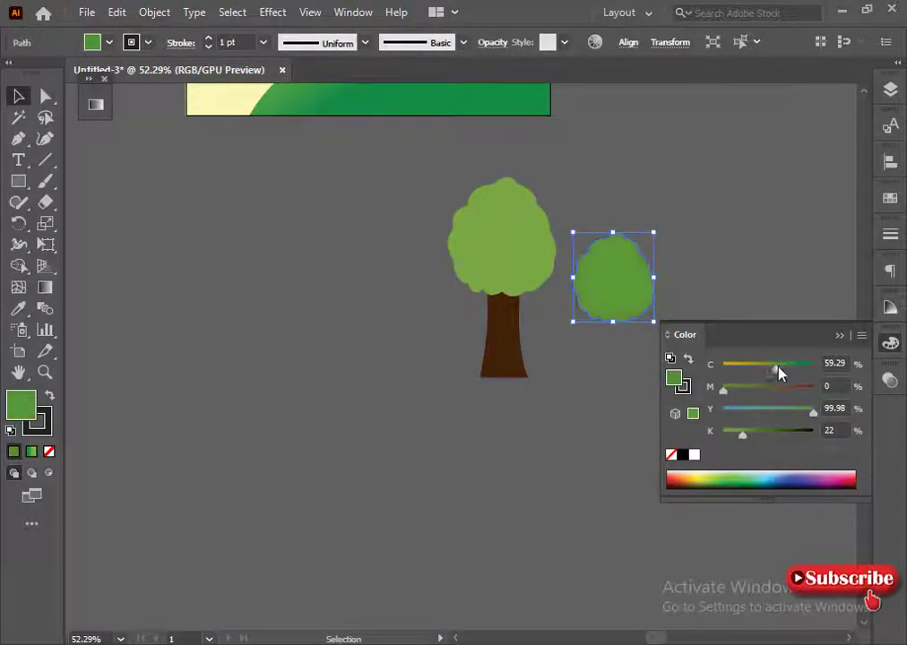
left_click_drag(779, 374, 785, 371)
left_click_drag(743, 434, 771, 434)
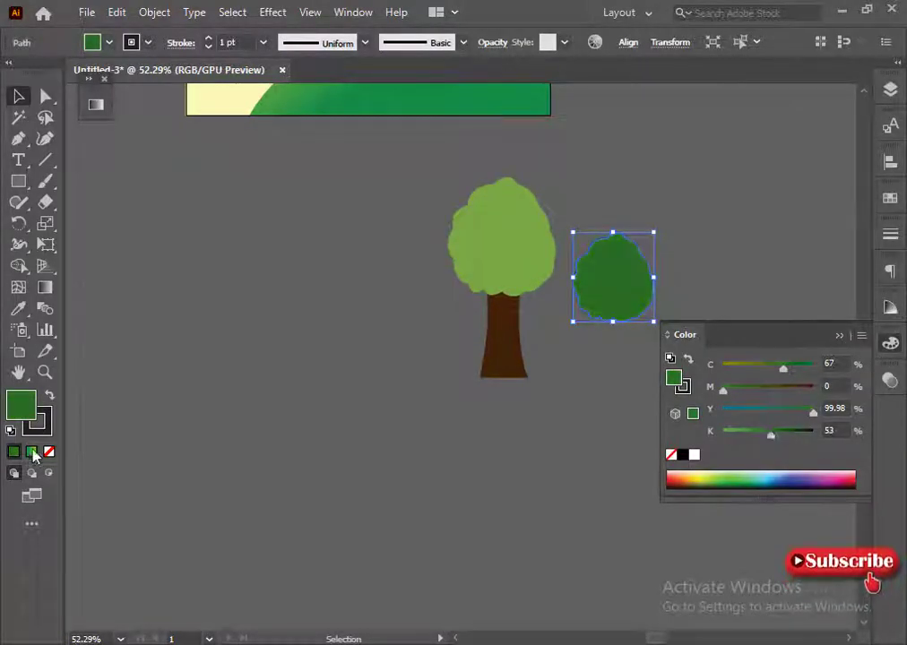
key("slash")
mouse_move(608, 269)
left_mouse_down()
mouse_move(515, 233)
mouse_move(526, 177)
left_mouse_up()
mouse_move(515, 257)
left_mouse_down()
mouse_move(502, 262)
mouse_move(507, 284)
left_mouse_up()
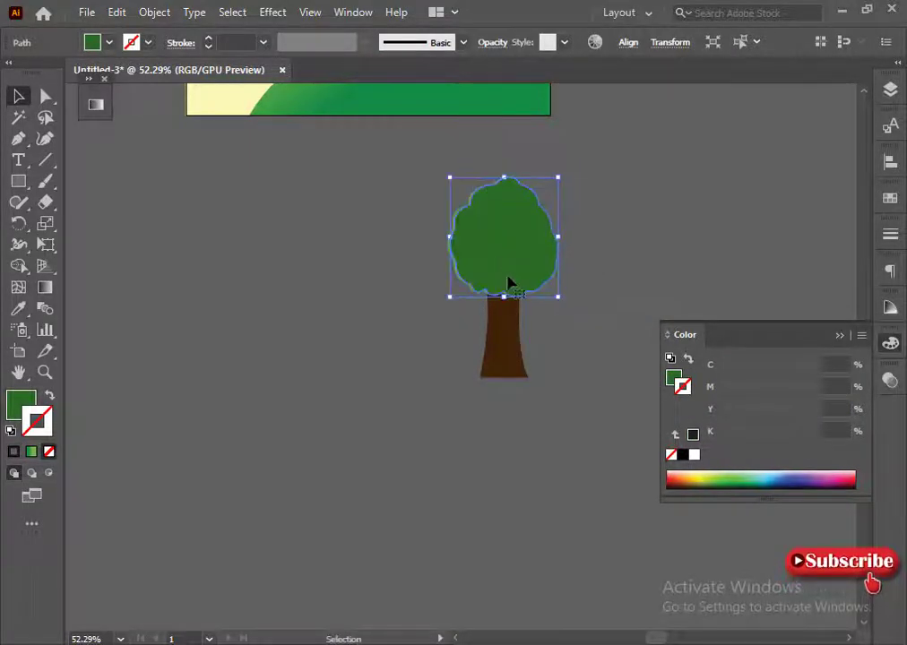
Step: Send the dark crown backward, enlarge it and nudge it so it peeks out behind the light crown
right_click(509, 283)
left_click(341, 611)
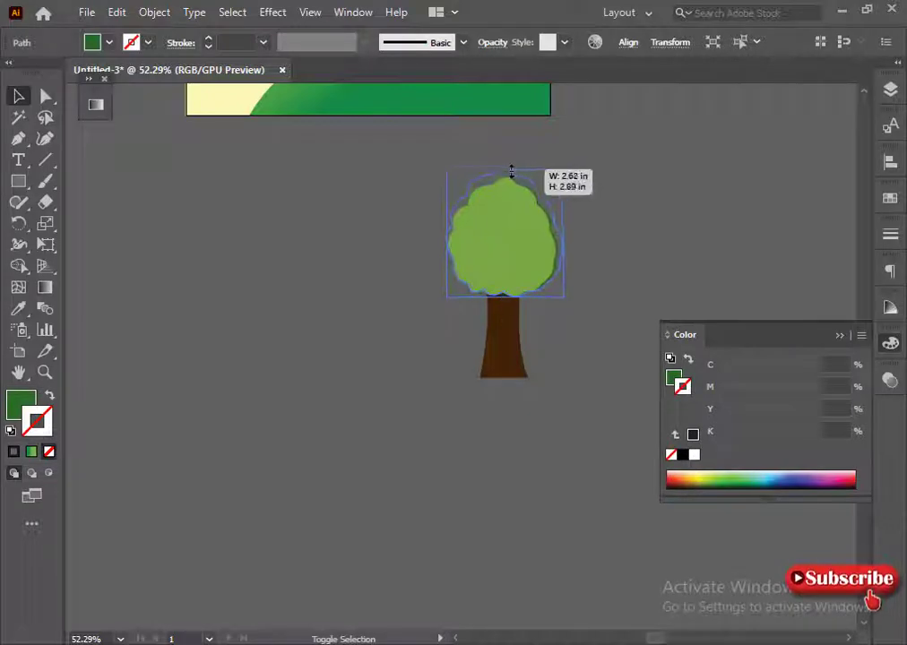
left_click_drag(507, 173, 508, 170)
left_click_drag(557, 236, 563, 239)
left_click(436, 275)
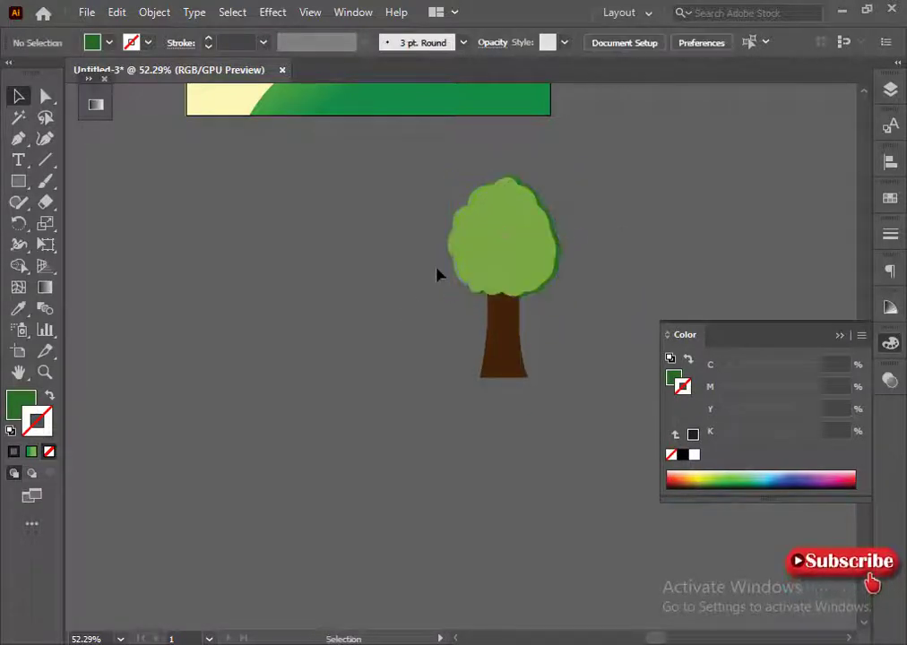
left_click_drag(577, 483, 510, 247)
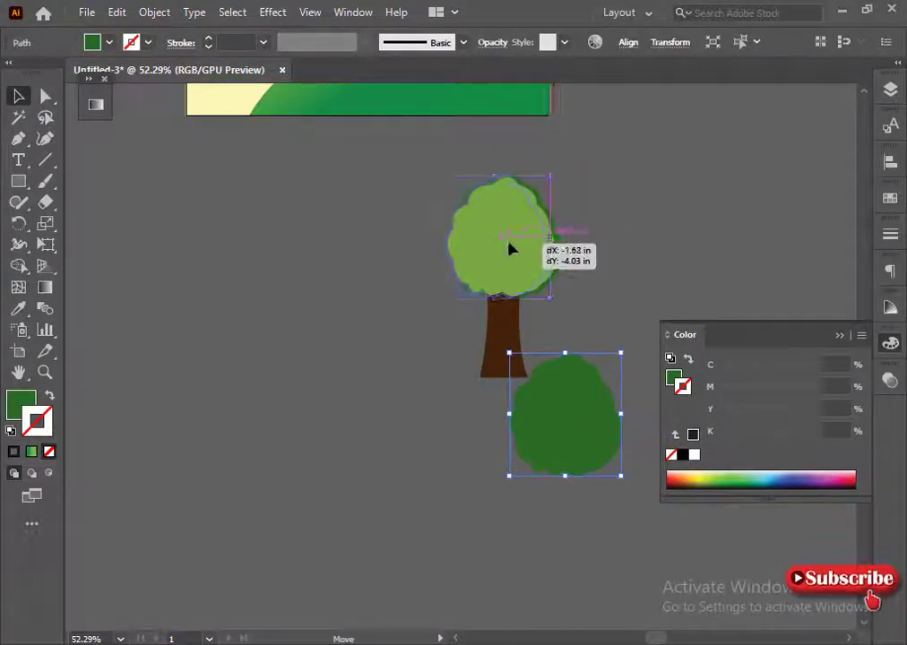
key("Right")
key("Up")
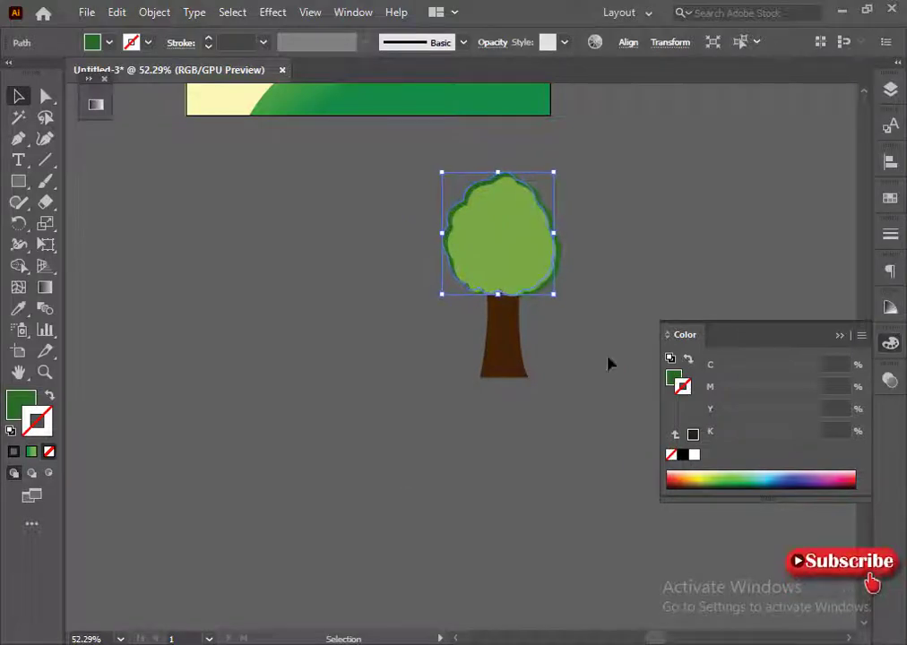
left_click(609, 363)
Step: Group the trunk and both crowns into one tree and place it on the right hill
left_click_drag(411, 269, 561, 307)
right_click(561, 307)
left_click(668, 378)
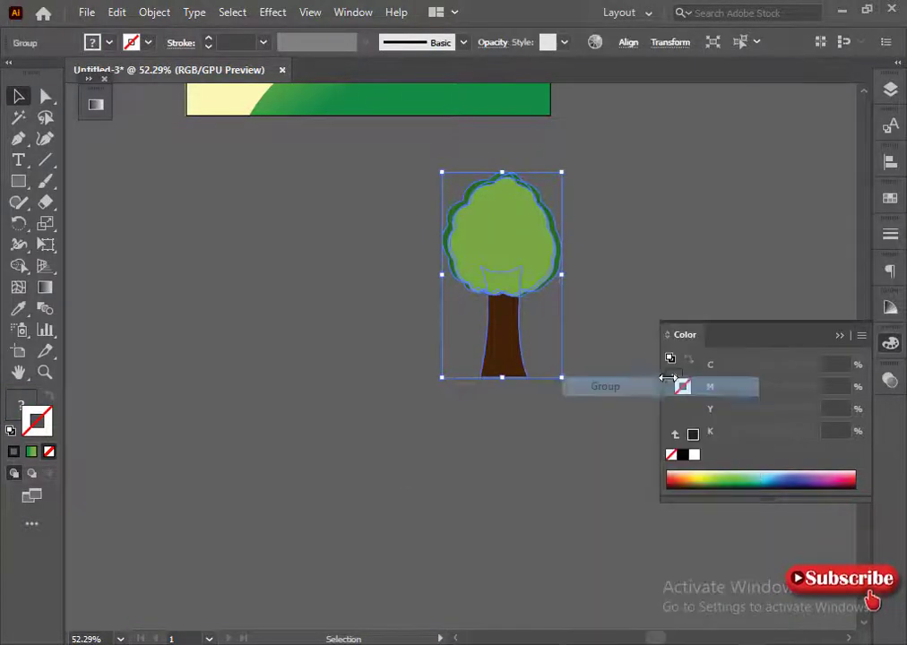
mouse_move(488, 186)
left_mouse_down()
mouse_move(672, 343)
mouse_move(461, 304)
mouse_move(488, 341)
mouse_move(209, 365)
mouse_move(239, 349)
left_mouse_up()
Step: Place a tree copy on the left hill and ungroup another copy beside the artboard
left_click(472, 262)
scroll(472, 262, "down", 2)
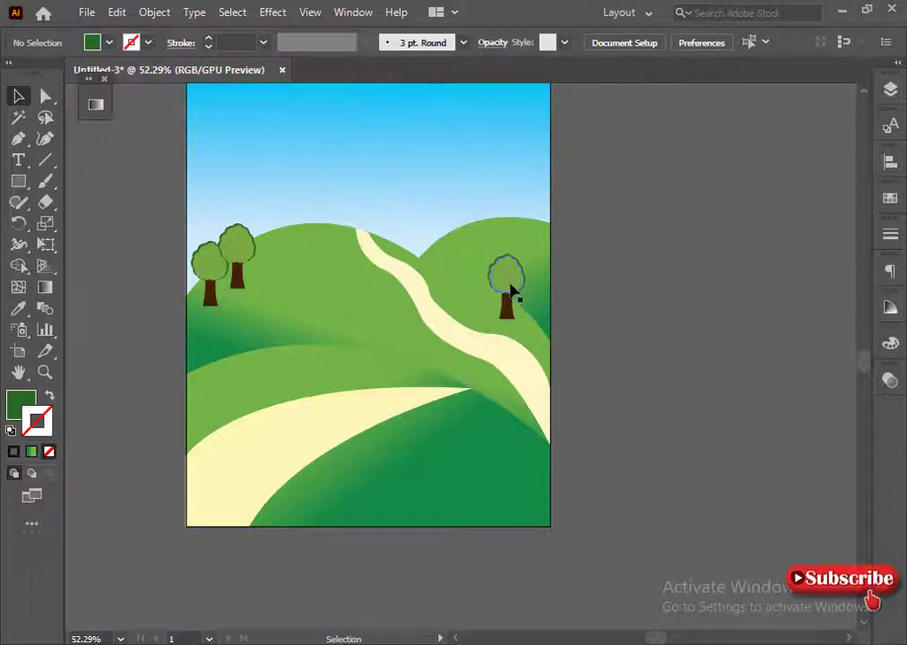
left_click_drag(511, 291, 628, 283)
right_click(632, 278)
left_click(689, 429)
mouse_move(665, 325)
left_mouse_down()
mouse_move(730, 421)
mouse_move(632, 289)
mouse_move(636, 282)
mouse_move(640, 465)
left_mouse_up()
left_click(622, 273)
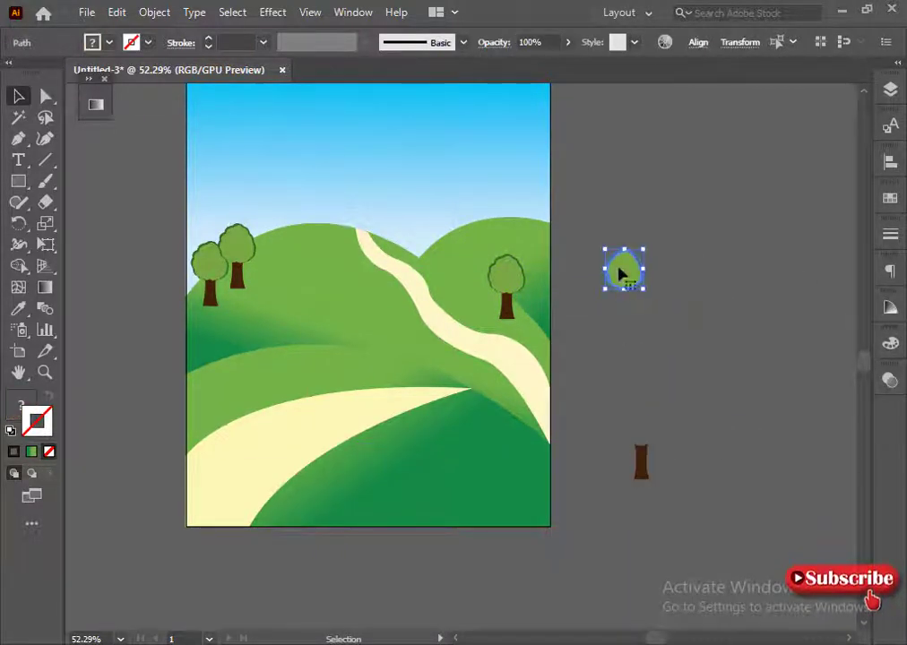
Step: Turn the spare foliage into three bush blobs at the bottom right, bringing one to the front
right_click(621, 273)
left_click(668, 253)
right_click(625, 269)
key("Escape")
left_click(640, 466)
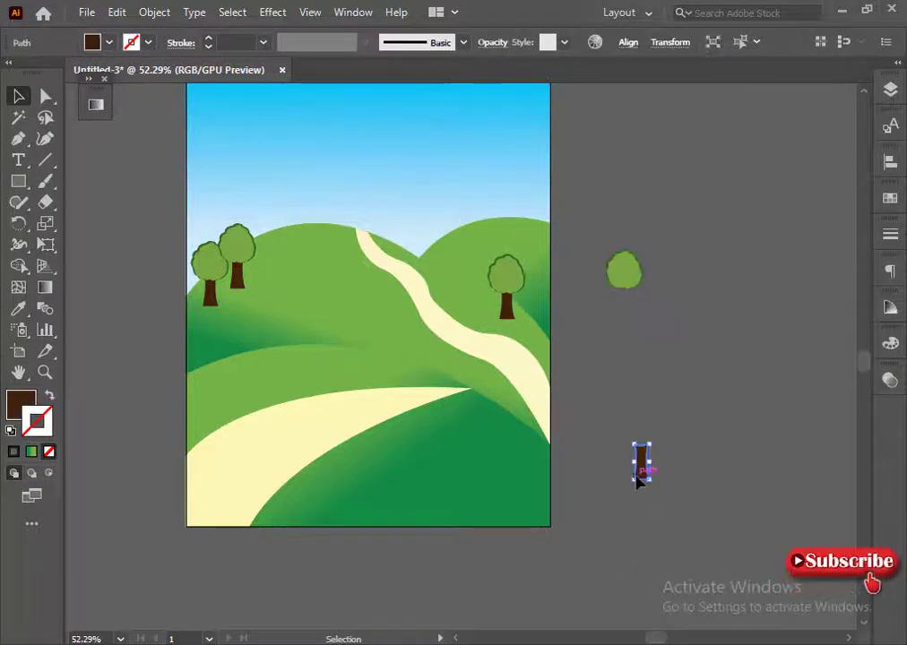
mouse_move(640, 480)
left_mouse_down()
mouse_move(469, 515)
mouse_move(489, 487)
left_mouse_up()
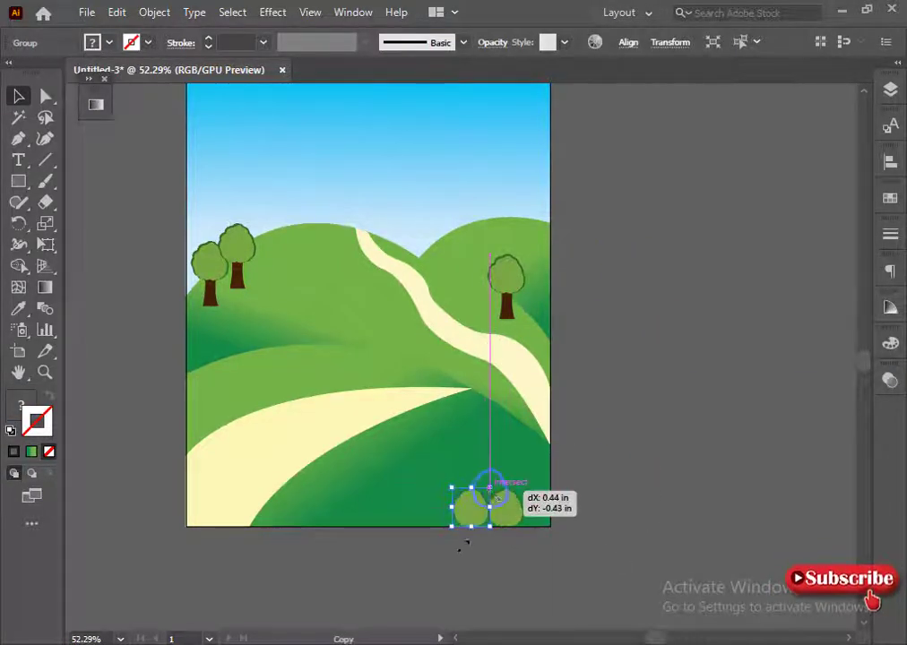
left_click(482, 521)
right_click(494, 520)
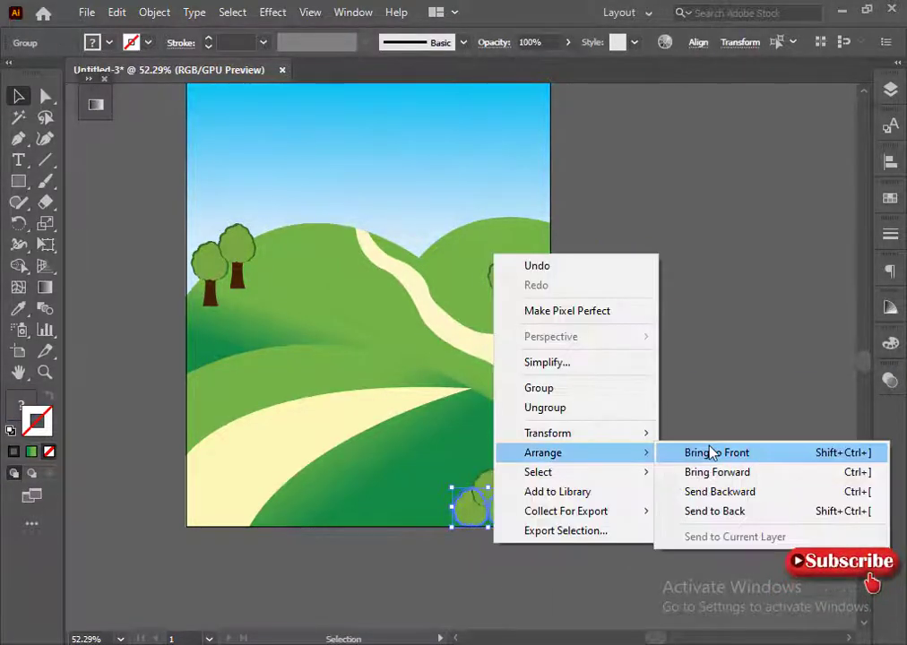
left_click(711, 452)
left_click_drag(472, 527, 490, 507)
Step: Group the three bush blobs and place a copy of the cluster on the left slope
key("ctrl+shift+a")
left_click(484, 493)
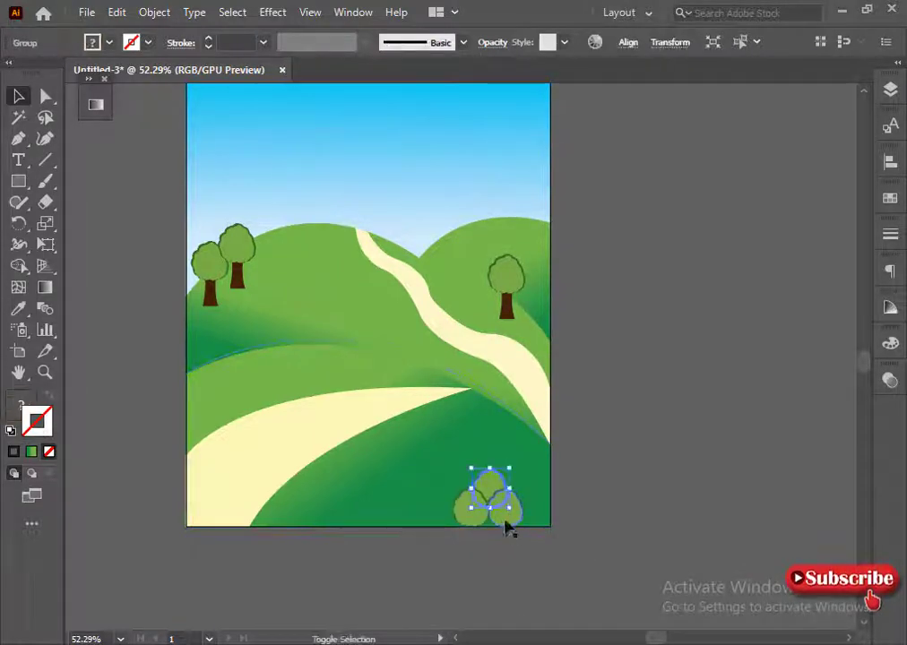
left_click(489, 518, "shift")
right_click(493, 517)
left_click(600, 358)
mouse_move(468, 516)
left_mouse_down()
mouse_move(210, 385)
mouse_move(206, 426)
mouse_move(209, 401)
mouse_move(500, 507)
mouse_move(502, 574)
left_mouse_up()
left_click(142, 394)
Step: Draw the cloud's bumpy top with the Pen tool and fill set to None
left_click(381, 616)
scroll(399, 550, "up", 2)
left_click(18, 138)
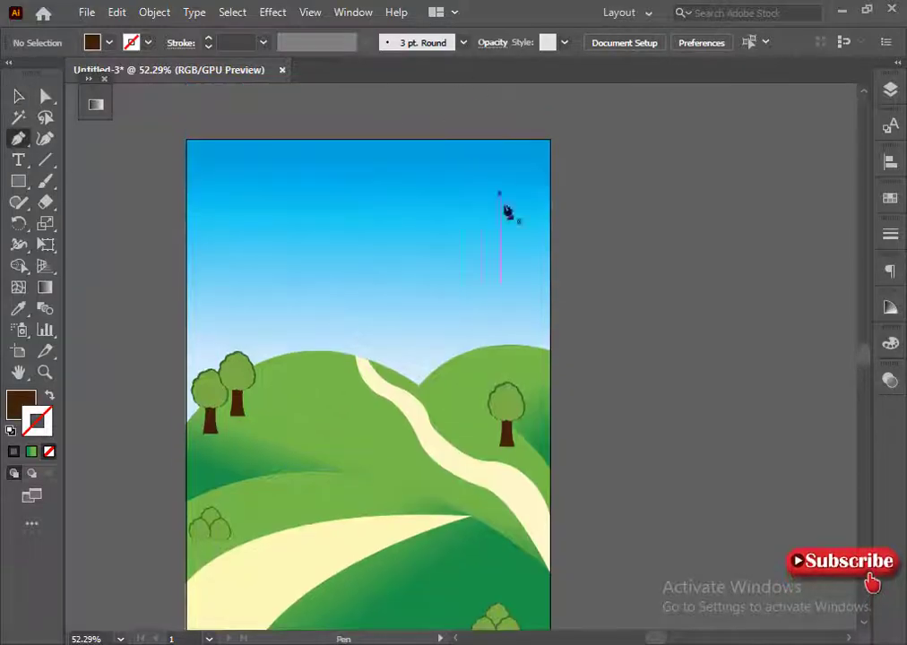
left_click(538, 273)
key("slash")
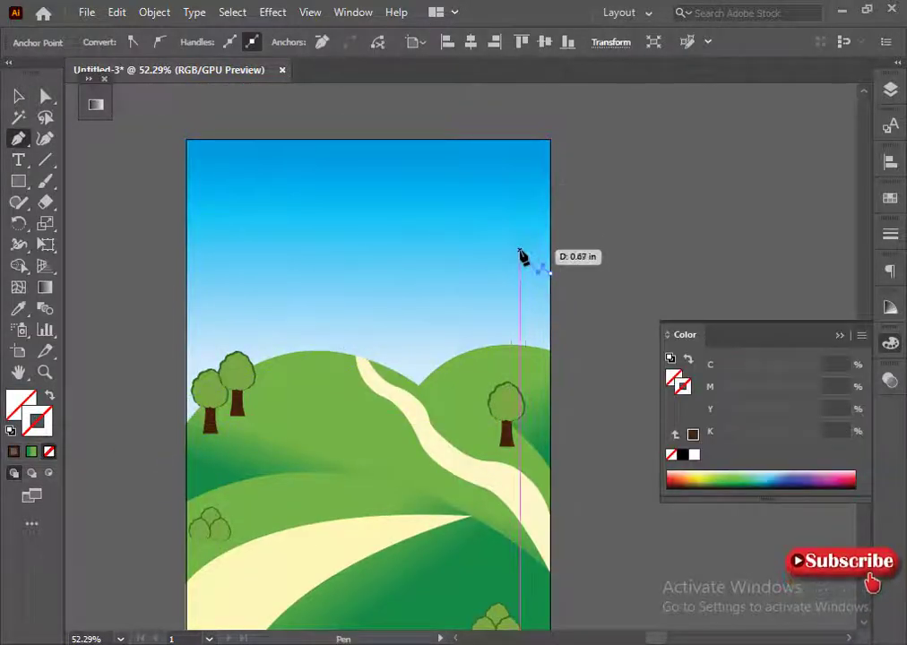
left_click_drag(527, 248, 556, 244)
left_click_drag(470, 212, 477, 218)
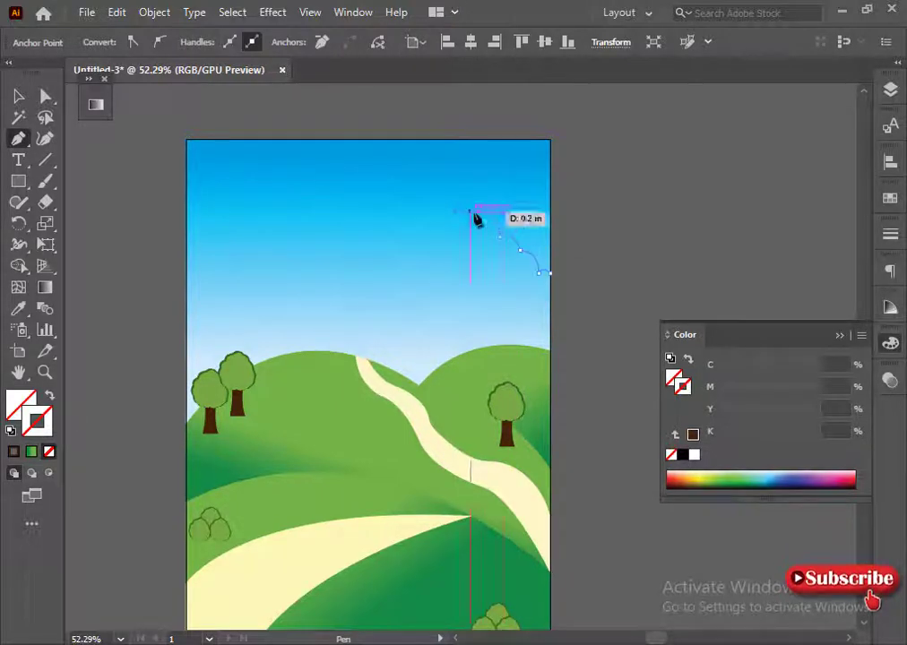
left_click_drag(419, 226, 427, 269)
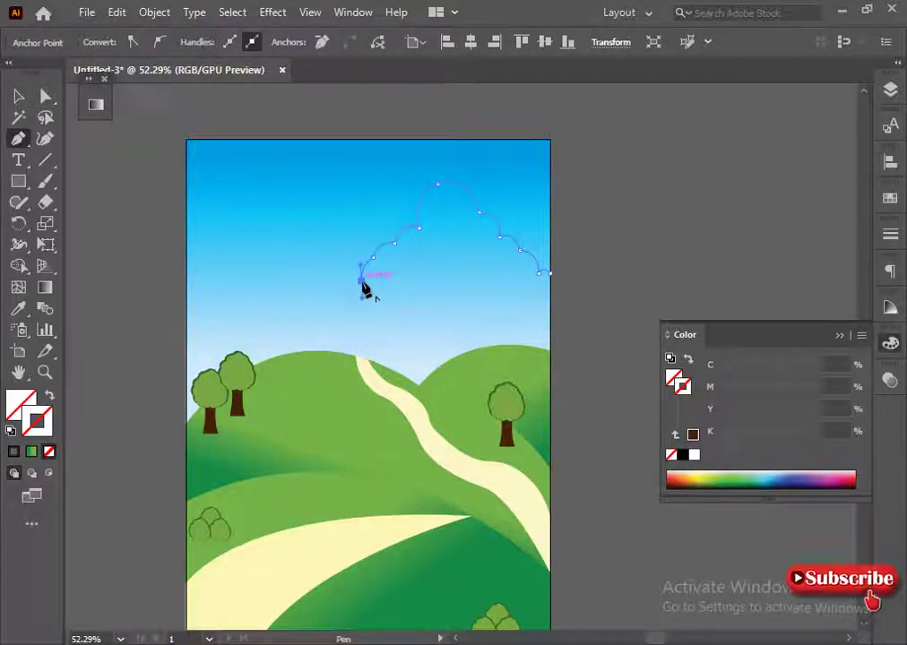
Step: Run the cloud outline down to the hilltop, follow the hill's curve and close the path
left_click(18, 96)
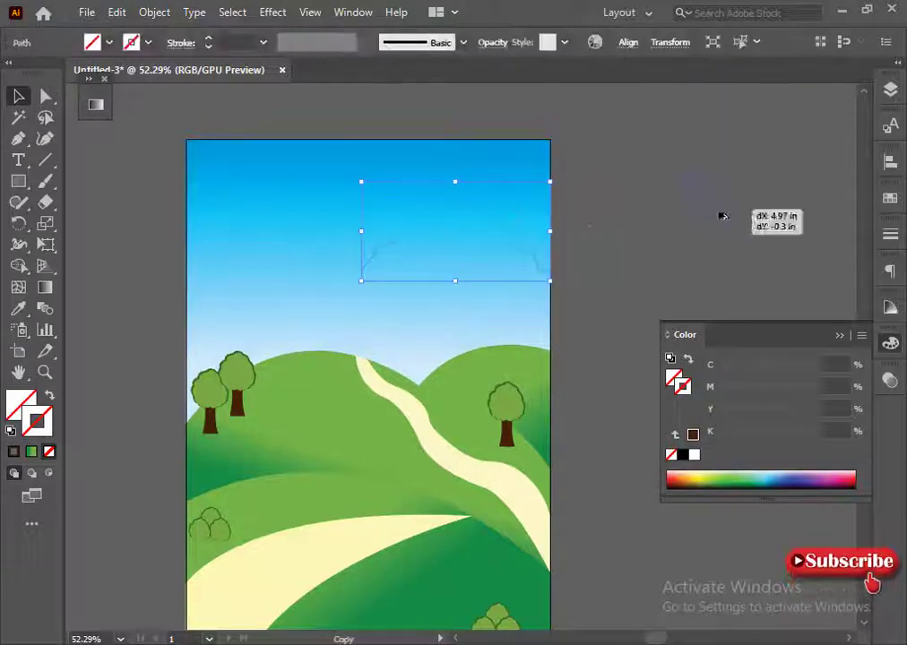
left_click(581, 199)
left_click(423, 255)
left_click(416, 229)
left_click(18, 138)
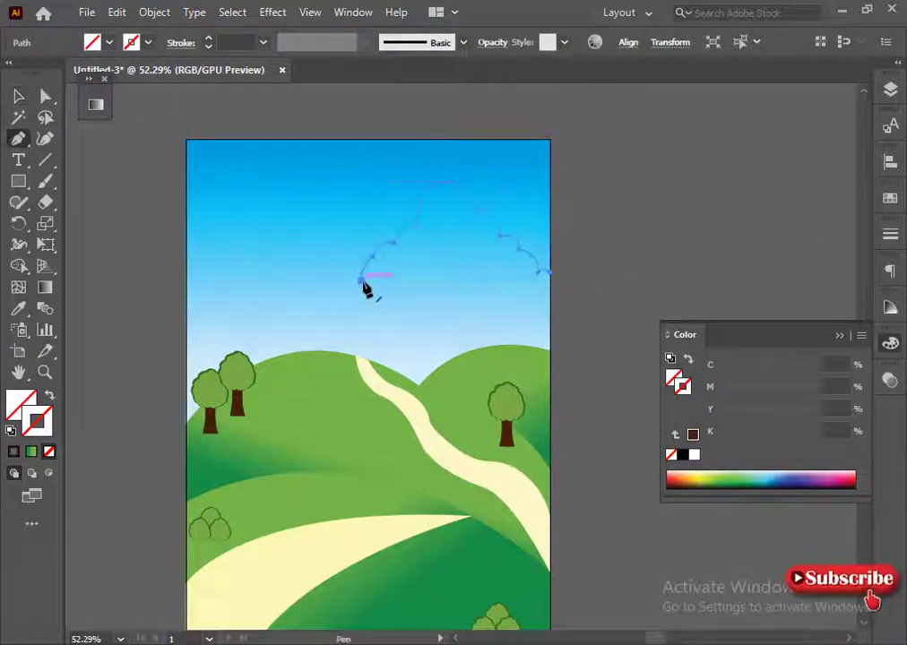
left_click(329, 350)
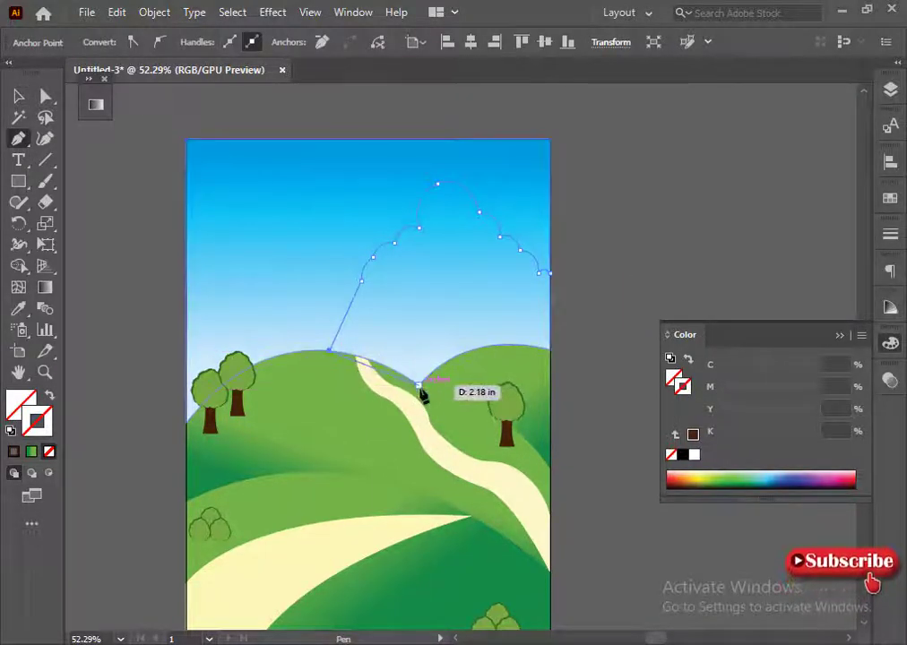
left_click_drag(421, 387, 556, 359)
left_click(549, 271)
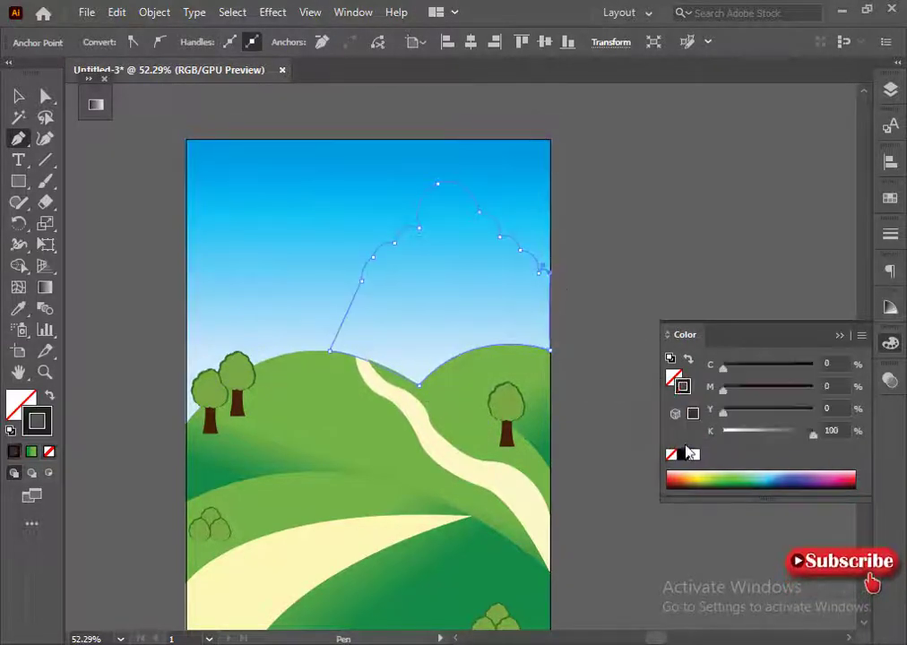
left_click(708, 390, "ctrl")
Step: Extend the cloud outline leftward with bumps for a second cloud
key("a")
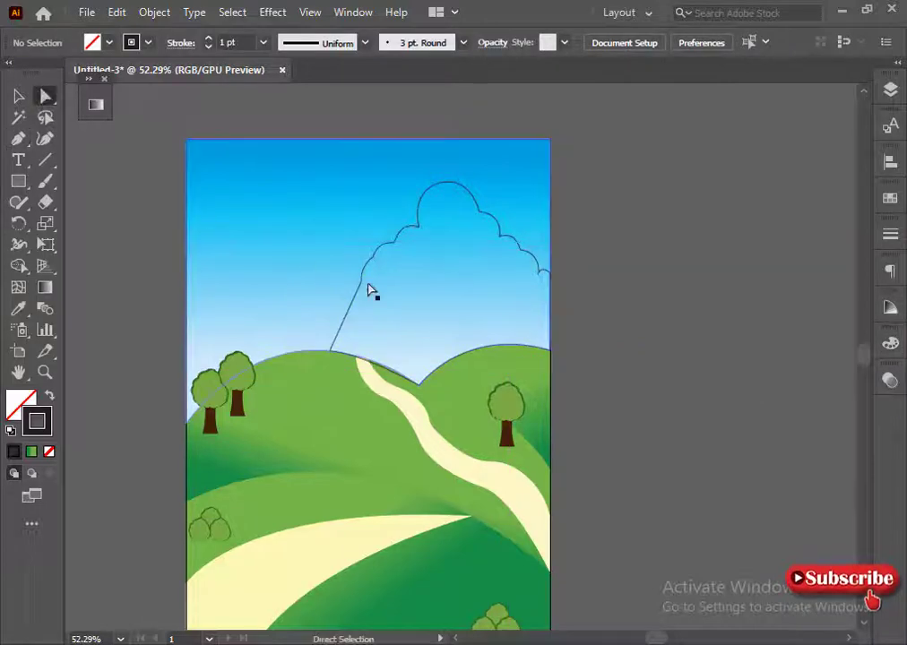
left_click(360, 266)
left_click(215, 332)
key("p")
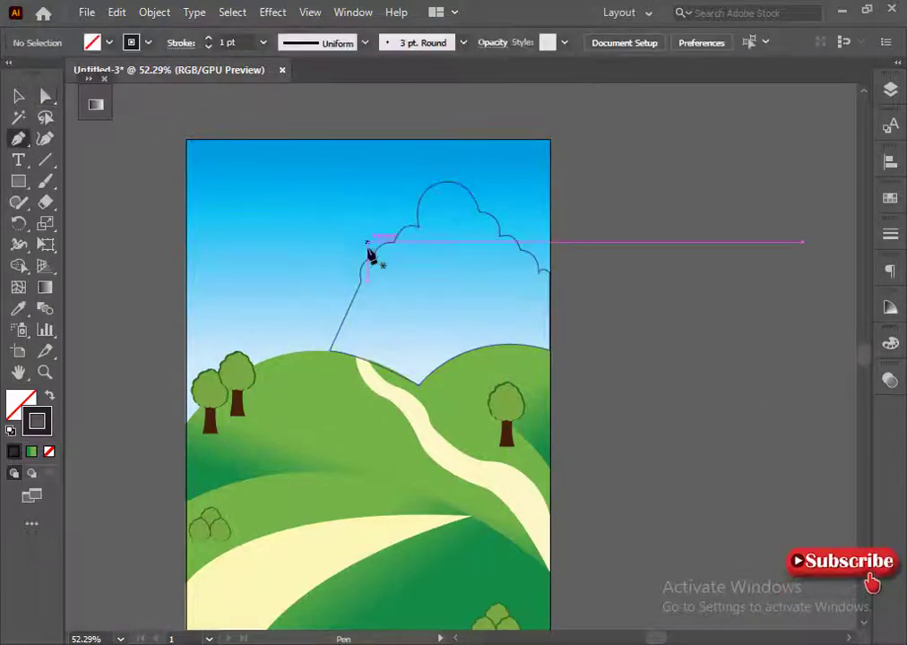
left_click_drag(370, 256, 354, 247)
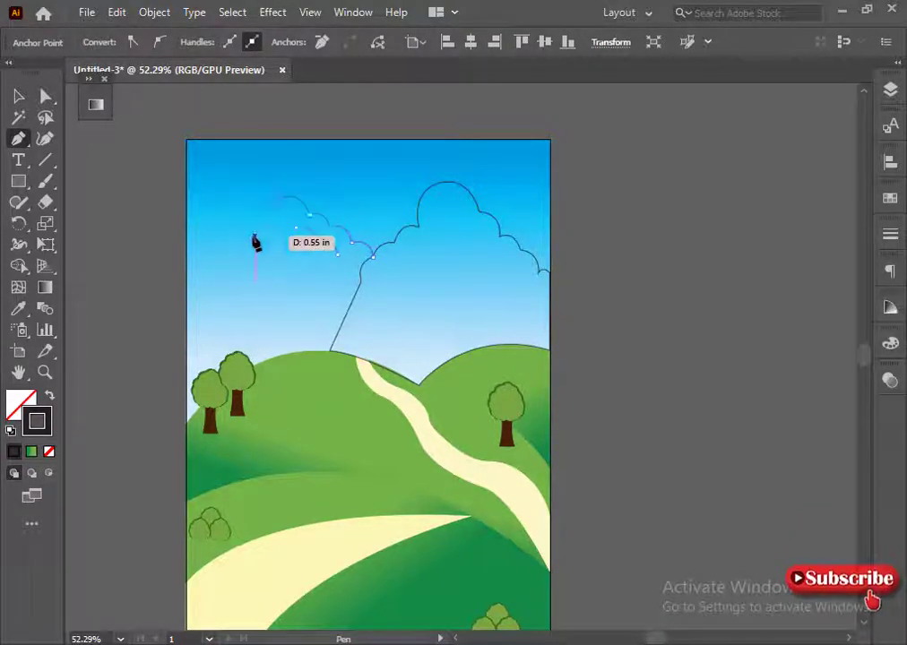
mouse_move(259, 272)
left_mouse_down()
mouse_move(253, 242)
mouse_move(235, 289)
left_mouse_up()
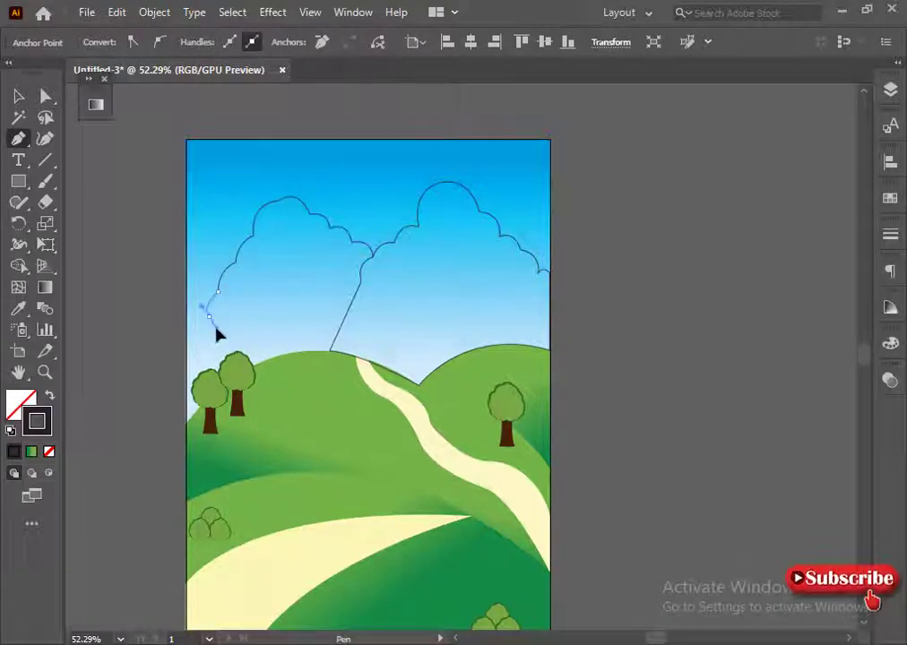
Step: Curve the left cloud's outline down to the hill, across the hilltop and join it to the first cloud
left_click(18, 96)
left_click(237, 259)
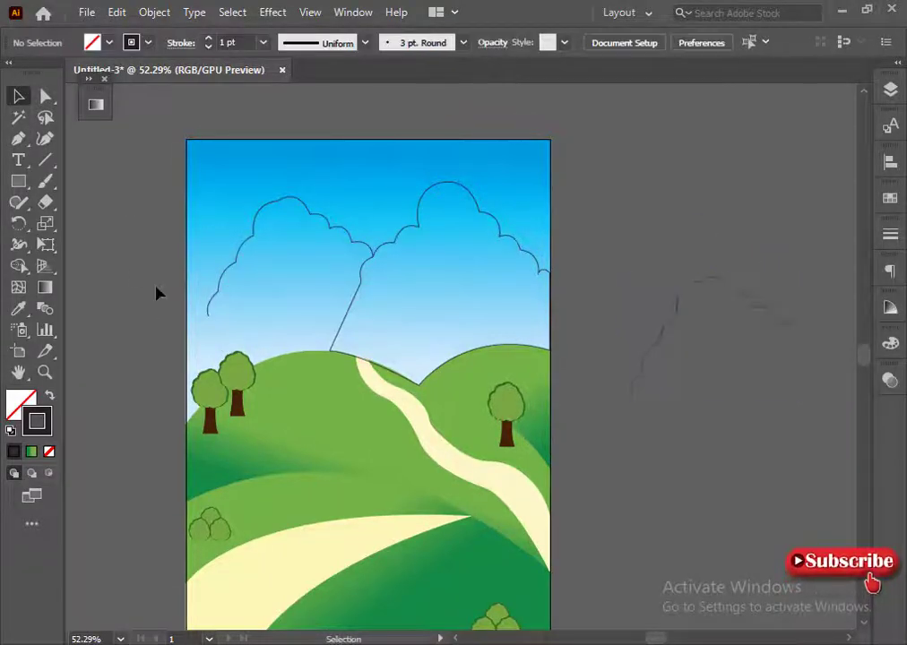
left_click(209, 316)
mouse_move(193, 415)
left_mouse_down()
mouse_move(175, 426)
mouse_move(195, 425)
left_mouse_up()
mouse_move(329, 350)
left_mouse_down()
mouse_move(404, 369)
mouse_move(170, 358)
left_mouse_up()
left_click(362, 283)
left_click(373, 257)
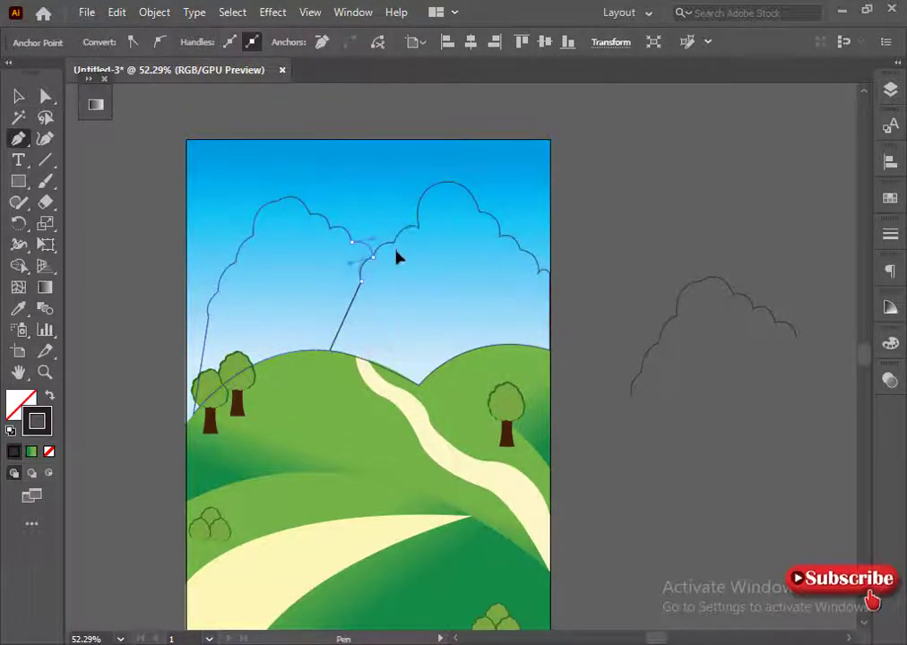
left_click(395, 263, "ctrl")
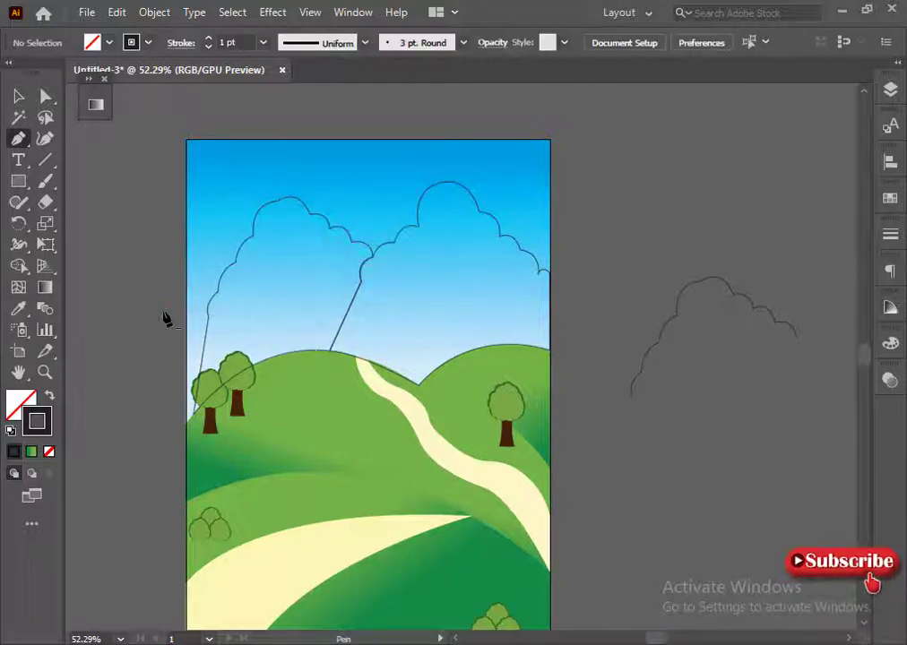
Step: Draw a small arc at the sky's left edge and place a spare copy beside the artboard
left_click(217, 292)
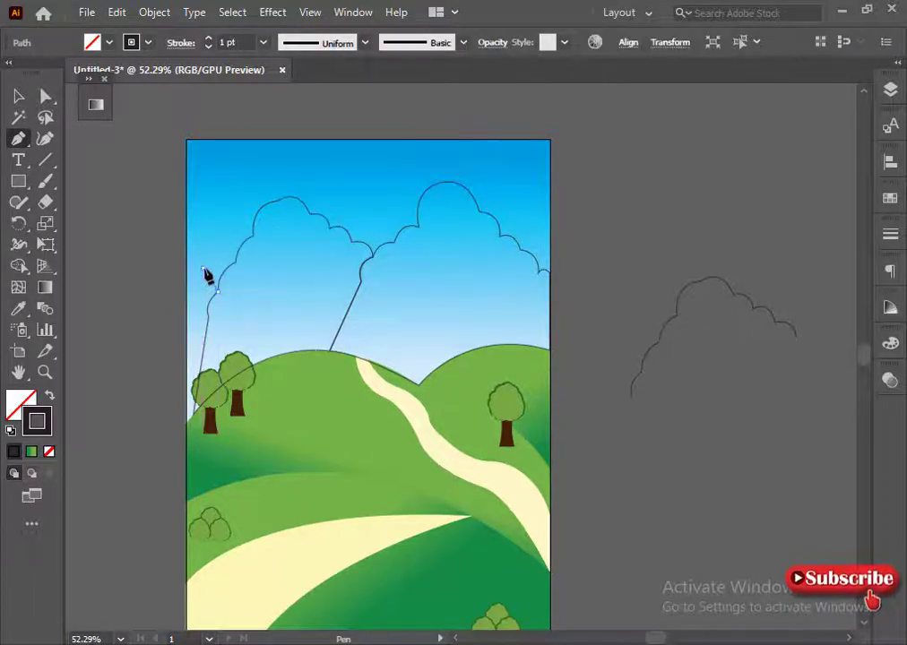
left_click_drag(203, 269, 188, 338)
left_click(18, 96)
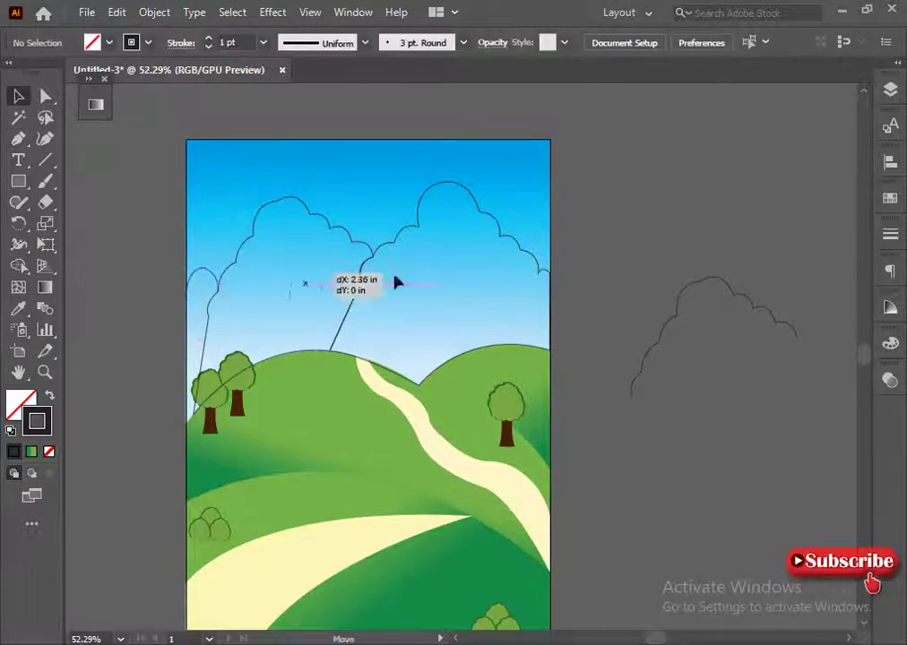
left_click(445, 318)
left_click(122, 345)
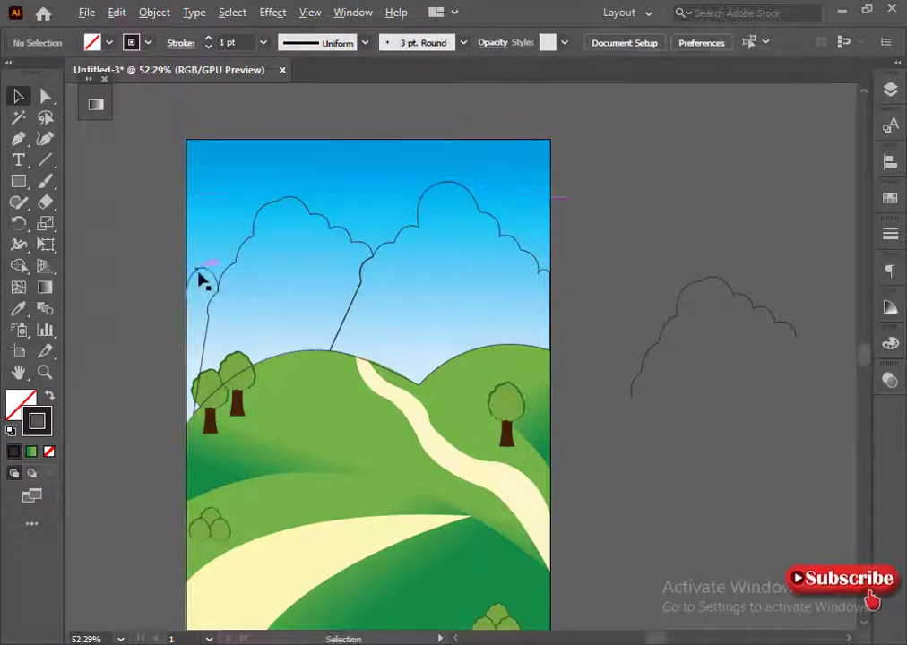
left_click_drag(203, 280, 617, 197)
left_click(102, 290)
Step: Round the small arc's corner and extend its outline down to the hill
key("a")
left_click(205, 274)
mouse_move(196, 297)
left_mouse_down()
mouse_move(201, 329)
mouse_move(203, 296)
left_mouse_up()
key("ctrl+z")
left_click(212, 294)
left_click(201, 328)
left_click(112, 160)
left_click(202, 394)
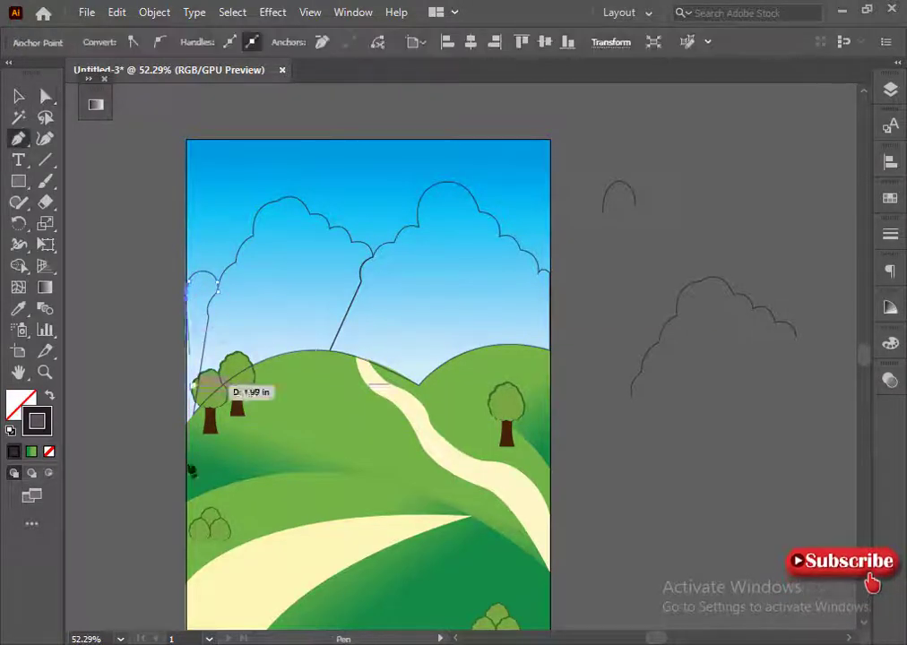
left_click(194, 419)
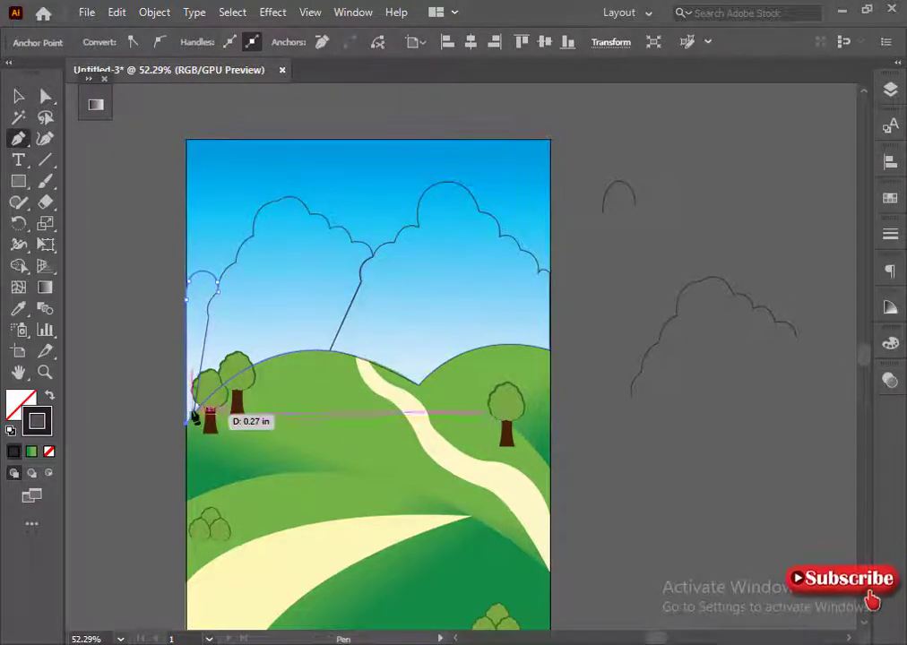
left_click_drag(213, 307, 220, 295)
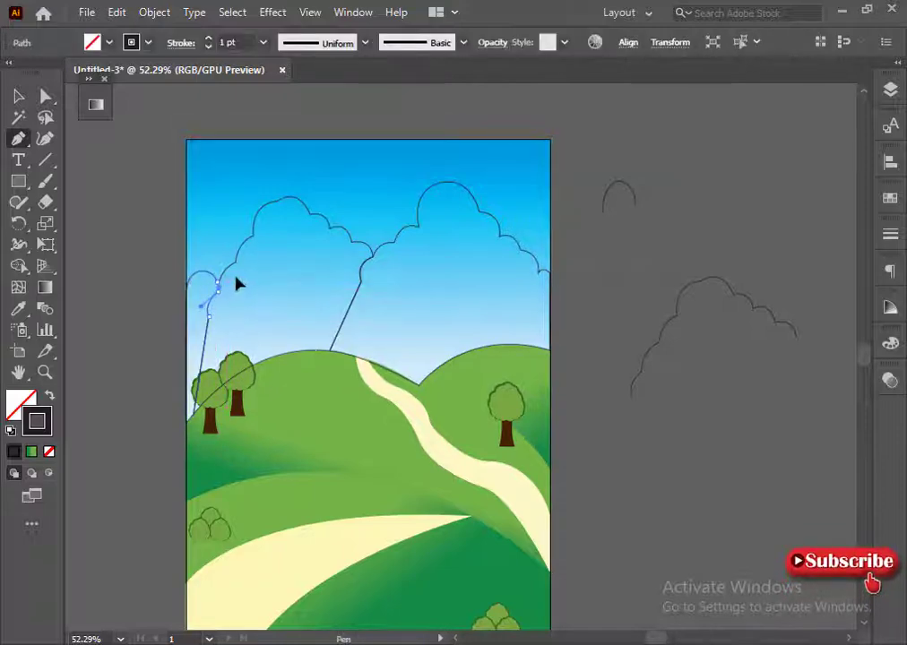
left_click(165, 292, "ctrl")
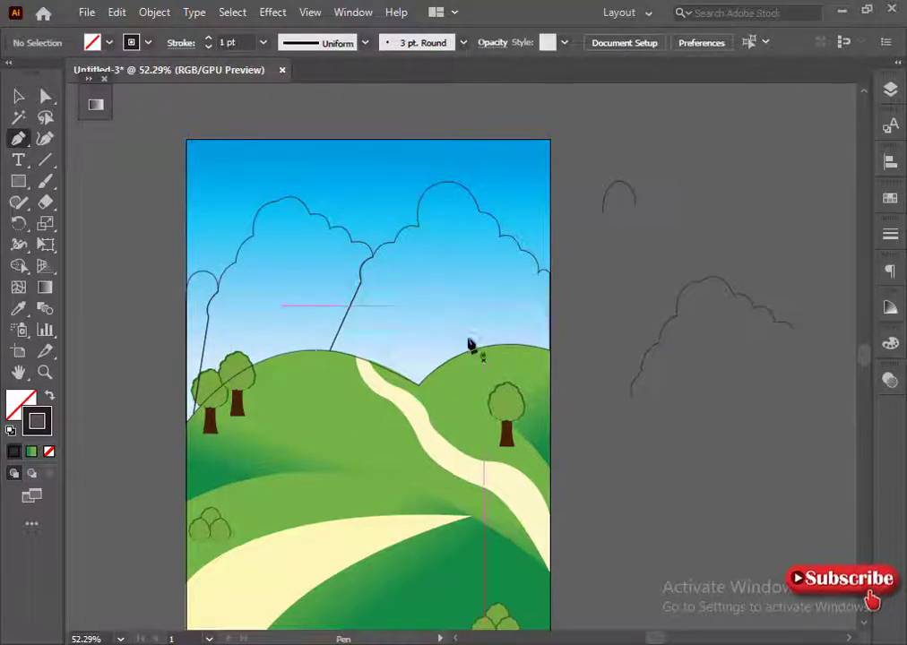
Step: Pen-draw a small cloud arc above the hill and two V-shaped bird strokes
mouse_move(469, 345)
left_mouse_down()
mouse_move(508, 302)
mouse_move(489, 292)
left_mouse_up()
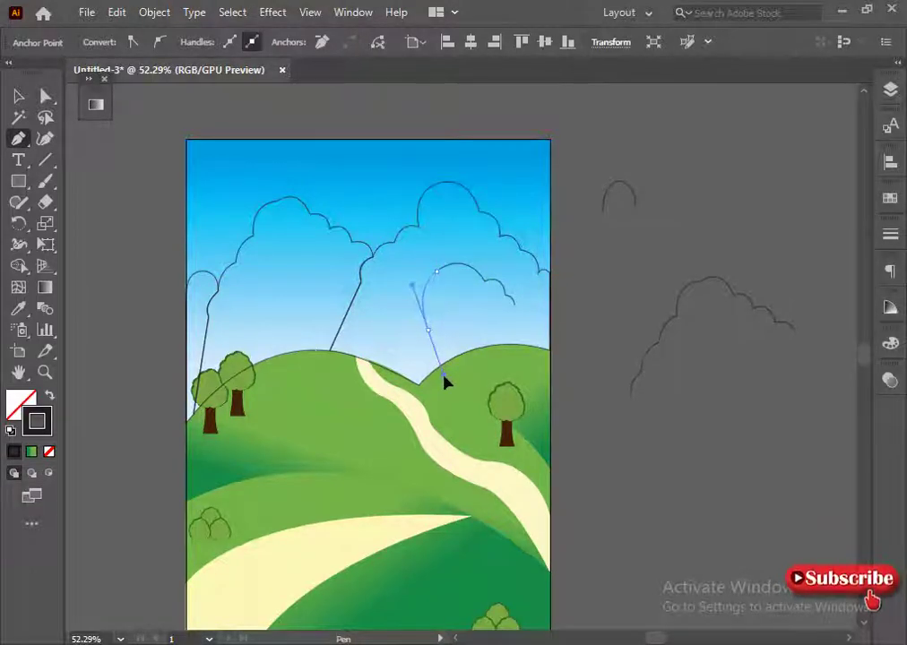
left_click(99, 260, "ctrl")
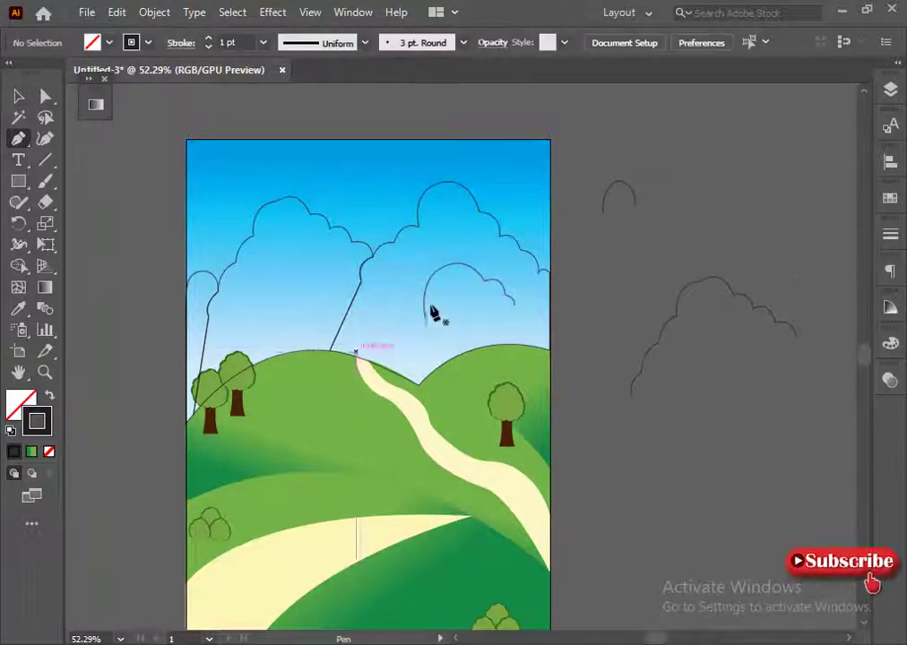
left_click_drag(405, 320, 366, 322)
left_click(18, 139)
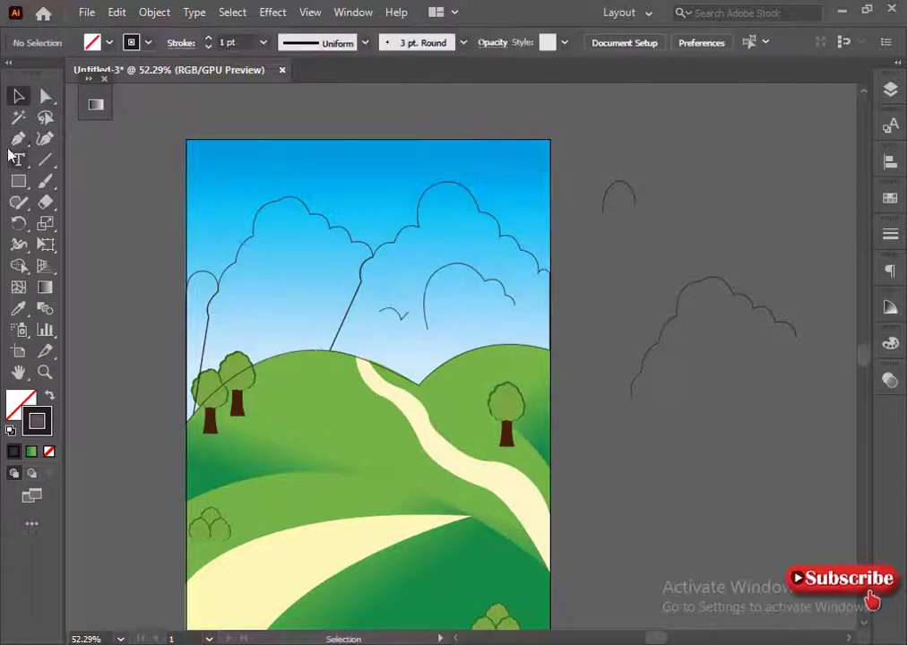
left_click_drag(285, 270, 261, 312)
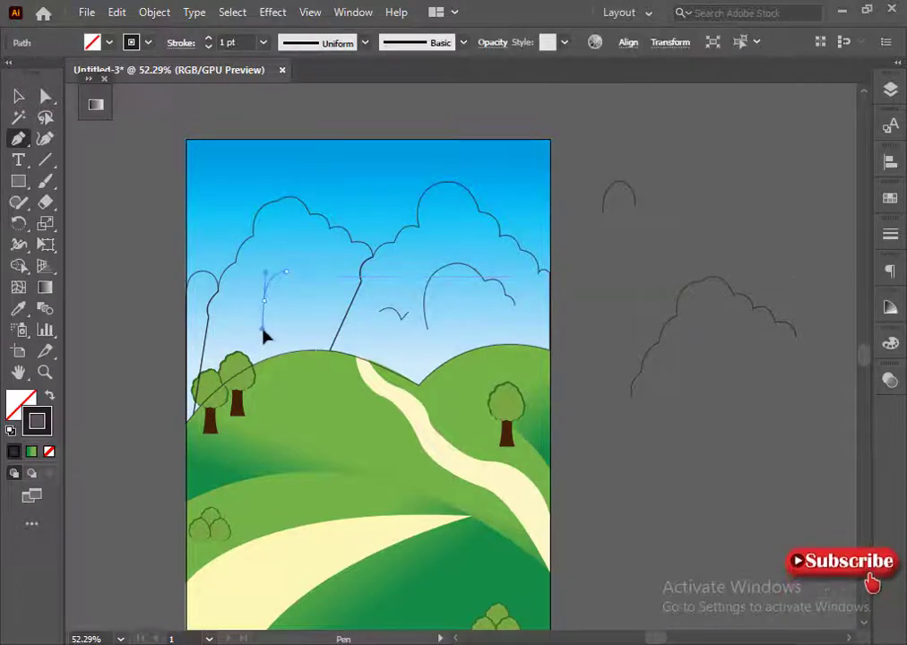
Step: Select both birds and the small cloud arc and open the stroke width profiles
key("v")
left_click(168, 245)
left_click(262, 287)
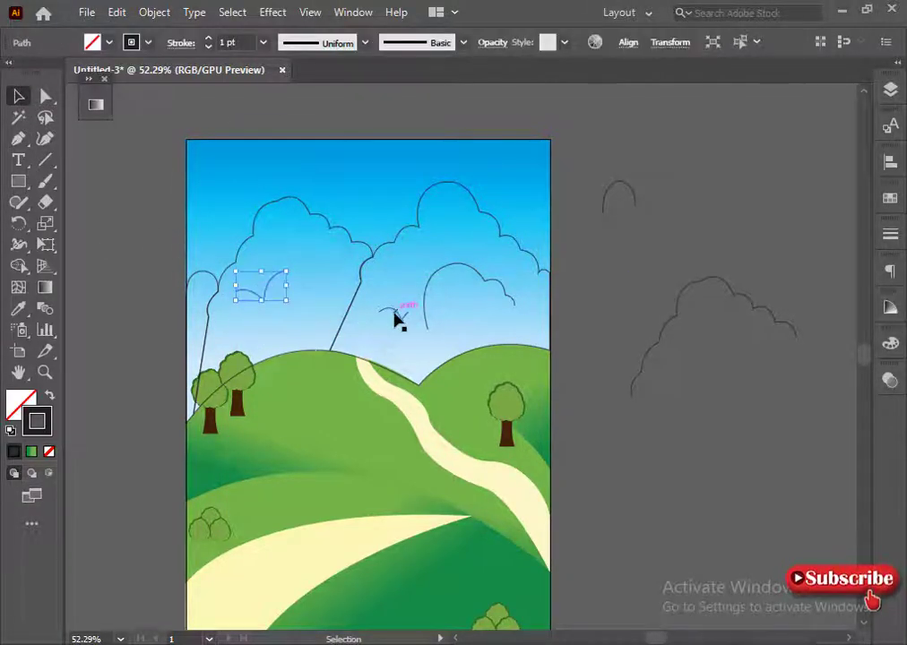
left_click(399, 315, "shift")
left_click(423, 302, "shift")
left_click(365, 42)
Step: Give the birds and cloud arc a tapered ellipse profile, a thicker stroke and a light blue colour
left_click(307, 104)
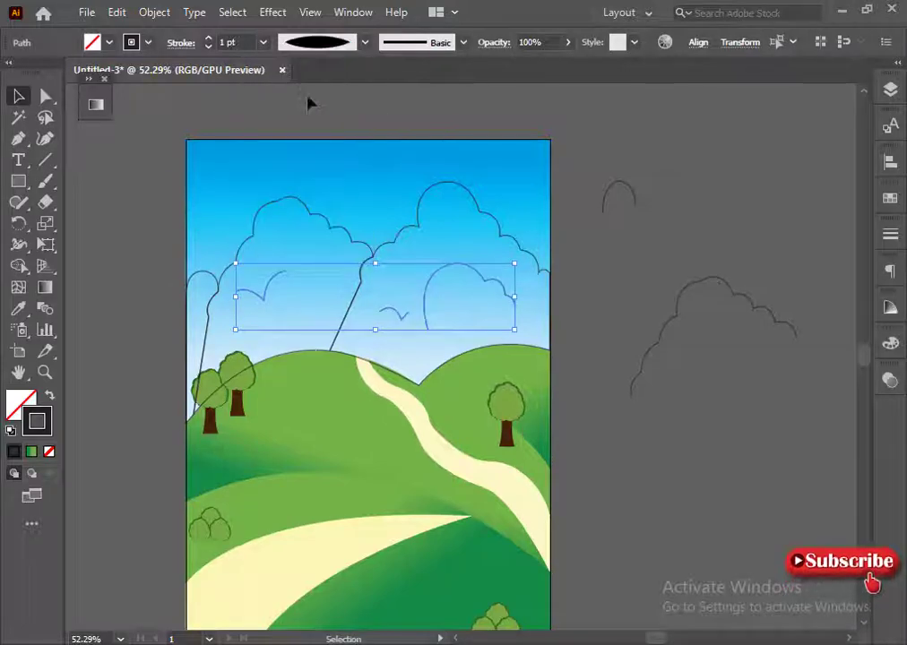
left_click(208, 38)
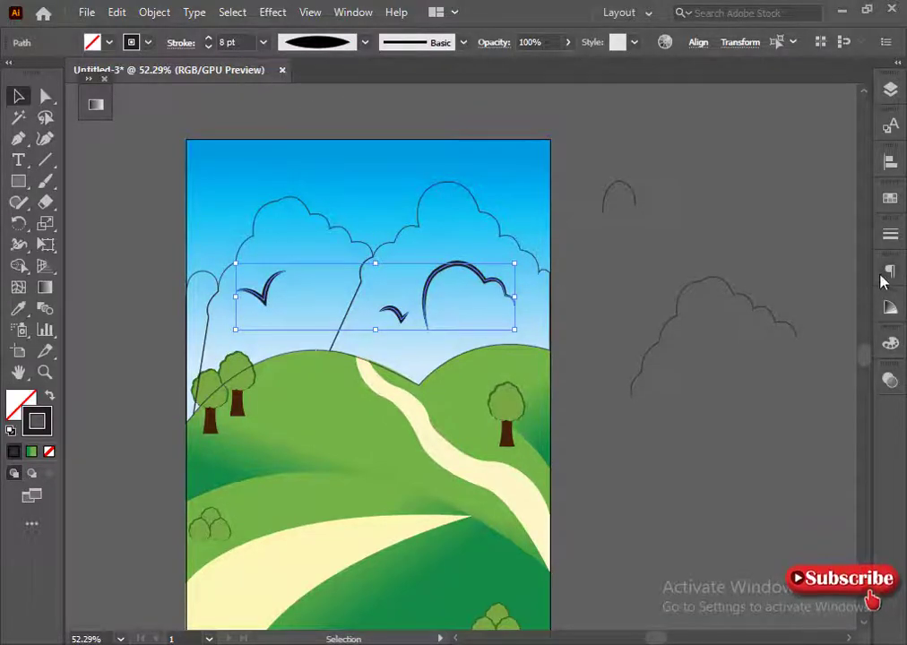
left_click(890, 344)
left_click(780, 477)
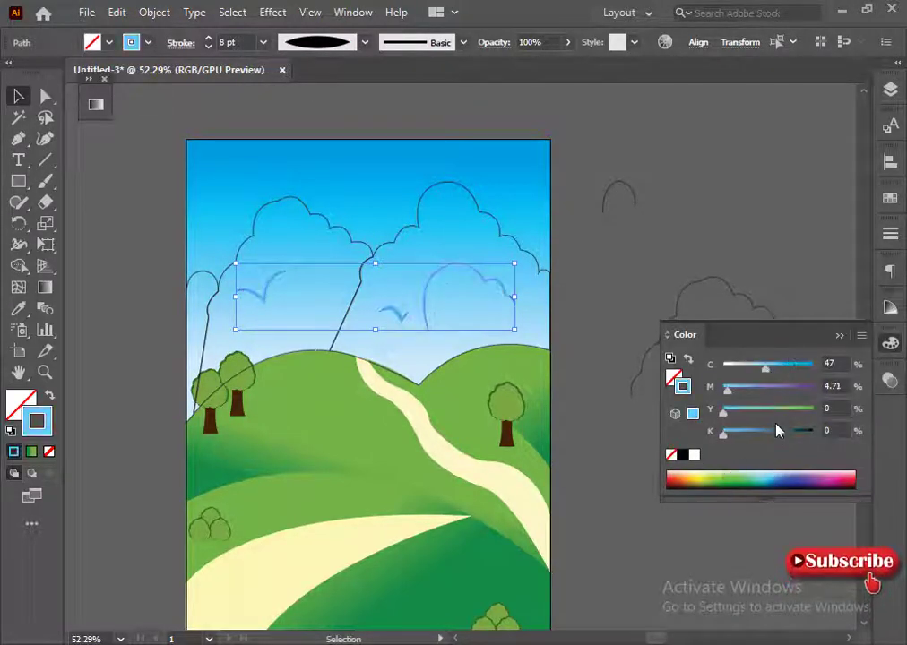
left_click_drag(778, 431, 732, 436)
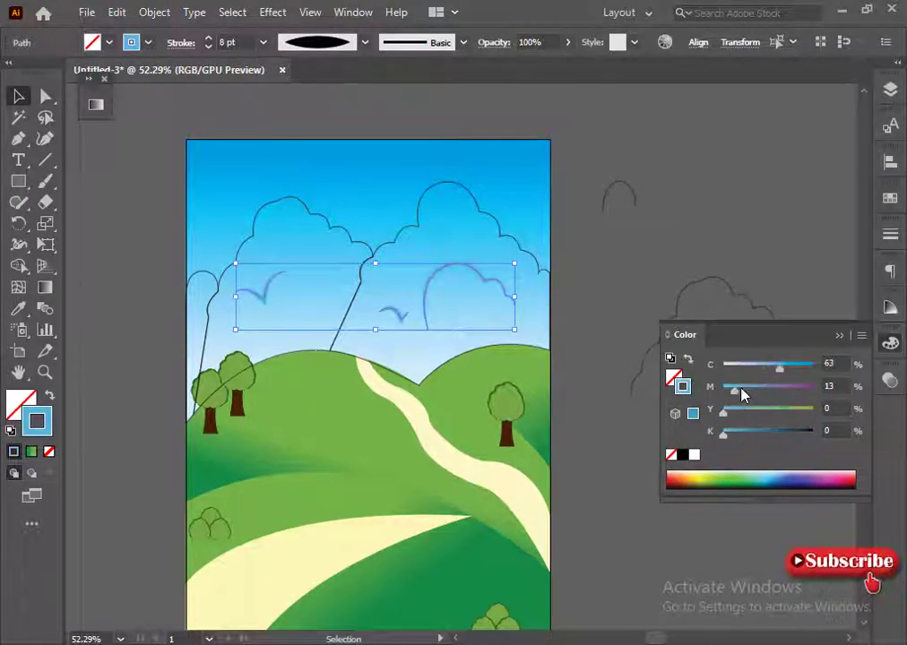
Step: Fine-tune the birds and cloud arc to a pale blue of about 48.66% cyan, 10.2% magenta
left_click(97, 226)
left_click(260, 299)
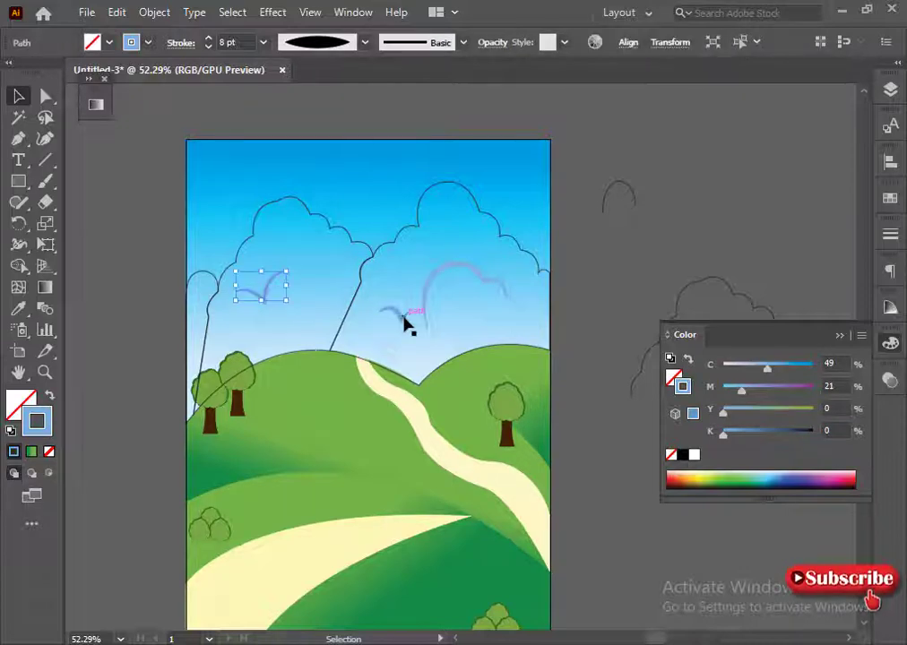
left_click(399, 315, "shift")
left_click(458, 274, "shift")
left_click(569, 389)
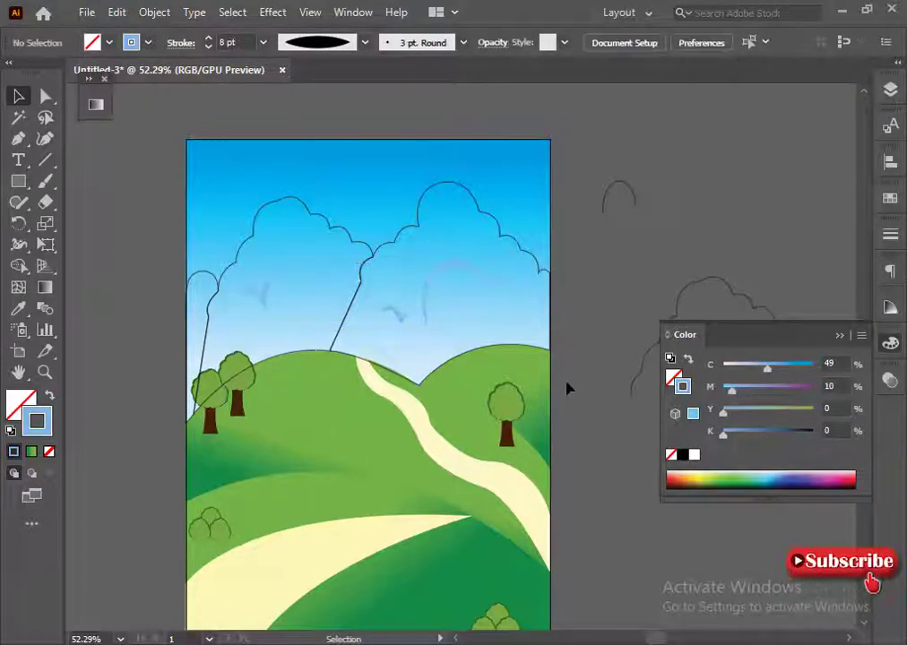
mouse_move(269, 291)
left_mouse_down()
mouse_move(579, 376)
mouse_move(395, 314)
left_mouse_up()
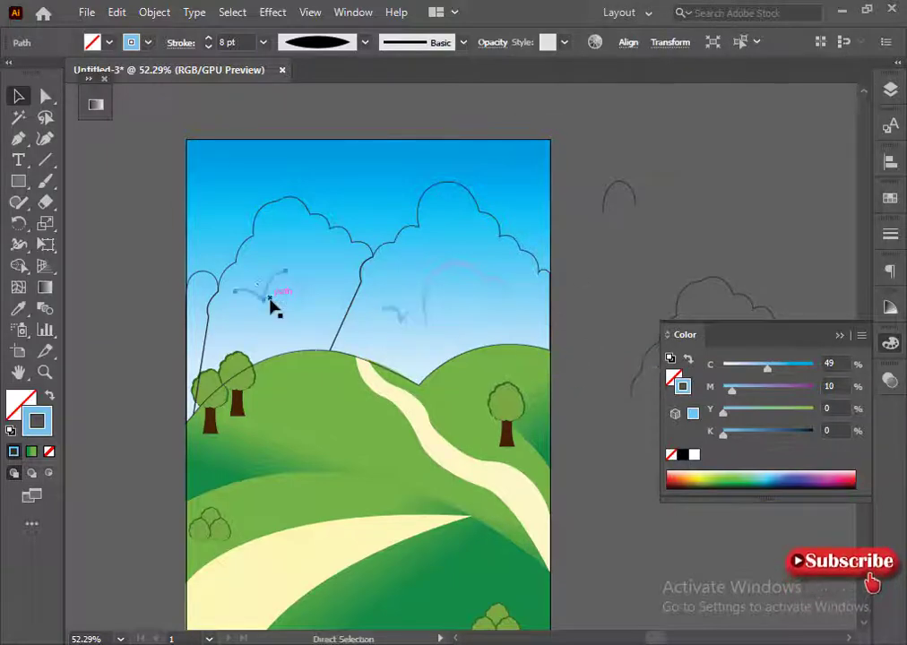
left_click(287, 323)
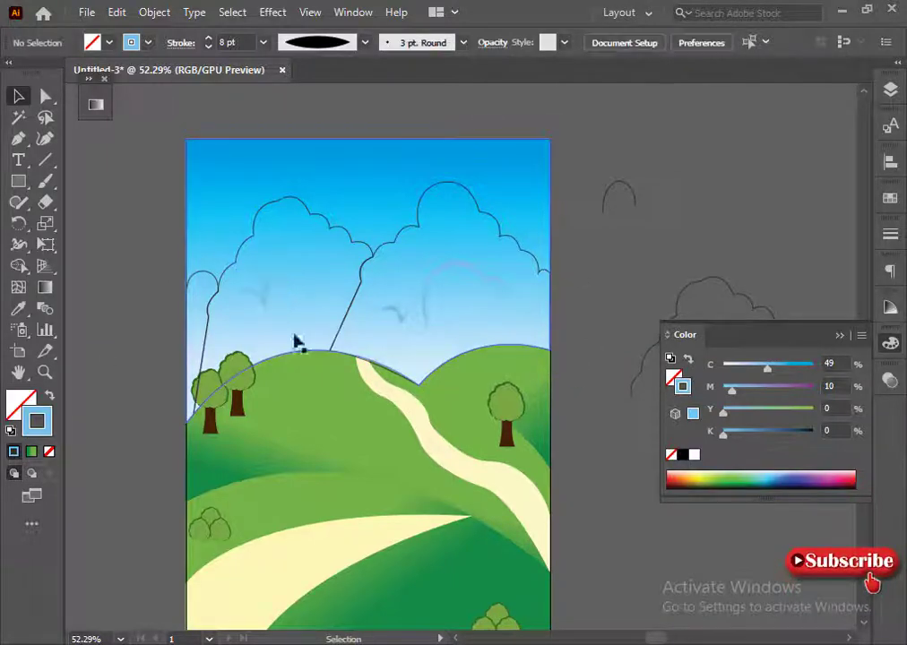
left_click_drag(768, 367, 780, 368)
left_click(253, 298)
left_click_drag(253, 298, 562, 348)
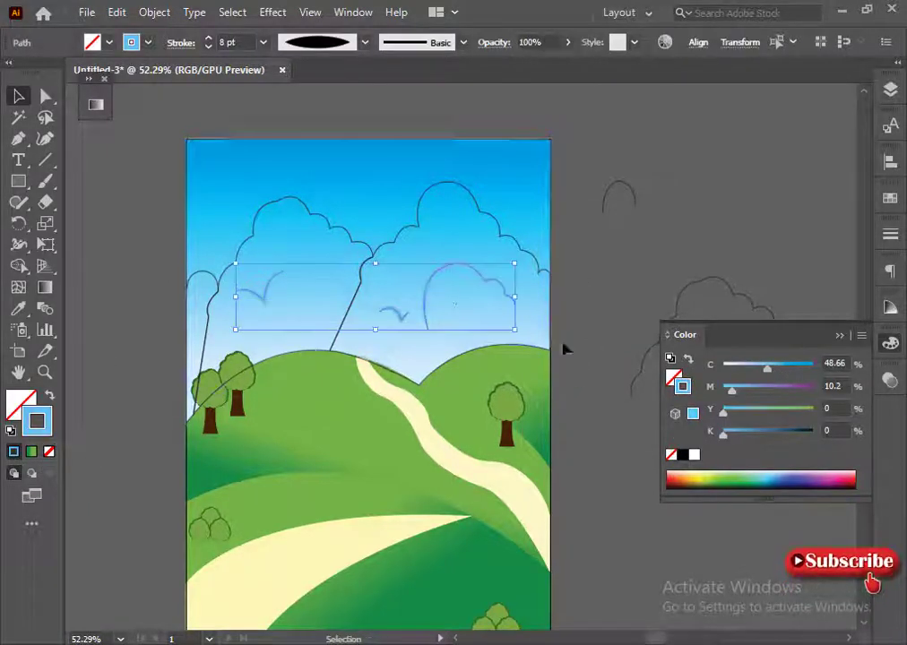
Step: Fill the cloud shapes white and stretch the cloud across the artboard width
left_click(718, 431)
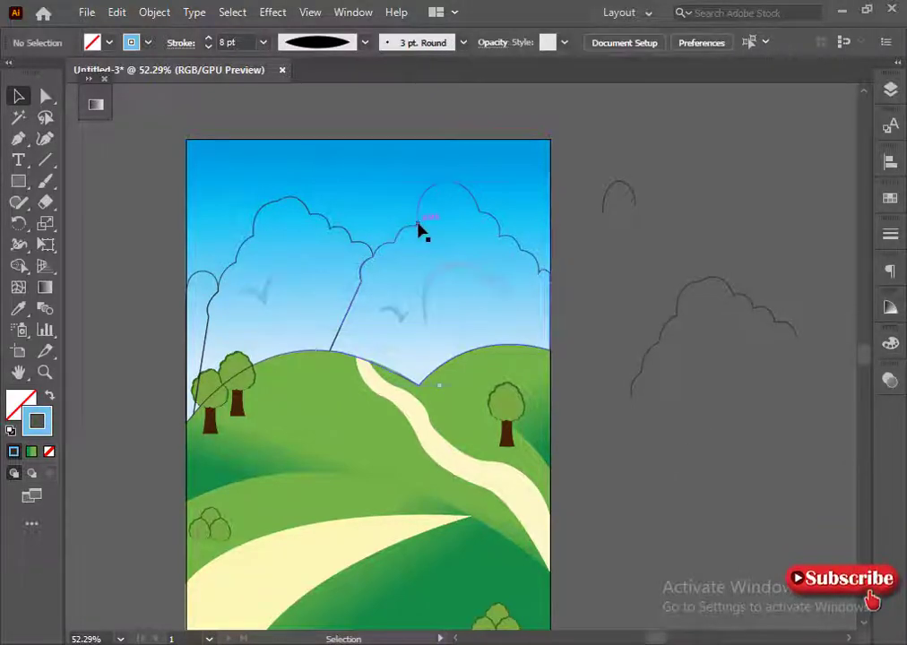
left_click(308, 278)
left_click(217, 282)
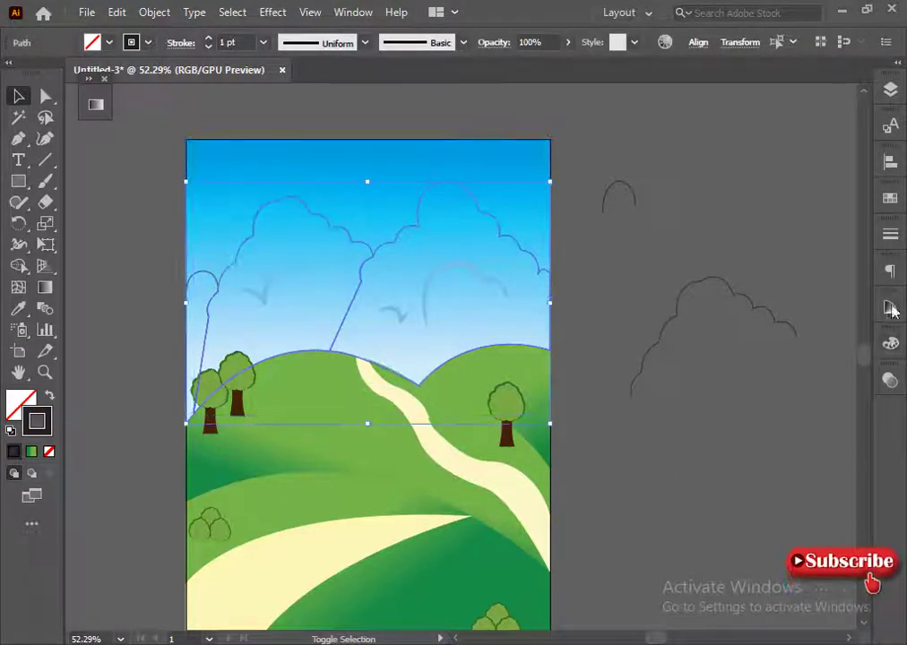
left_click(890, 343)
key("d")
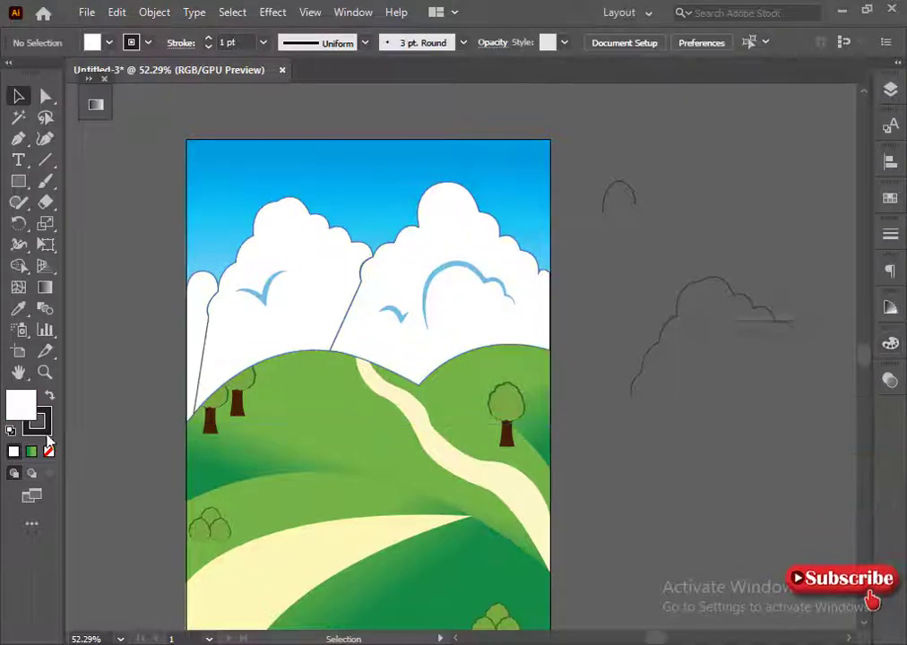
left_click_drag(124, 467, 405, 324)
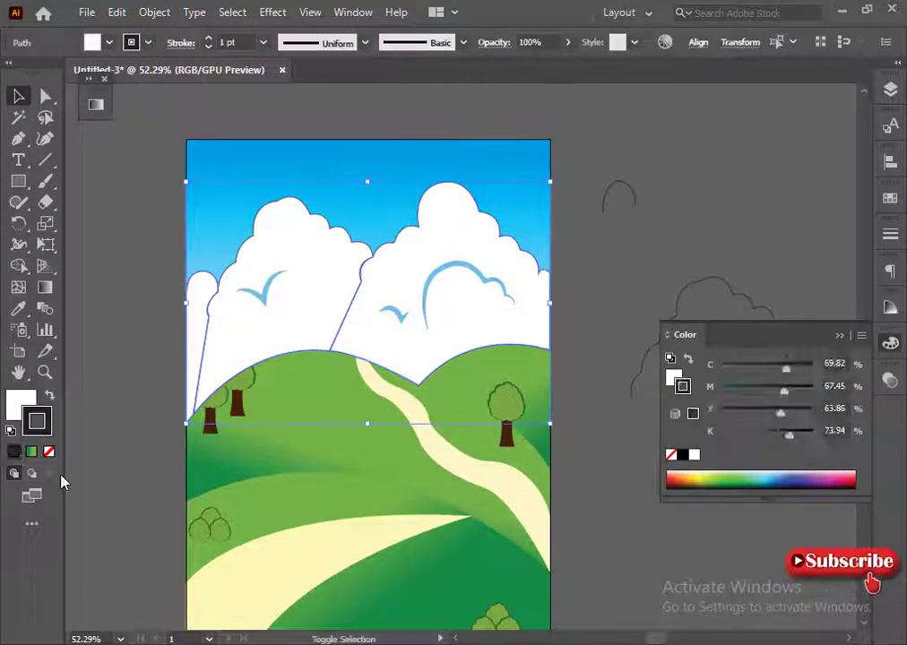
left_click(337, 283)
left_click_drag(336, 283, 186, 283)
left_click(166, 482)
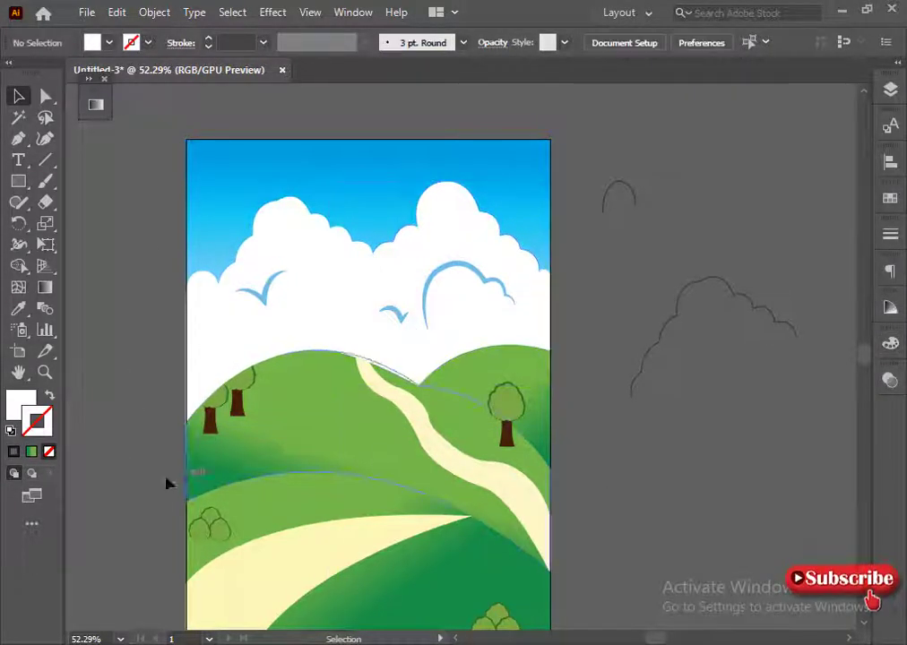
Step: Bring the two left-hill trees to the front
left_click(257, 389)
left_click(405, 344)
right_click(222, 405)
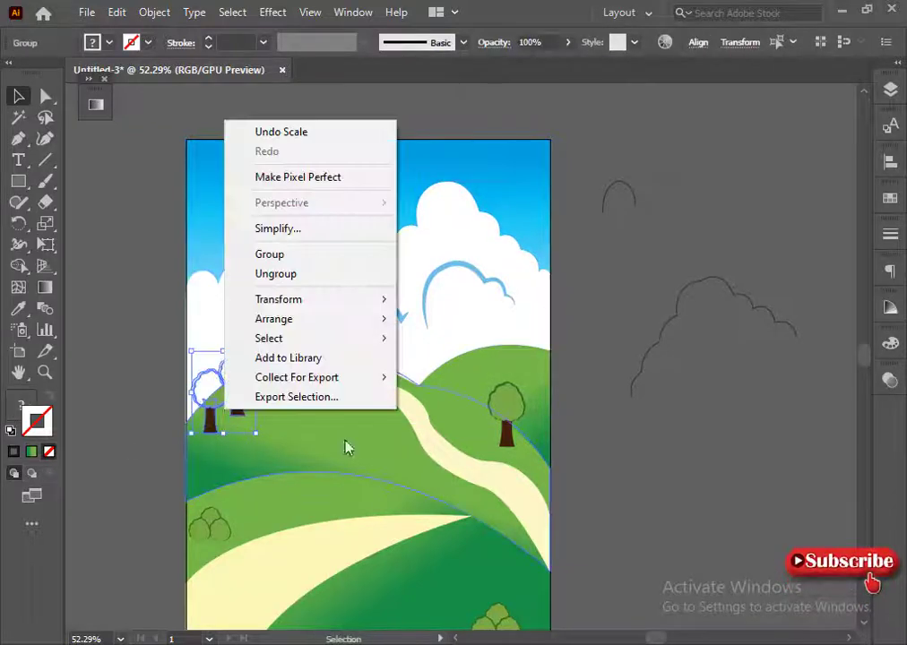
left_click(422, 320)
left_click(659, 435)
Step: Copy the birds' blue 8 pt stroke onto the arc and cloud outline group with the Eyedropper
key("p")
key("a")
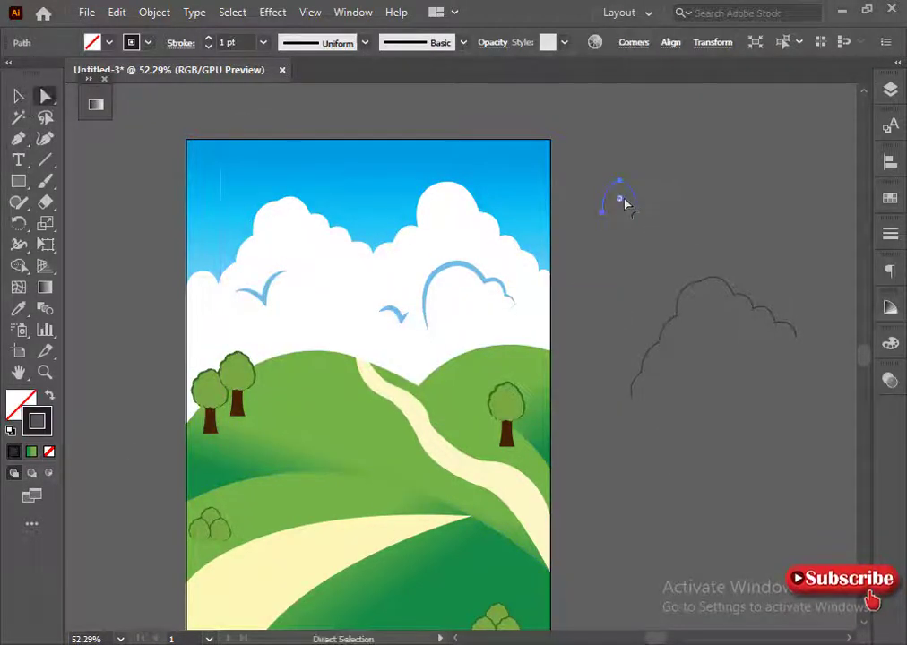
left_click(627, 300)
left_click(785, 223)
left_click(19, 98)
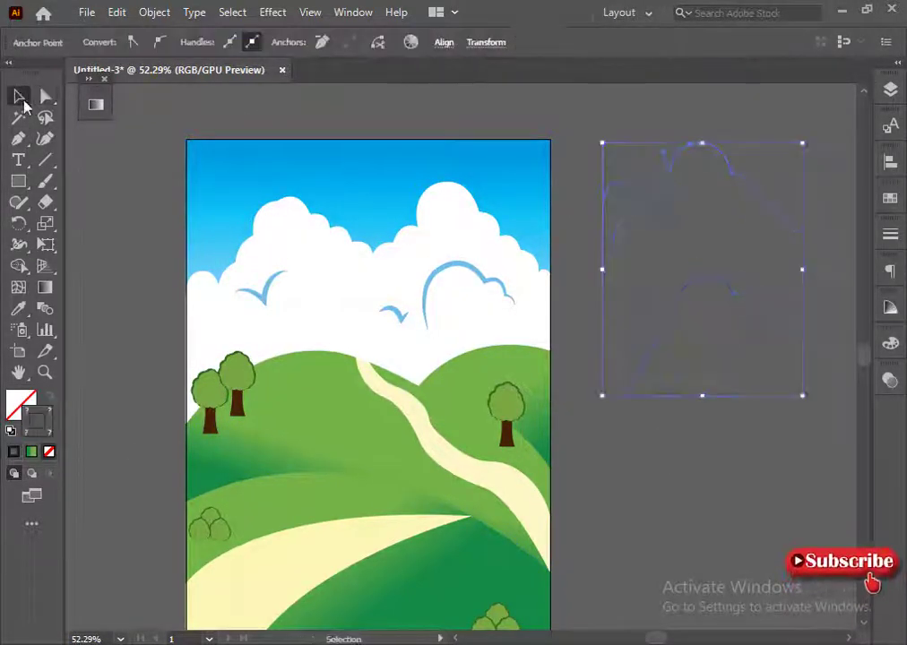
key("i")
left_click(394, 312)
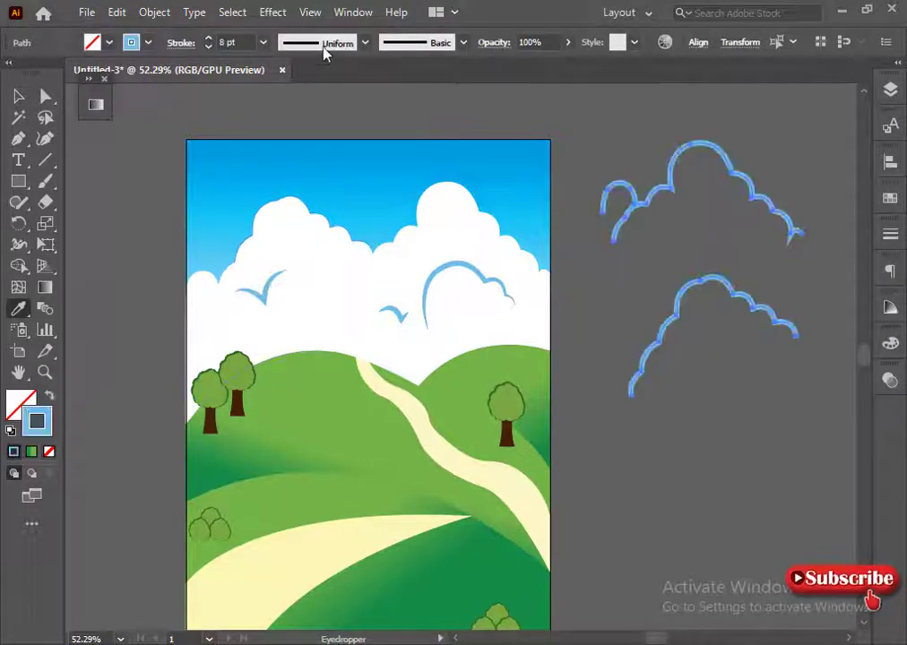
Step: Raise the blue brightness of the cloud arc and both birds to 100 in HSB
left_click(18, 97)
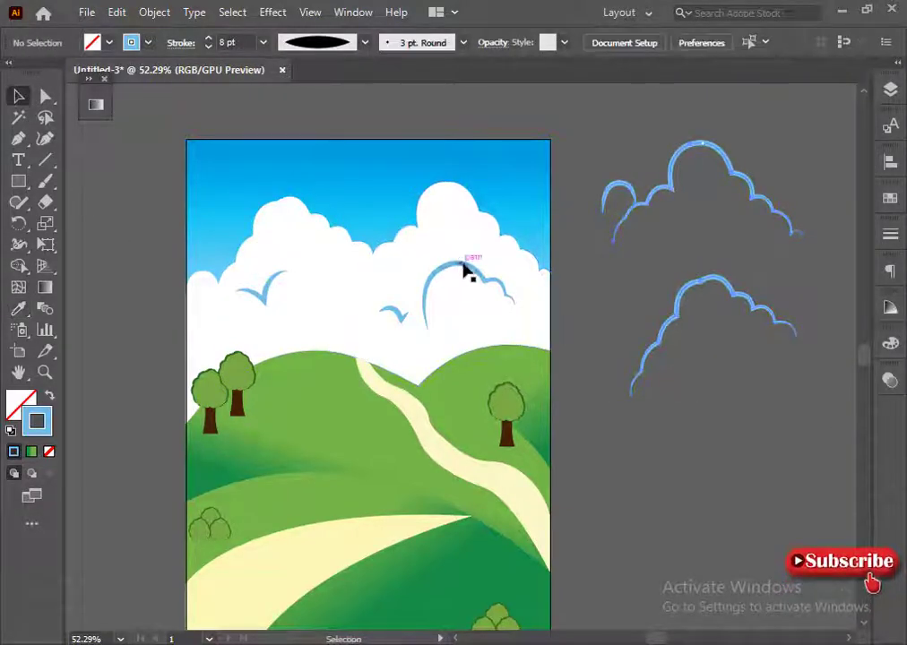
left_click(470, 273)
left_click(399, 314, "shift")
left_click(890, 343)
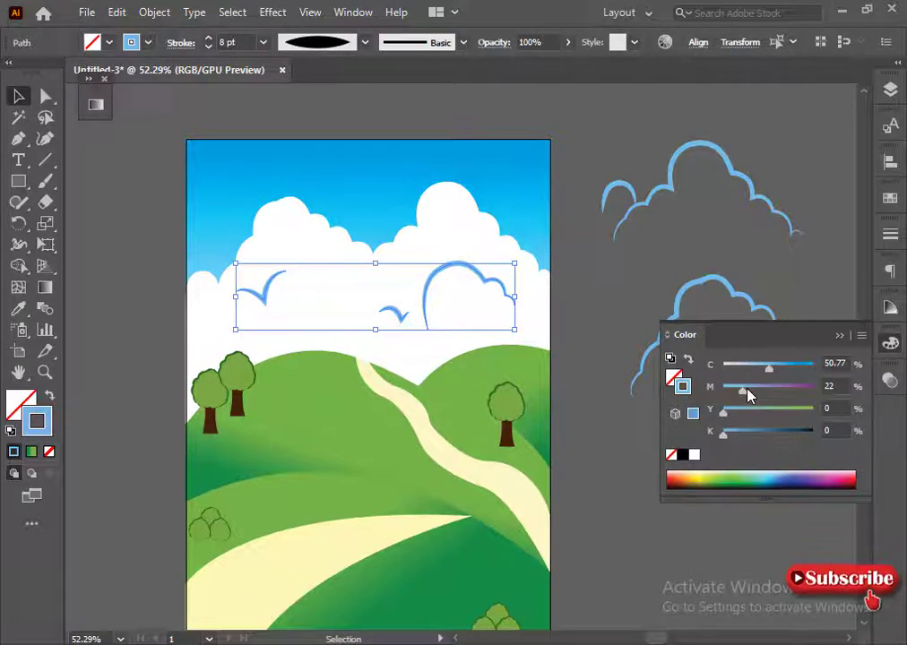
right_click(747, 397)
left_click(747, 403)
left_click_drag(804, 431, 825, 428)
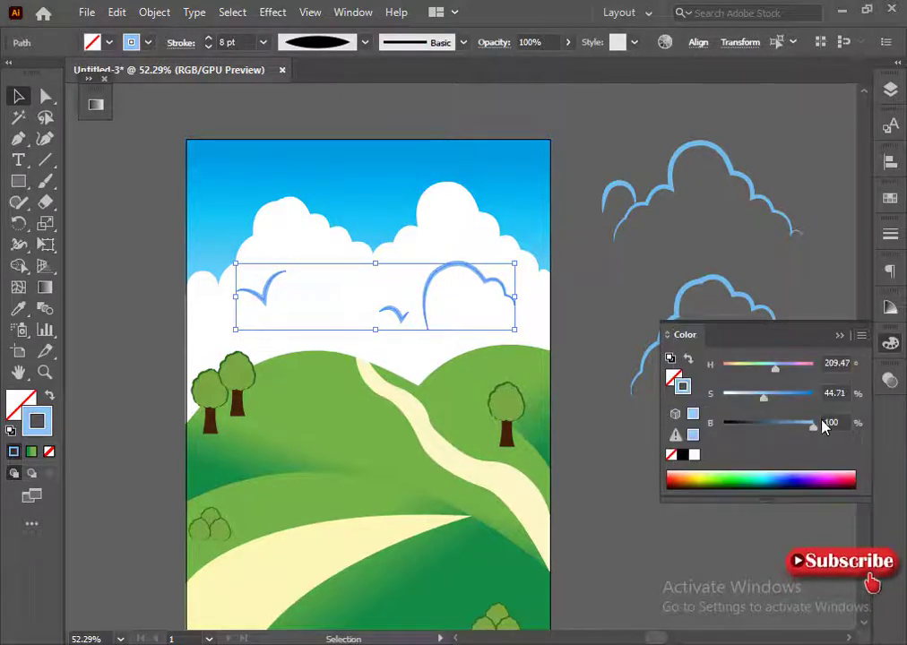
right_click(818, 428)
left_click(806, 425)
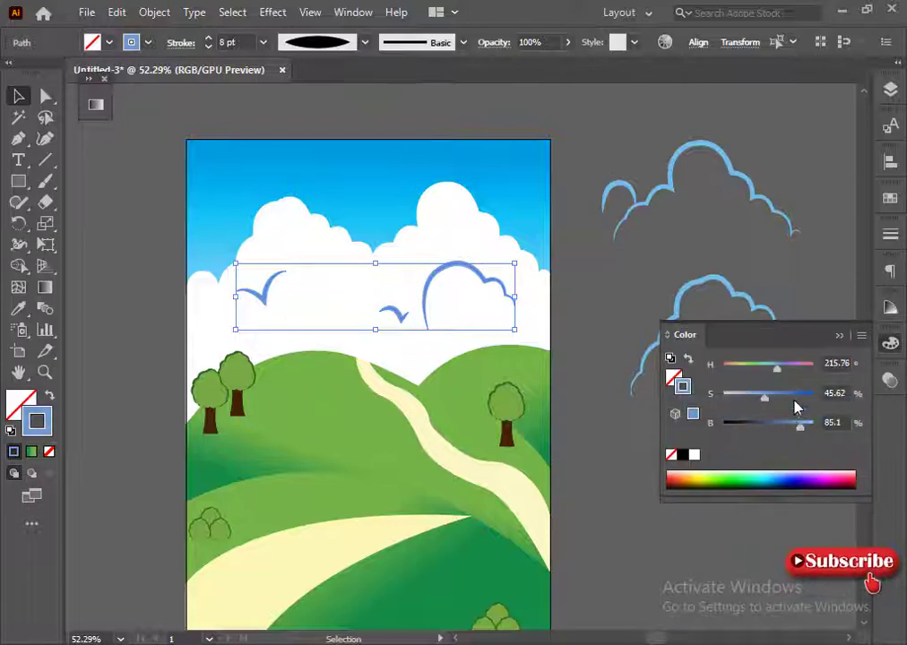
left_click(635, 406)
Step: Restroke the cloud outlines blue and move them onto the left and right white clouds
key("i")
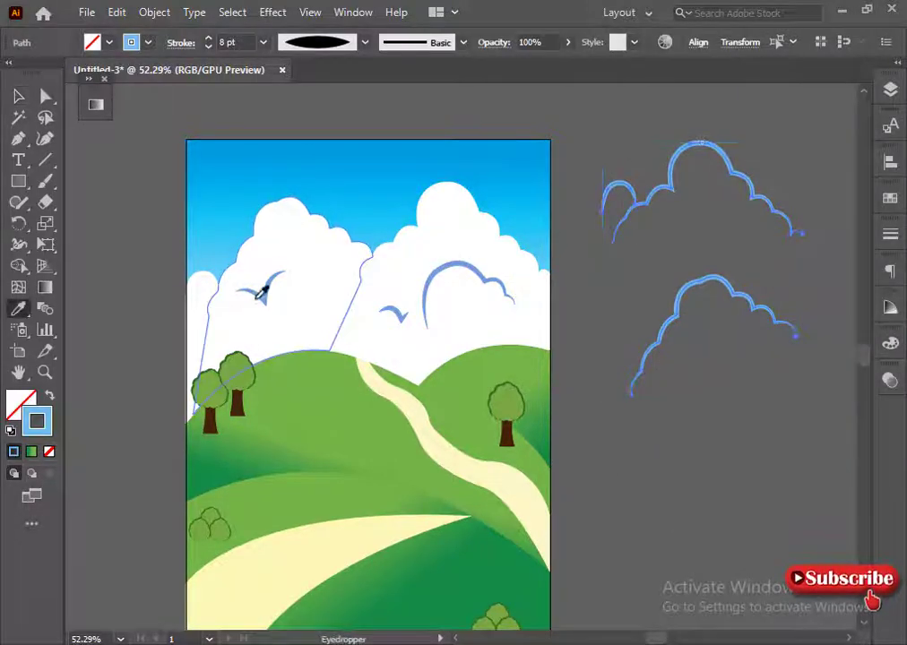
left_click(19, 96)
left_click(691, 186)
left_click_drag(691, 185, 419, 213)
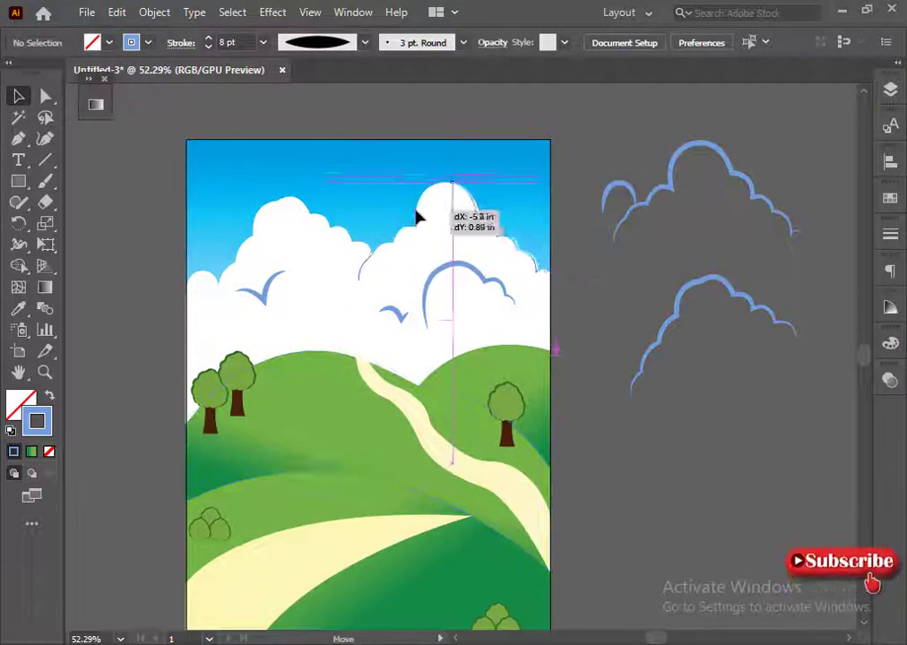
left_click(670, 389)
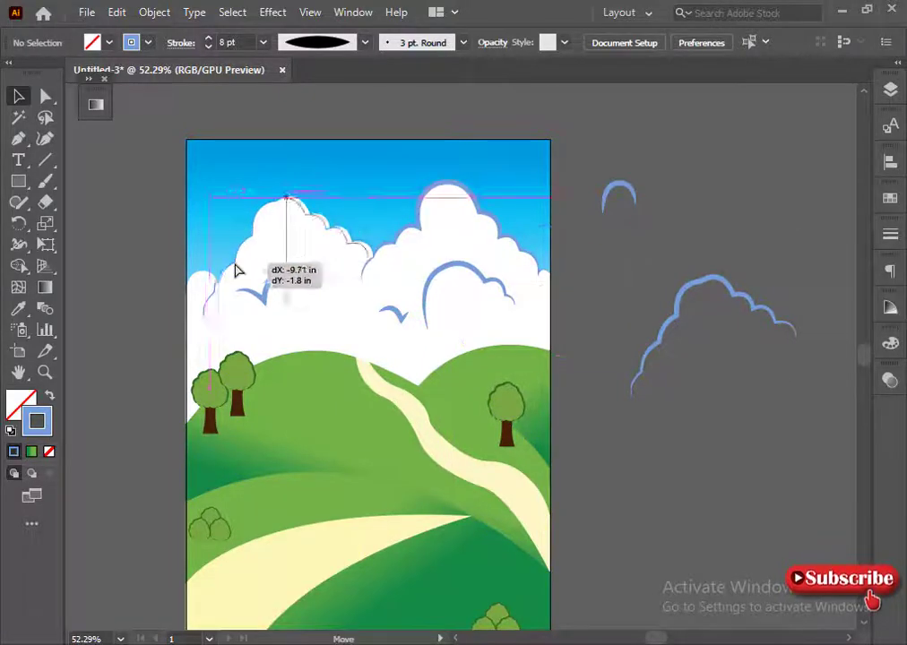
left_click_drag(660, 339, 238, 262)
left_click_drag(610, 189, 194, 280)
Step: Select the cloud outlines, small arc and birds and lower their opacity to about 50–60%
left_click(163, 332)
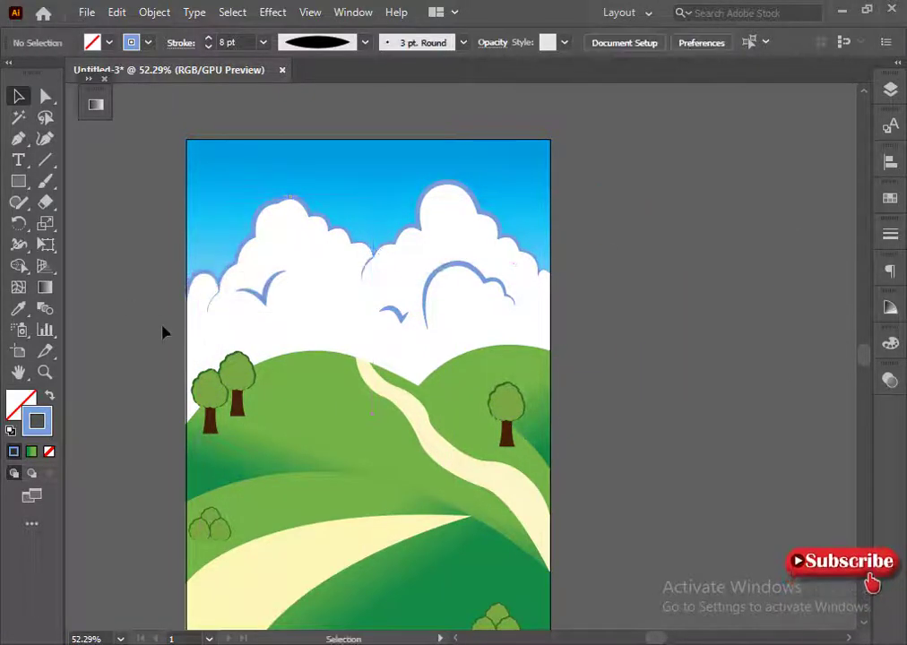
left_click(238, 267)
left_click(238, 266, "shift")
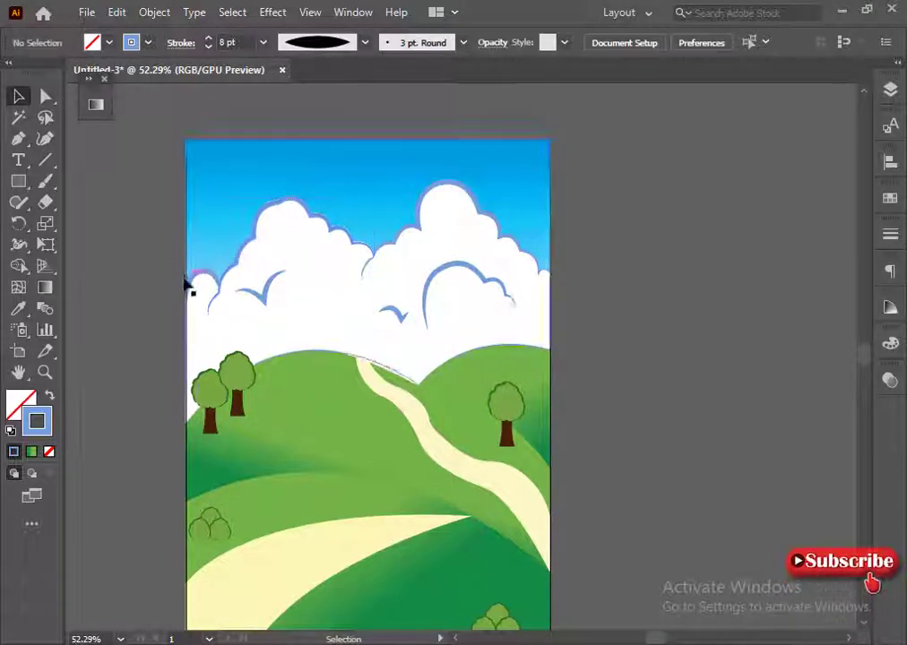
left_click(203, 285, "shift")
left_click(349, 238, "shift")
left_click(437, 233, "shift")
left_click(394, 318, "shift")
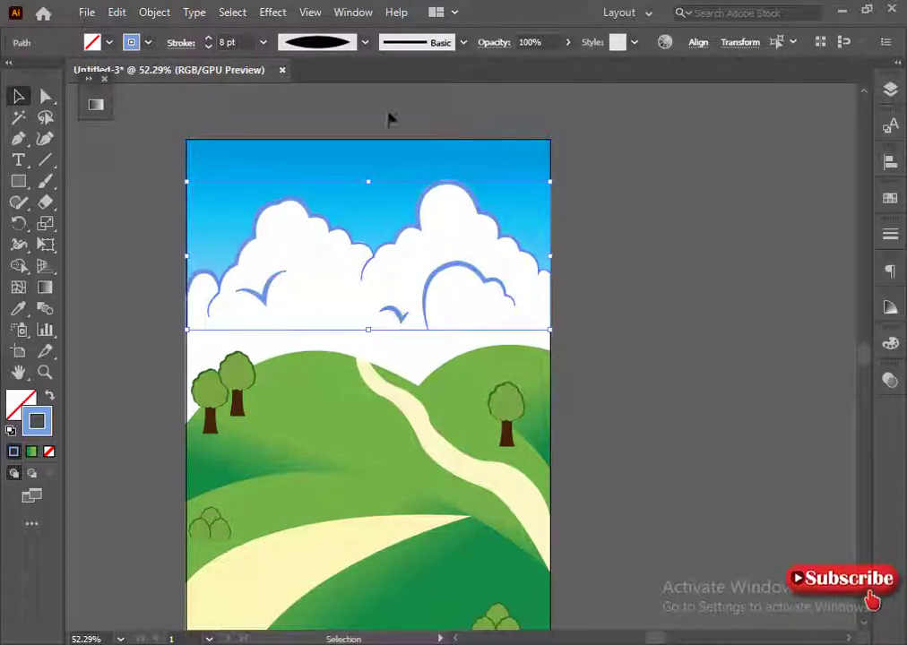
scroll(542, 55, "down", 2)
scroll(542, 56, "down", 3)
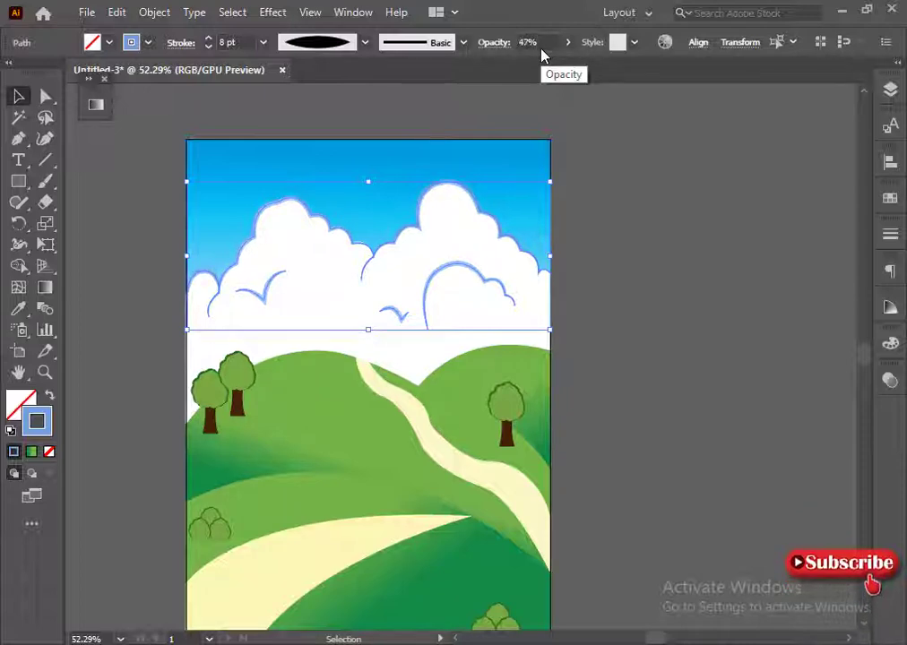
Step: Reselect the remaining cloud outlines and fade them to a similar partial opacity
left_click(600, 124)
left_click(201, 279)
left_click(484, 242, "shift")
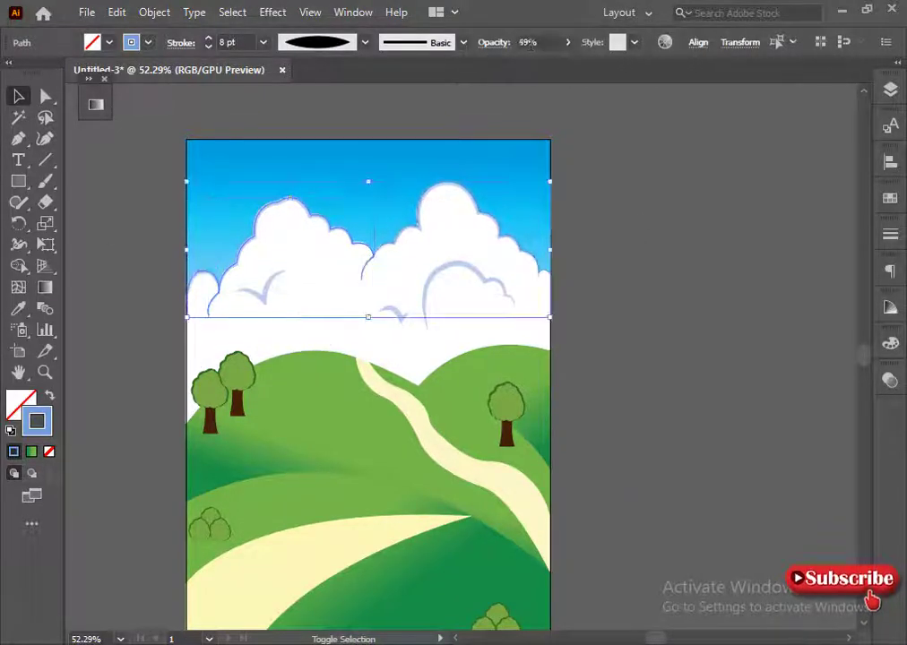
left_click(618, 225)
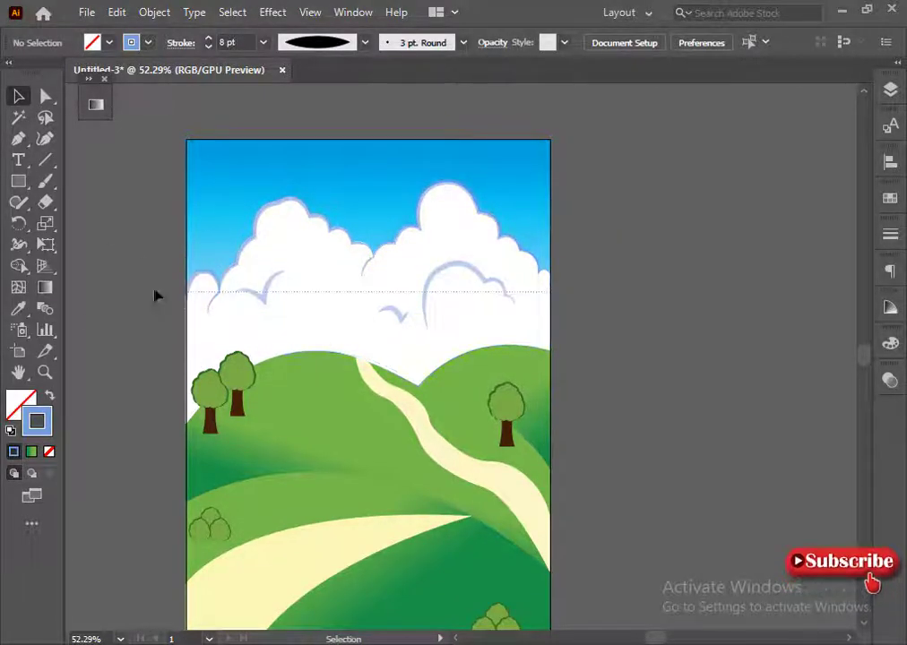
left_click(271, 284, "shift")
left_click(201, 271)
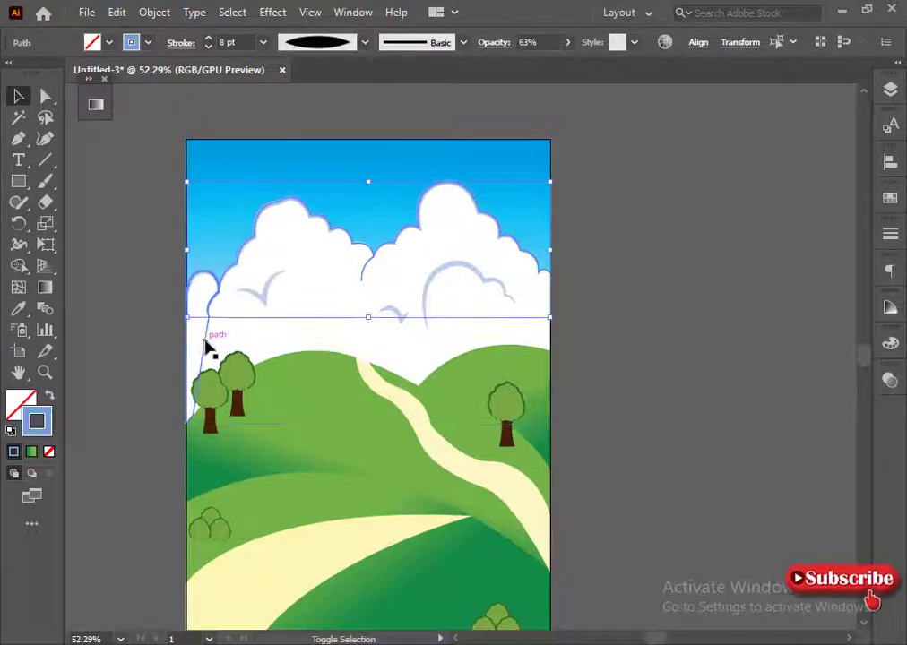
left_click(632, 235)
scroll(632, 237, "down", 1)
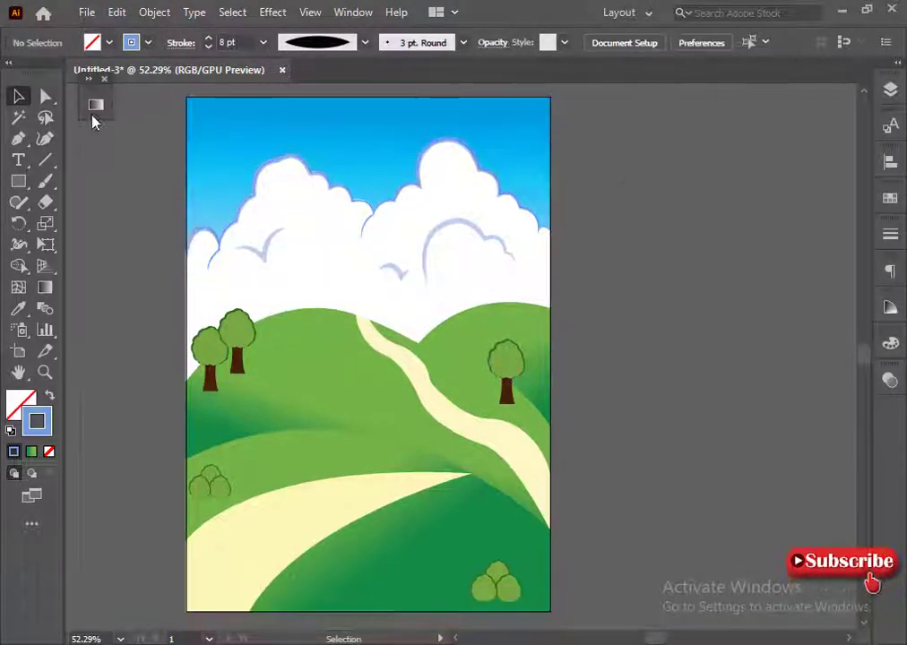